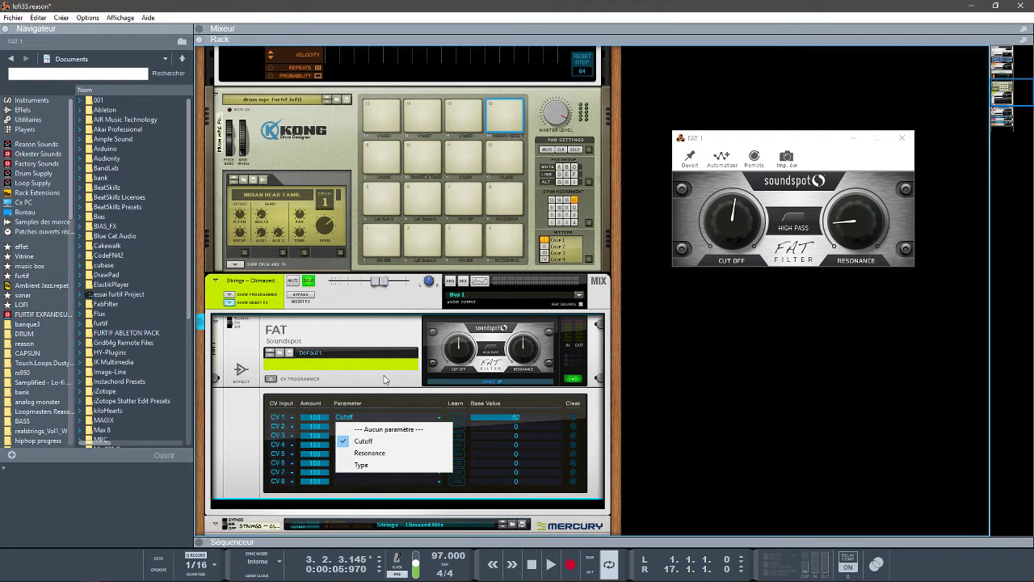
# Step: Leave the CV 1 parameter choices and inspect the FAT device's modulation CV inputs on the back of the rack
pyautogui.click(349, 361)
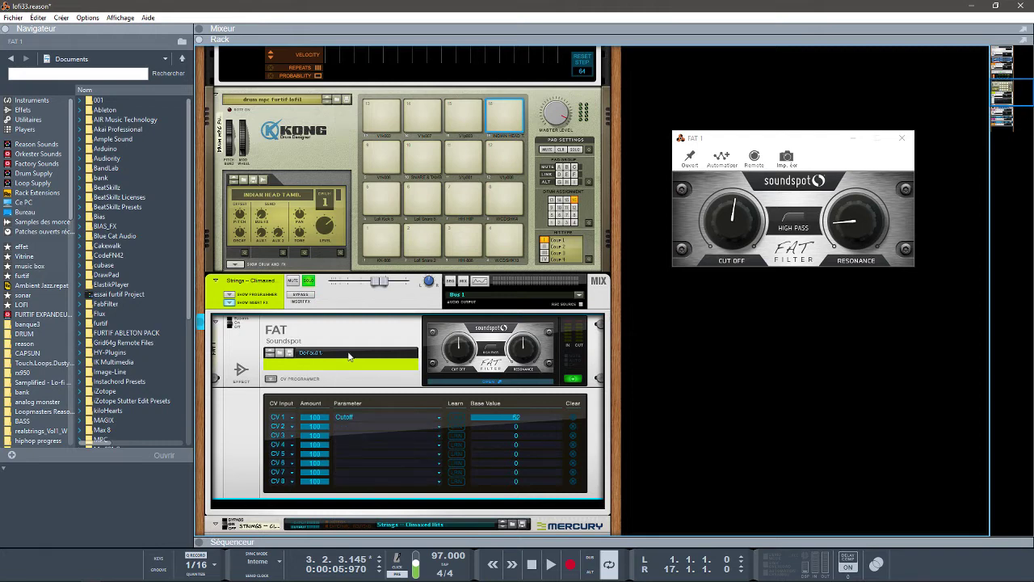
pyautogui.press('Tab')
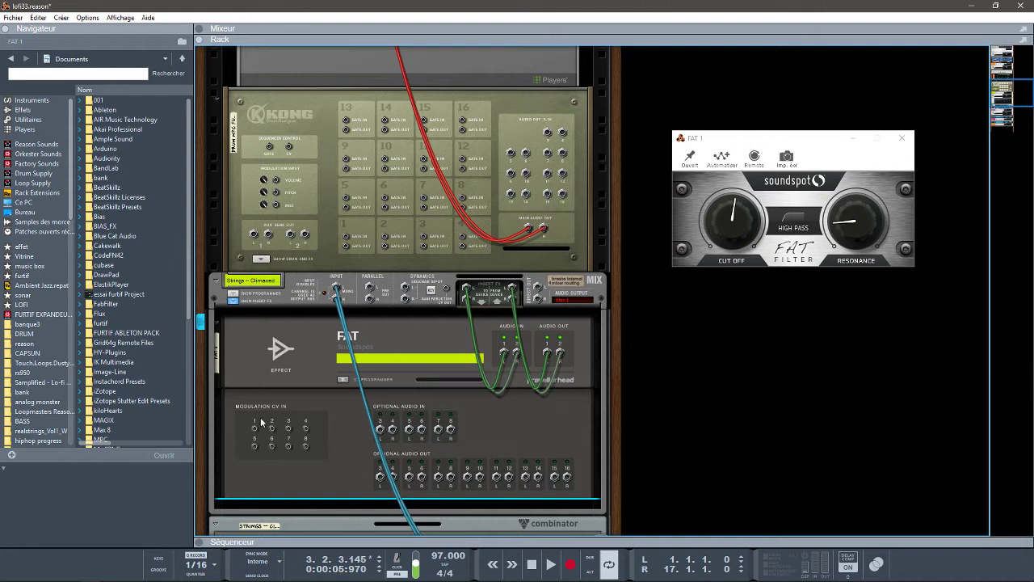
pyautogui.press('Tab')
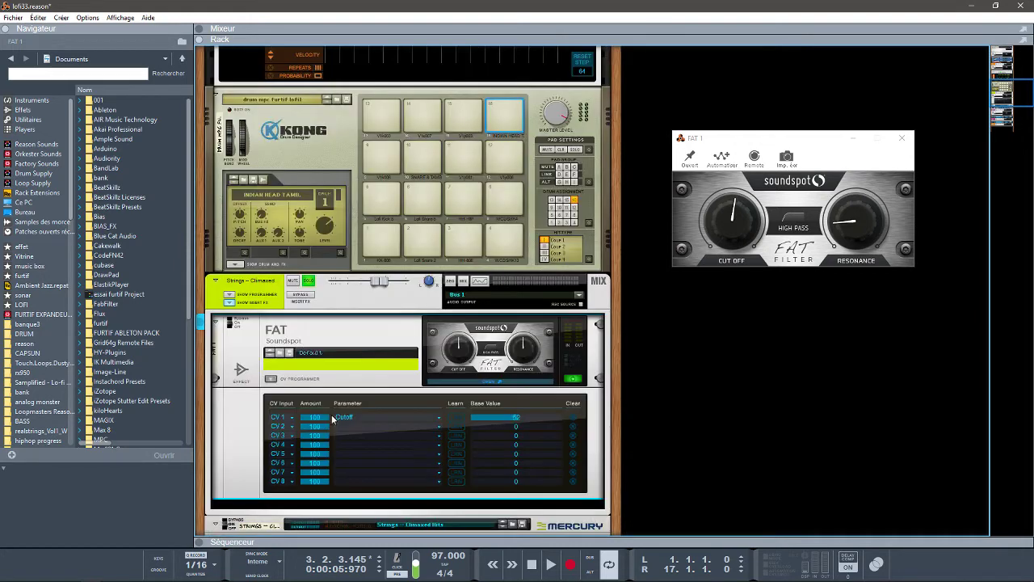
# Step: Assign the FAT filter's Cutoff to the MIDI Multichannel Control keyboard as a remote override learned from the control surface input
pyautogui.click(756, 159)
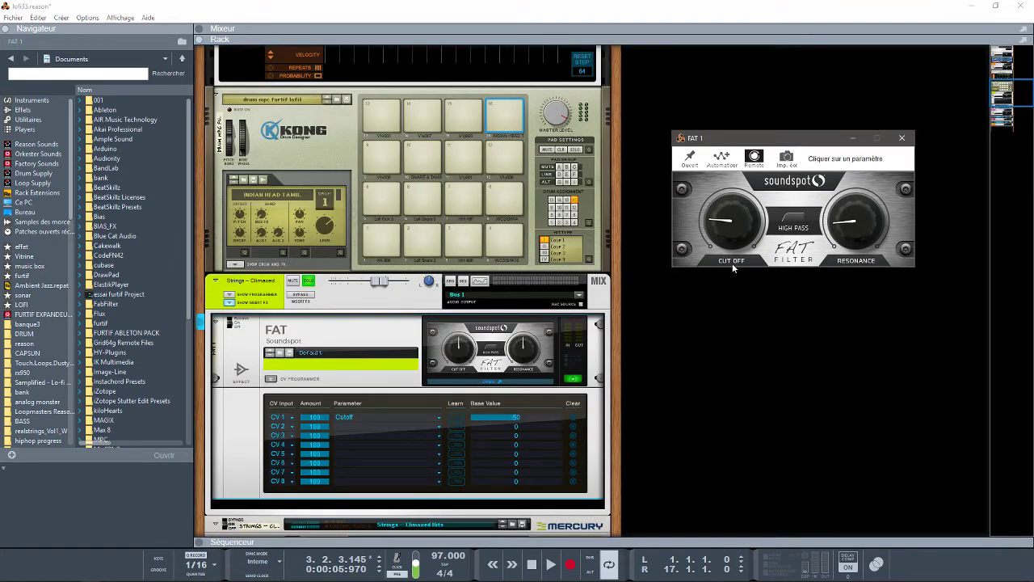
pyautogui.click(742, 219)
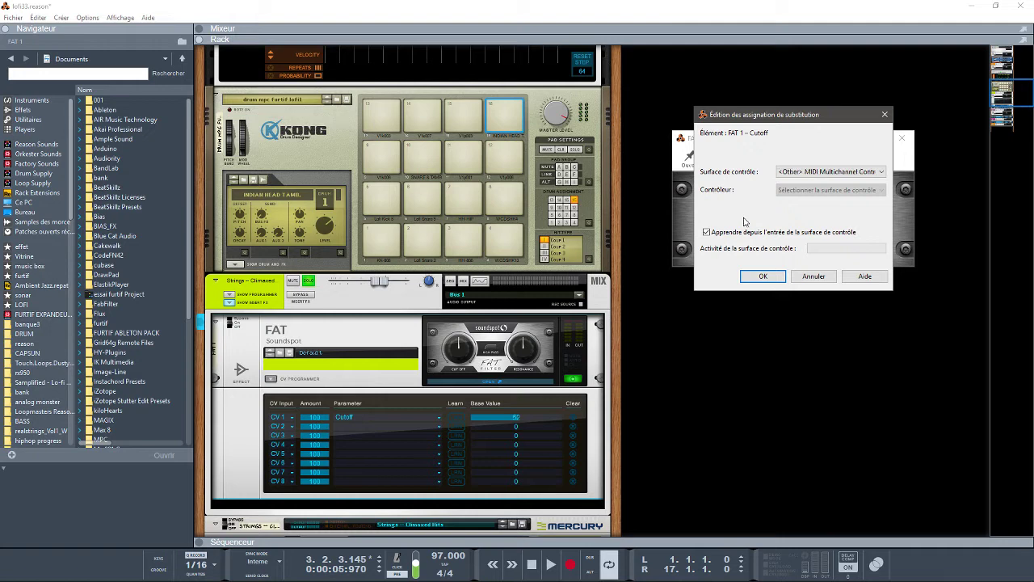
pyautogui.click(760, 275)
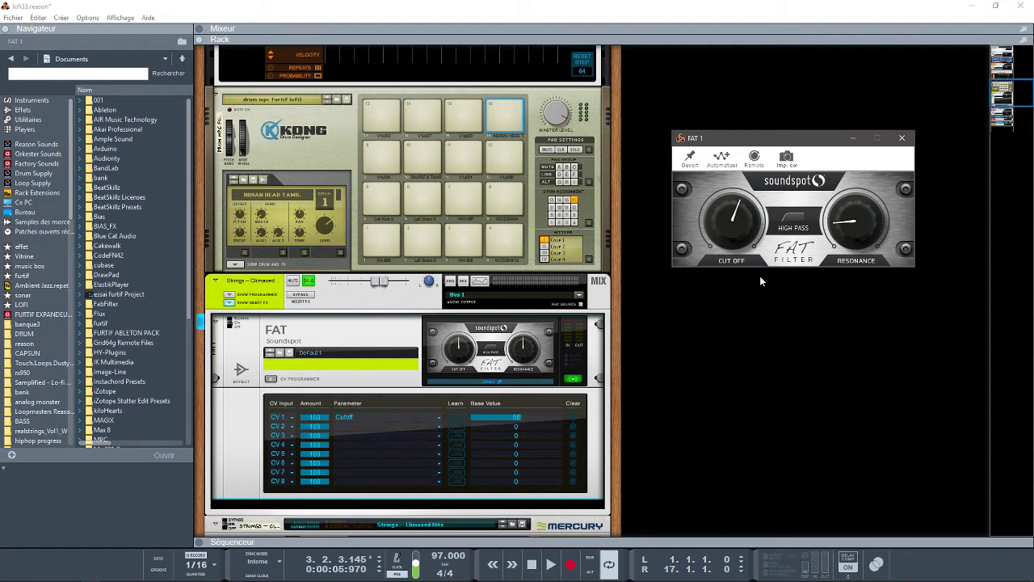
# Step: Create a sequencer track for the FAT 1 device
pyautogui.rightClick(759, 275)
pyautogui.click(390, 349)
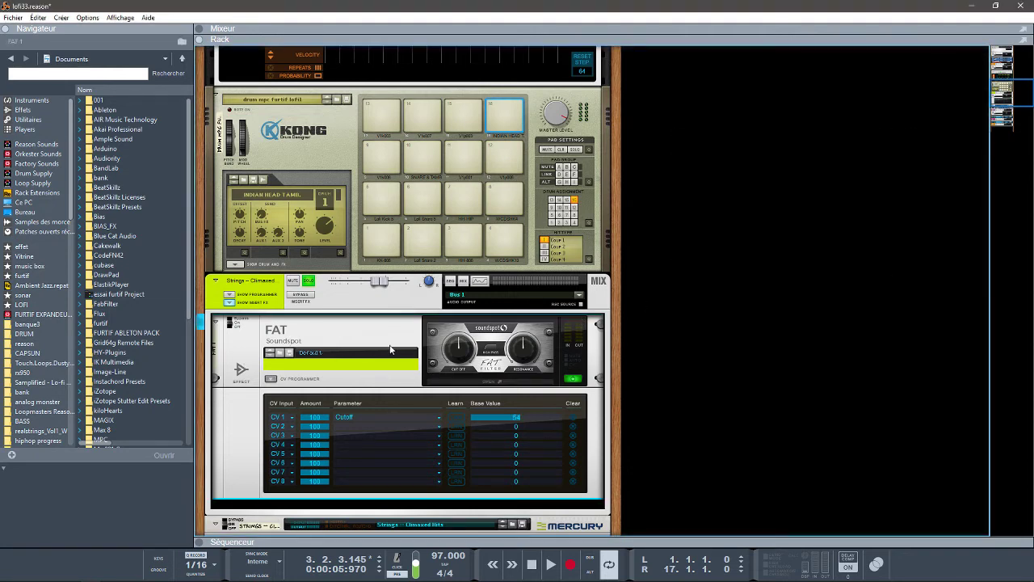
pyautogui.rightClick(395, 338)
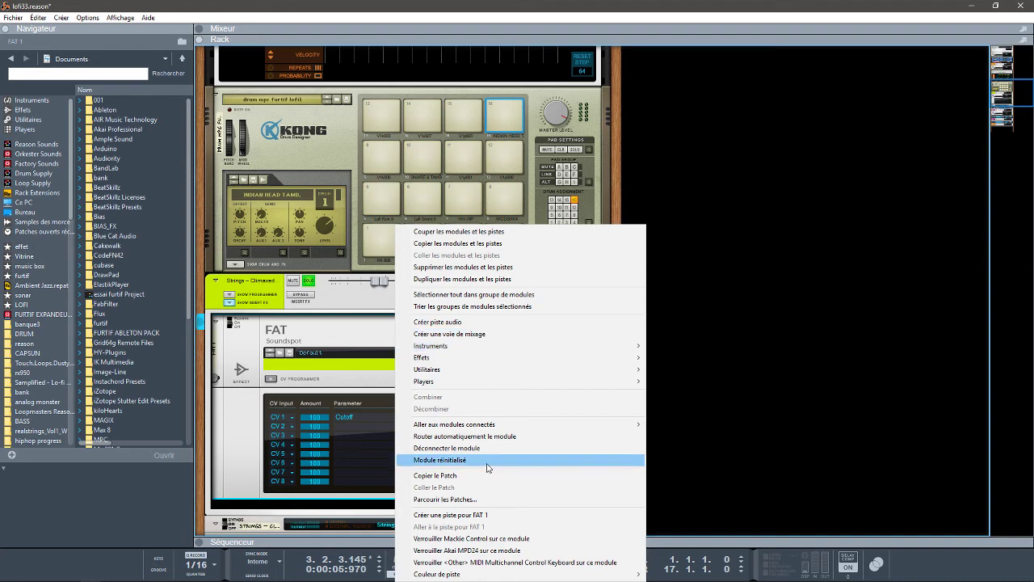
pyautogui.click(479, 515)
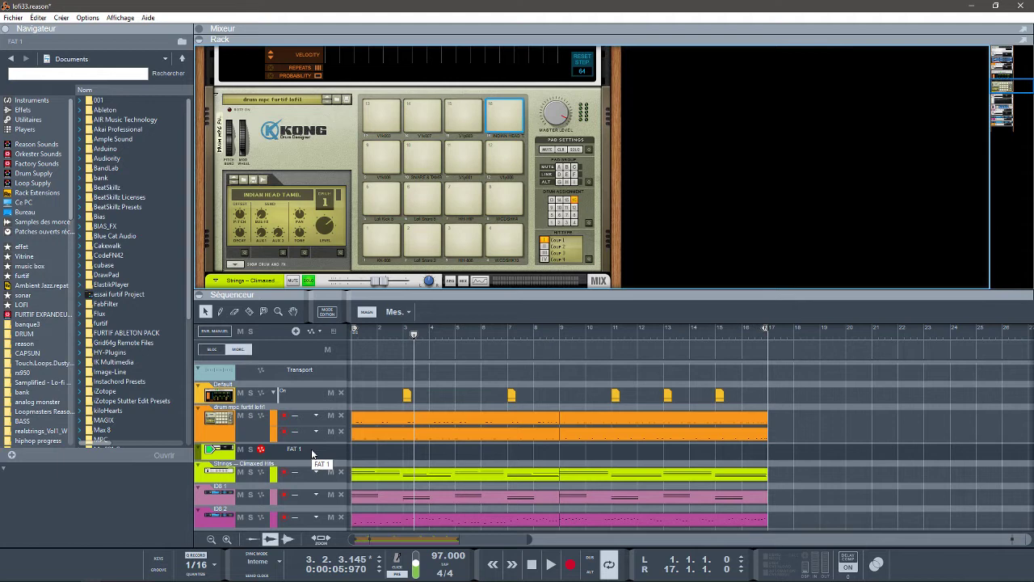
# Step: Record about four bars of Cutoff automation on the FAT 1 track from the start of the song
pyautogui.press('space')
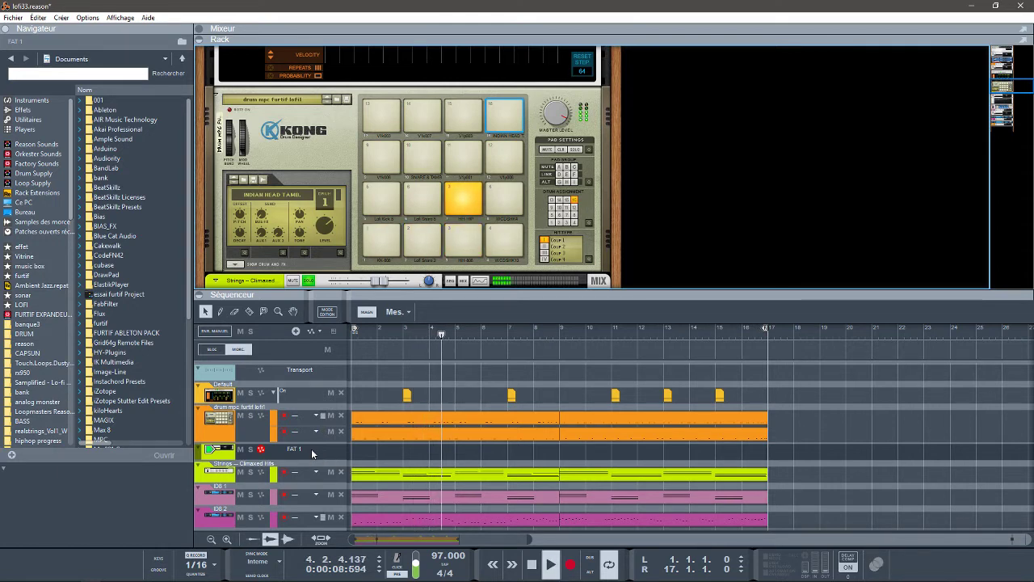
pyautogui.press('space')
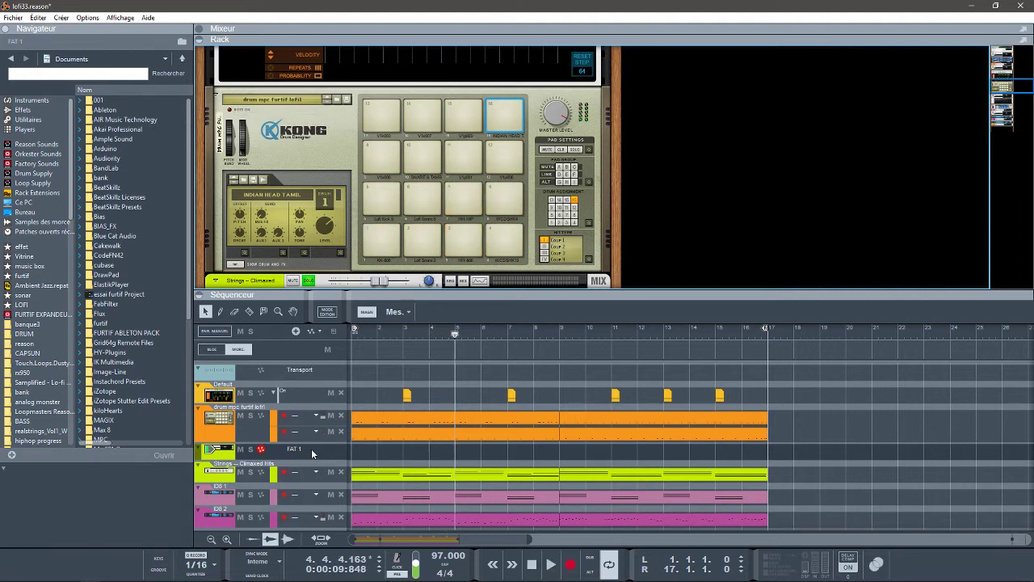
pyautogui.hotkey('shift', 'Return')
pyautogui.hotkey('ctrl', 'Return')
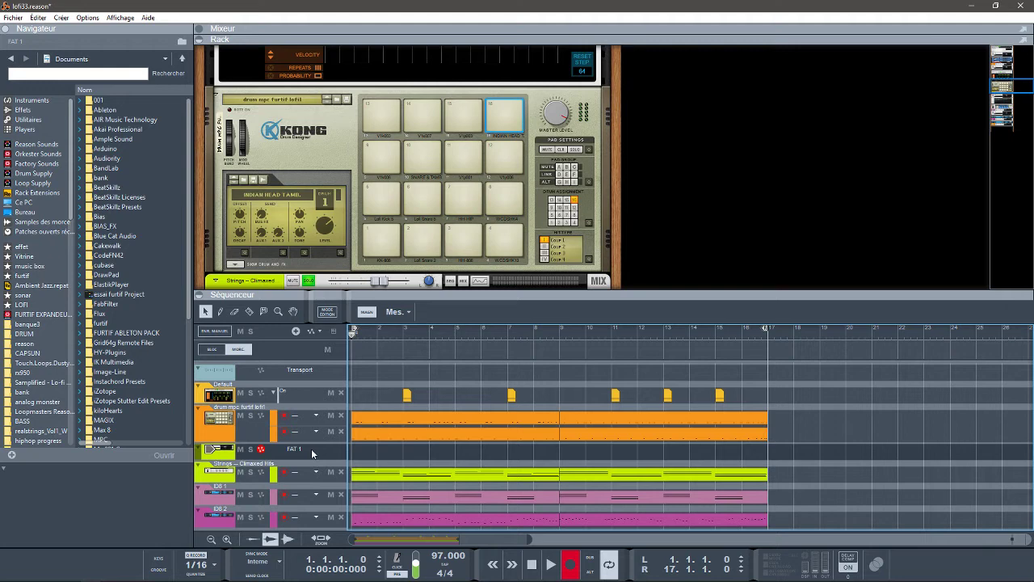
pyautogui.press('space')
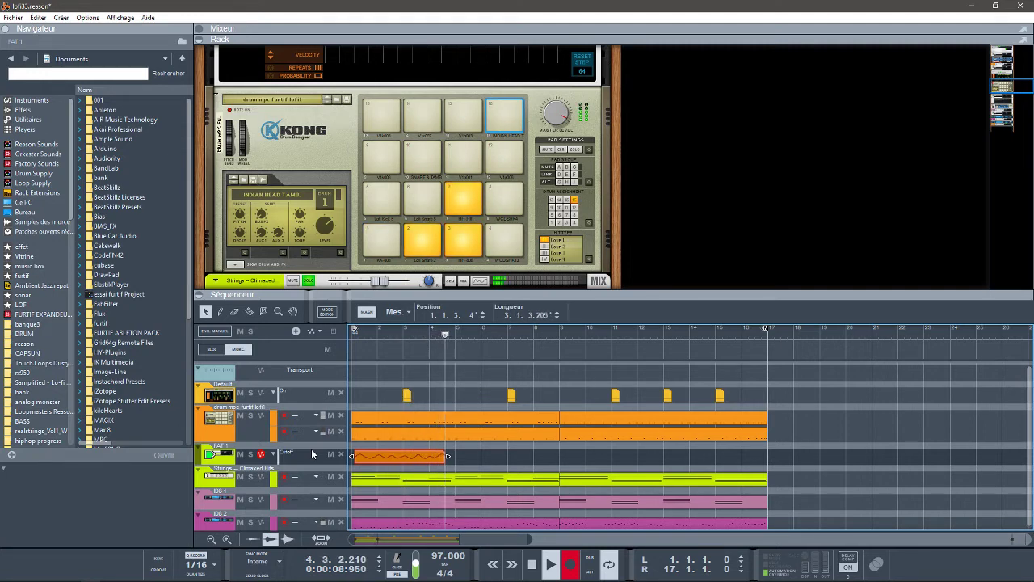
pyautogui.press('space')
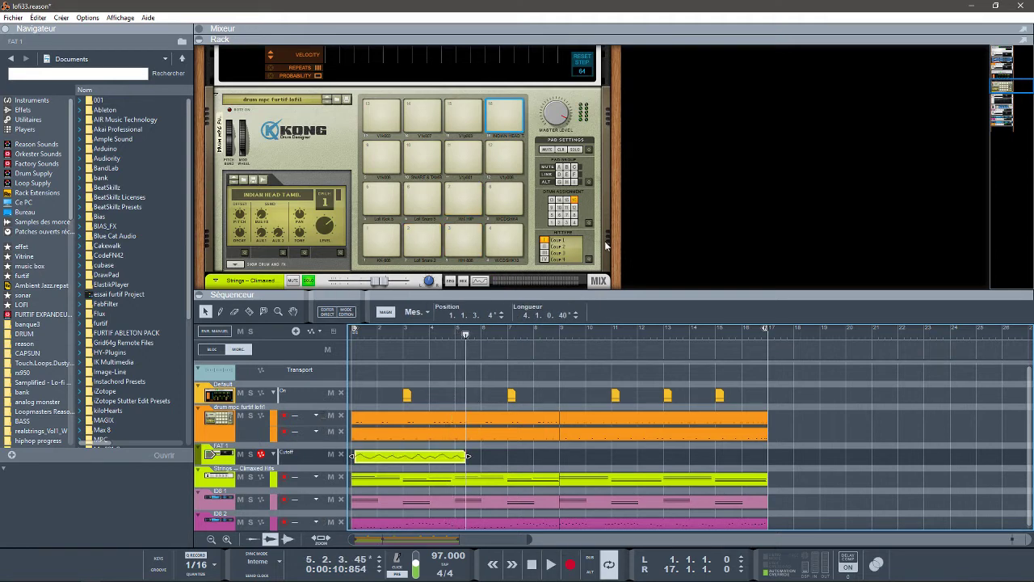
# Step: Open the FAT plugin window and play the song from the start to watch the recorded Cutoff automation
pyautogui.moveTo(1011, 82); pyautogui.dragTo(1017, 97)
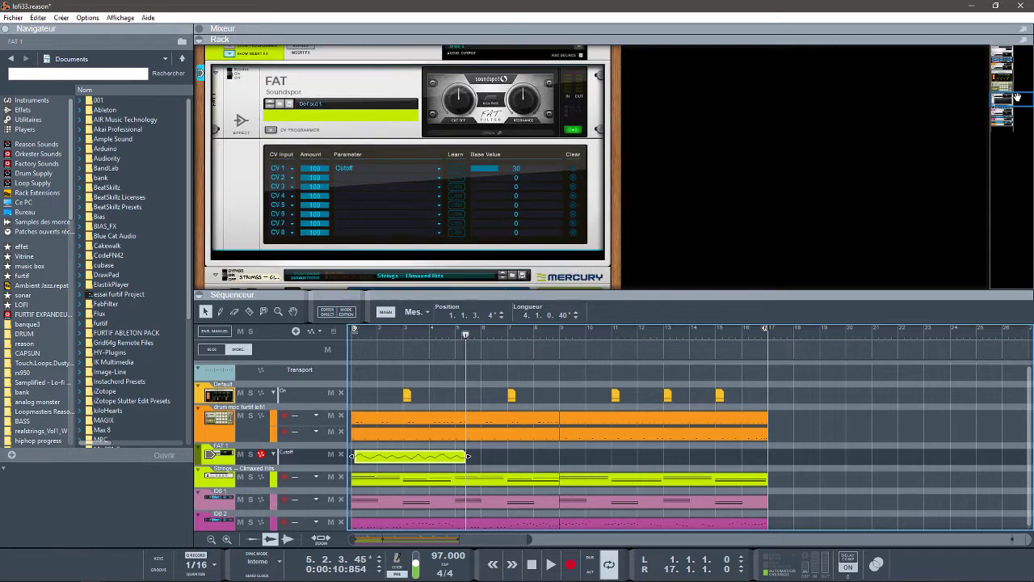
pyautogui.click(503, 115)
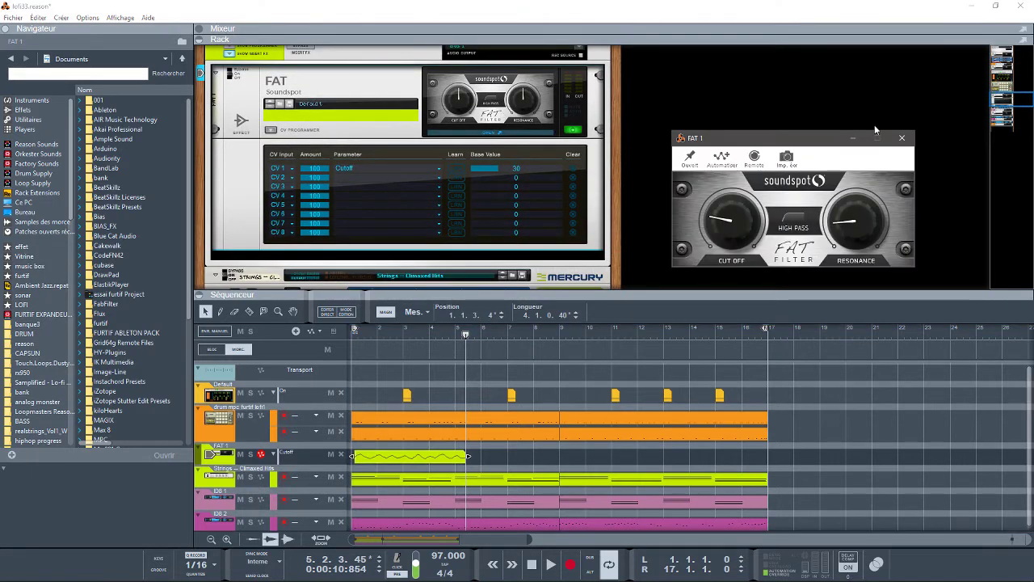
pyautogui.hotkey('shift', 'Return')
pyautogui.press('space')
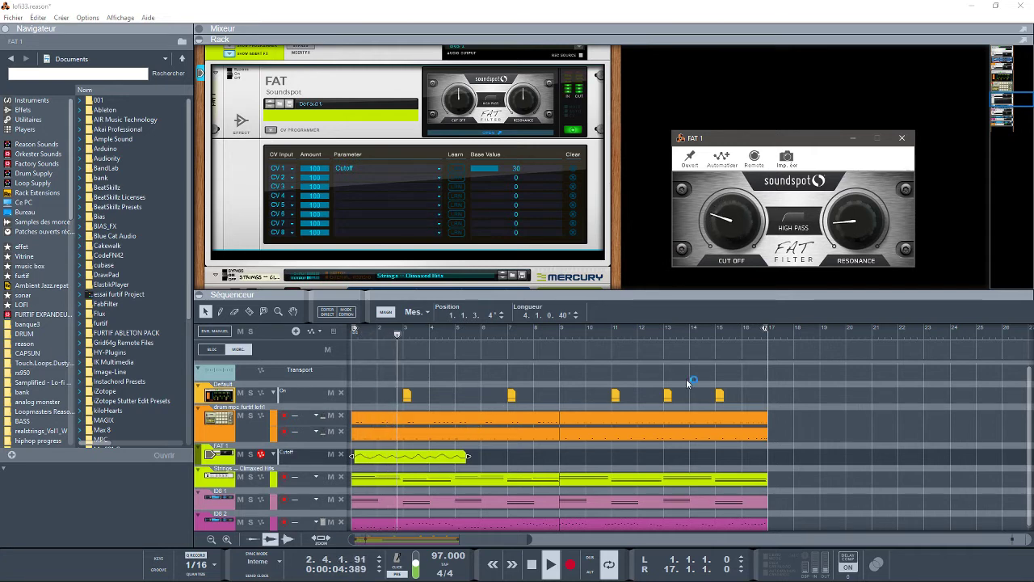
pyautogui.press('space')
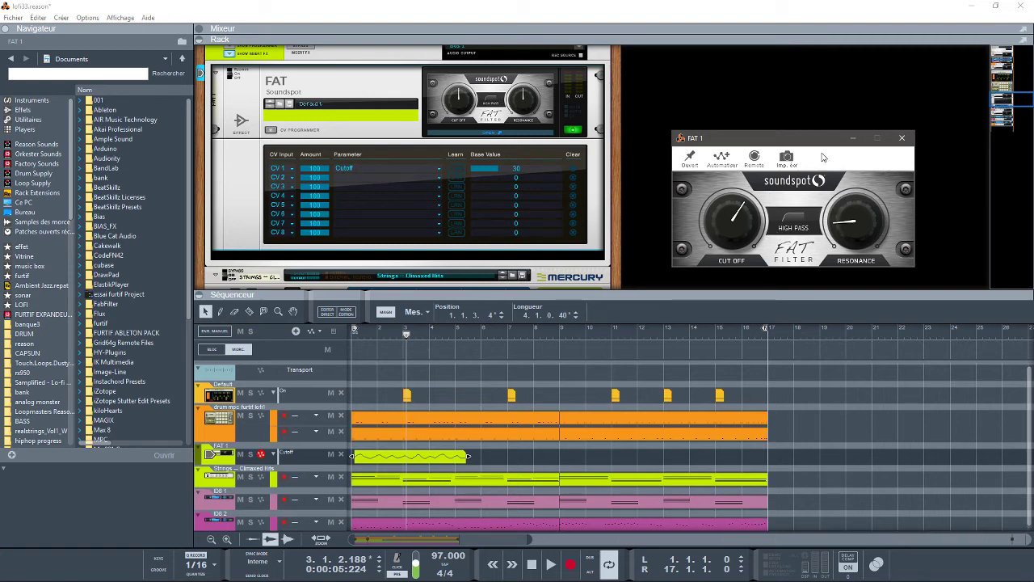
# Step: Turn off solo on the Strings channel, solo the ID8 1 channel and play the song from the start
pyautogui.moveTo(820, 145); pyautogui.dragTo(777, 67)
pyautogui.moveTo(1009, 103)
pyautogui.mouseDown()
pyautogui.moveTo(1007, 116)
pyautogui.moveTo(1003, 98)
pyautogui.mouseUp()
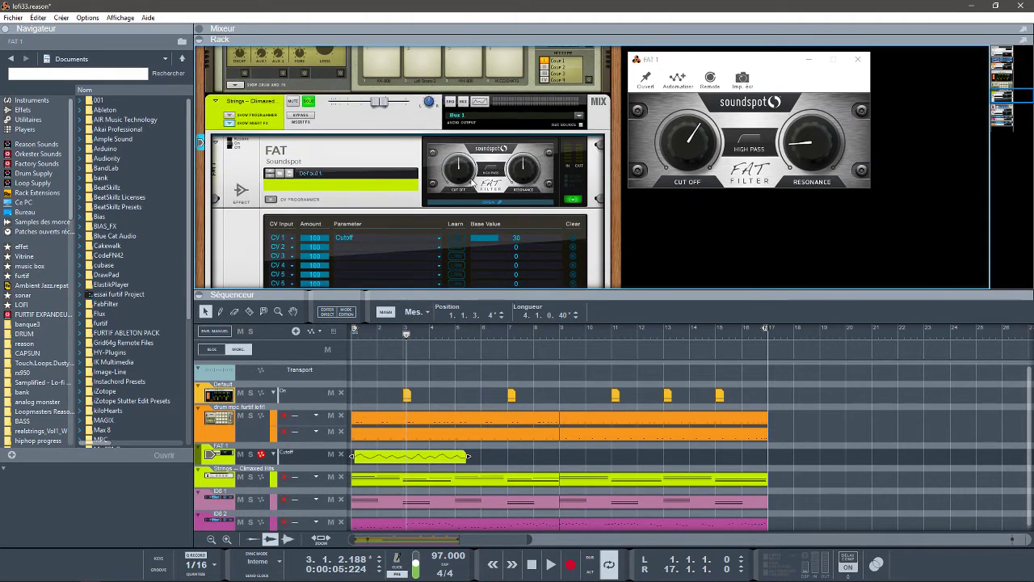
pyautogui.click(310, 103)
pyautogui.moveTo(1011, 91); pyautogui.dragTo(1014, 111)
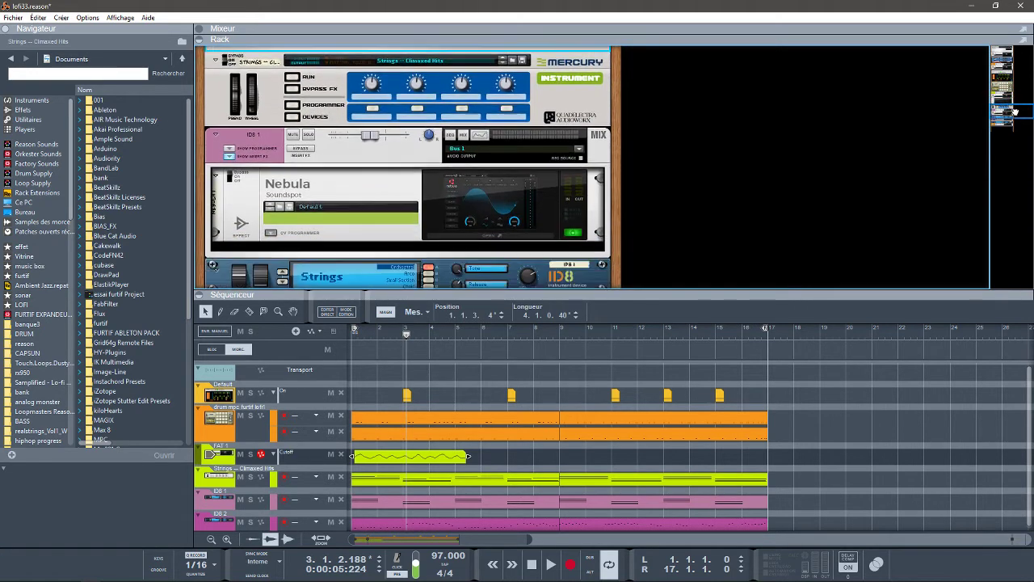
pyautogui.click(309, 135)
pyautogui.hotkey('shift', 'Return')
pyautogui.press('space')
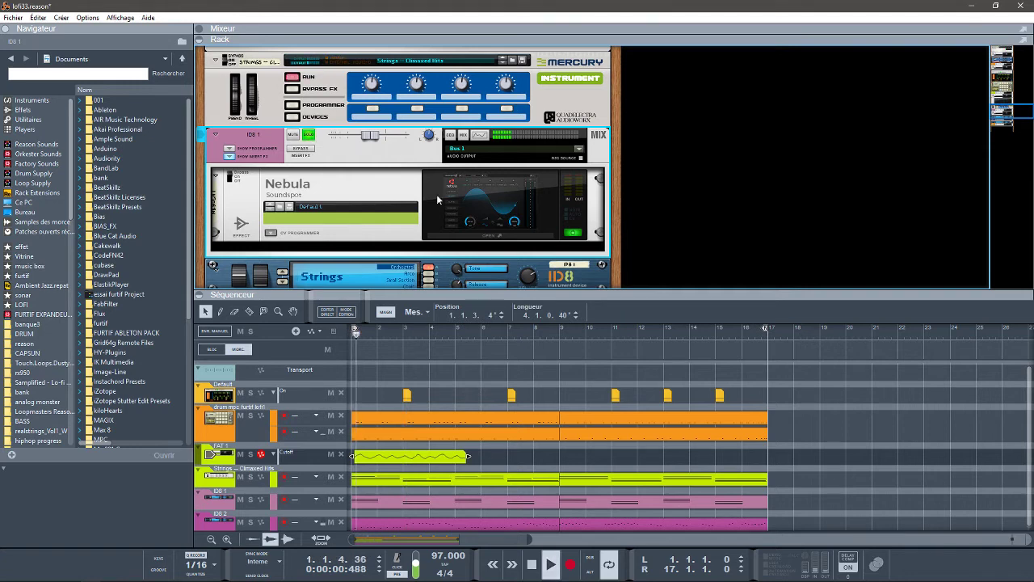
# Step: Open the Nebula plugin window on the ID8 1 channel, listen to its effect and stop playback
pyautogui.click(495, 236)
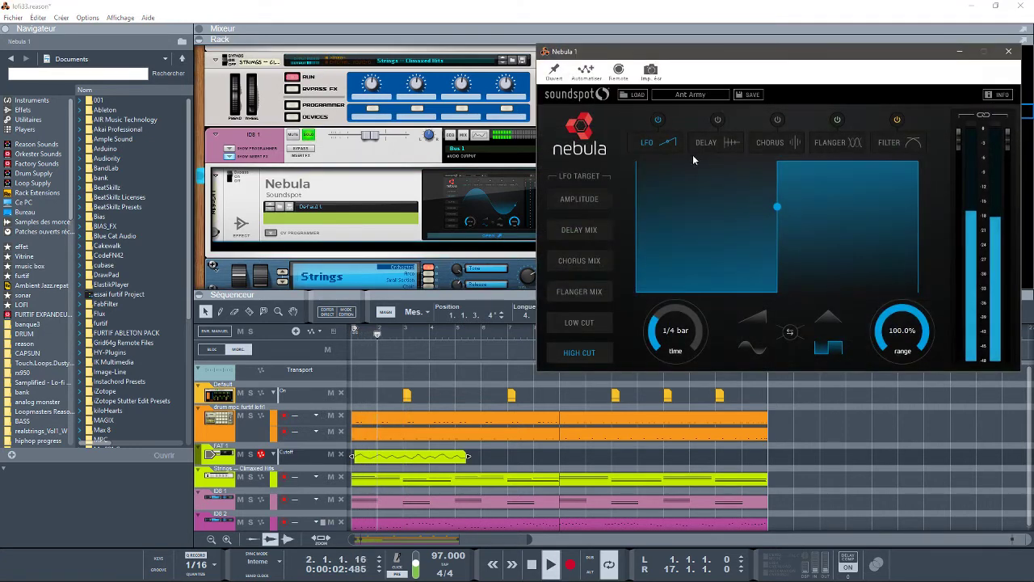
pyautogui.click(231, 175)
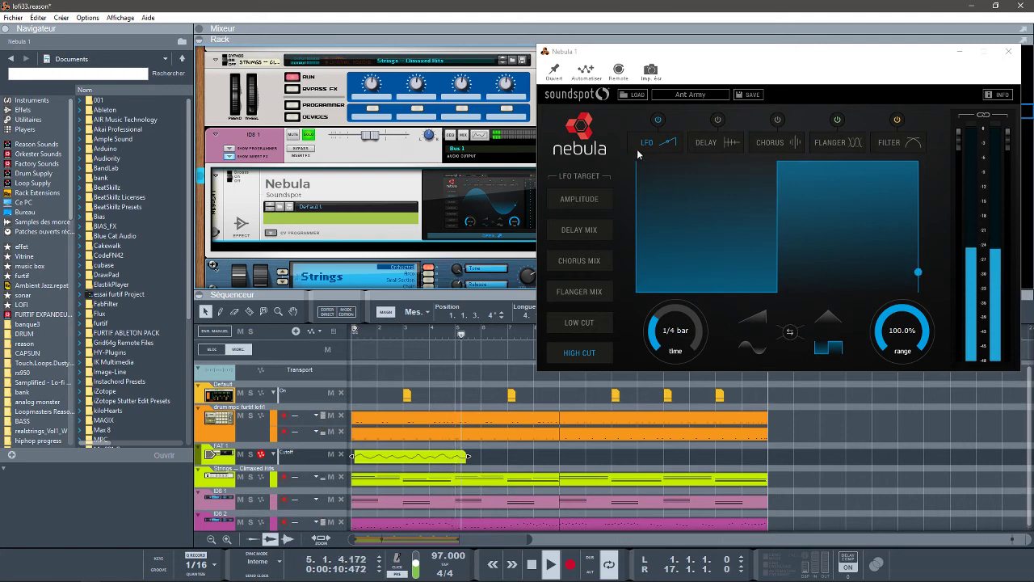
pyautogui.press('space')
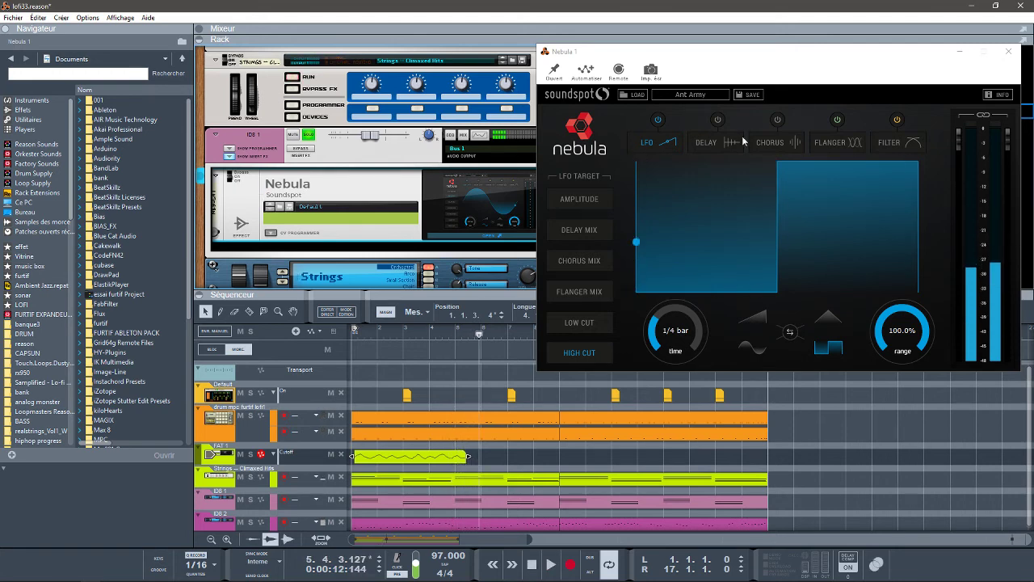
# Step: Examine Nebula's Delay, Chorus, Flanger and Filter sections and return to the LFO section
pyautogui.click(658, 145)
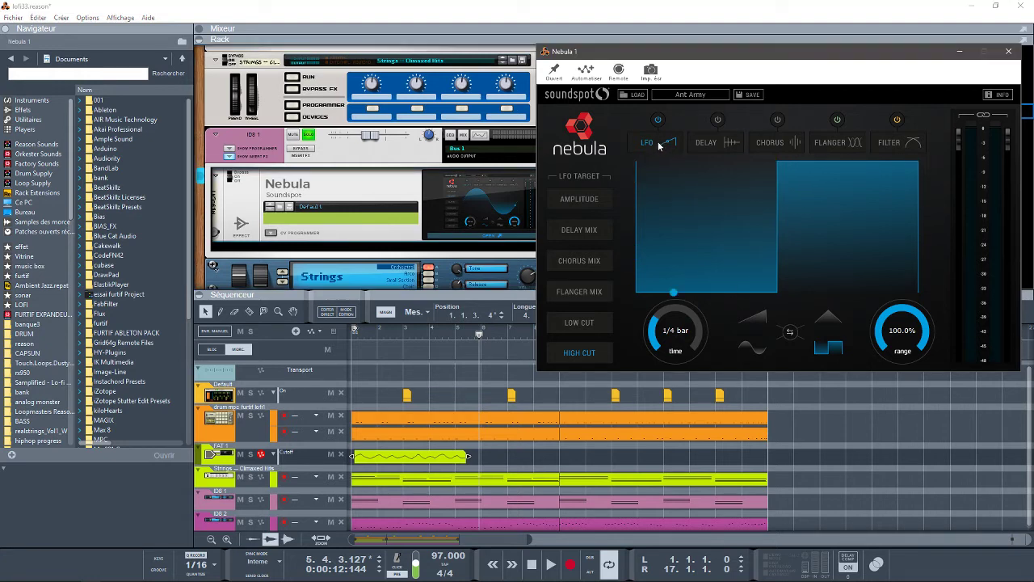
pyautogui.click(719, 144)
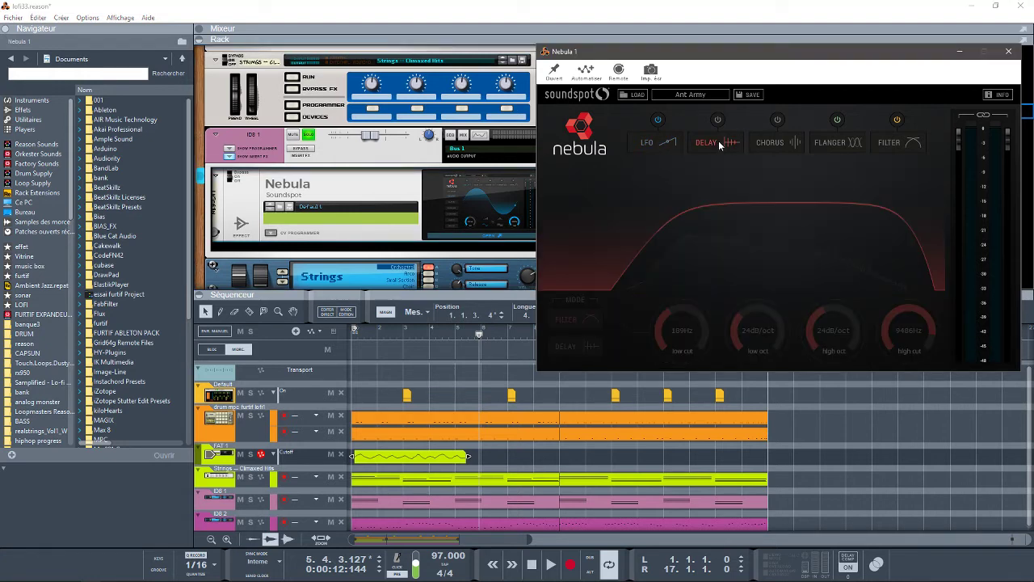
pyautogui.click(767, 141)
pyautogui.click(835, 140)
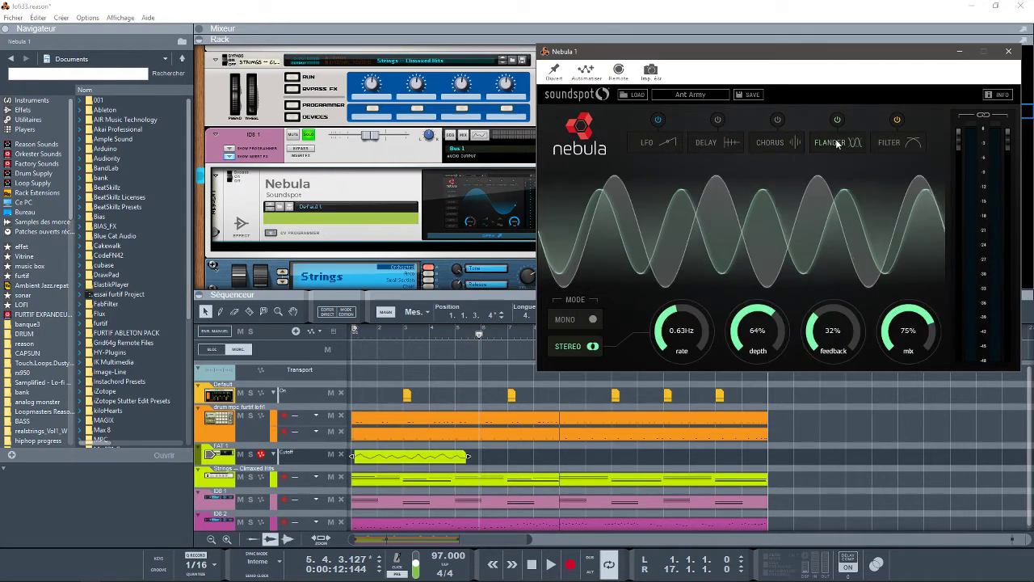
pyautogui.click(911, 142)
pyautogui.click(640, 144)
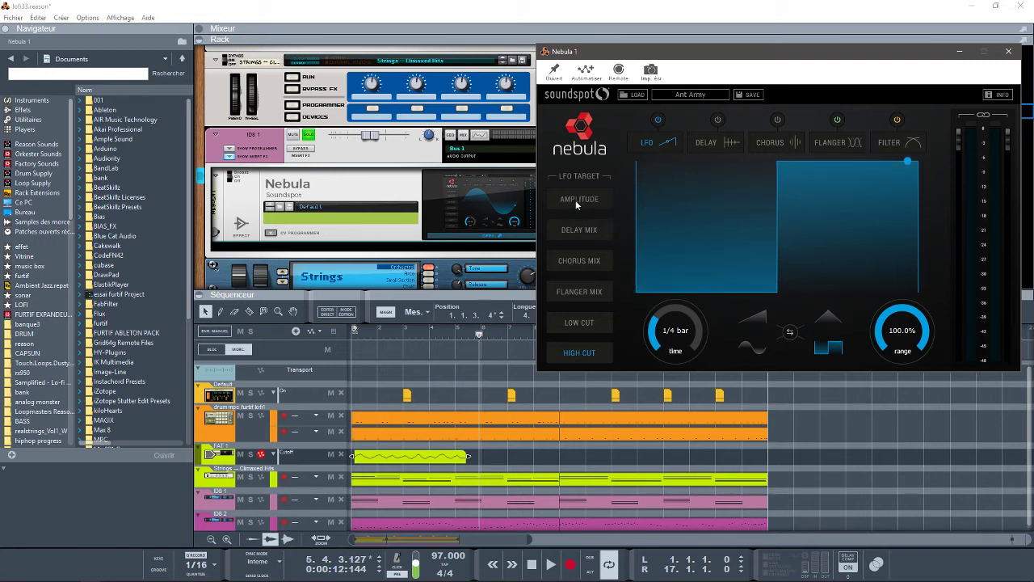
# Step: Target Nebula's LFO at Low Cut and watch the filter curve during playback
pyautogui.click(569, 231)
pyautogui.press('space')
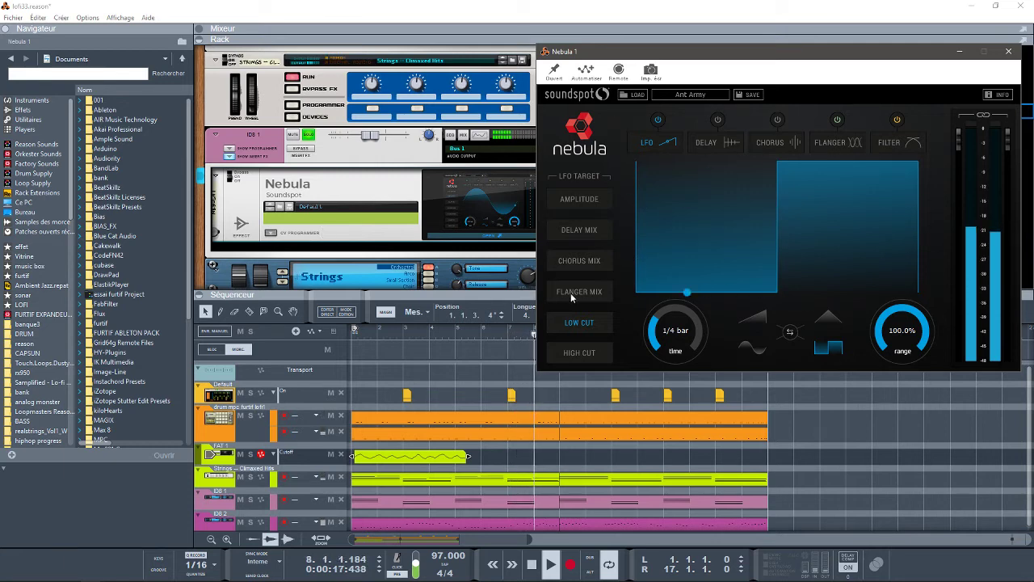
pyautogui.click(889, 143)
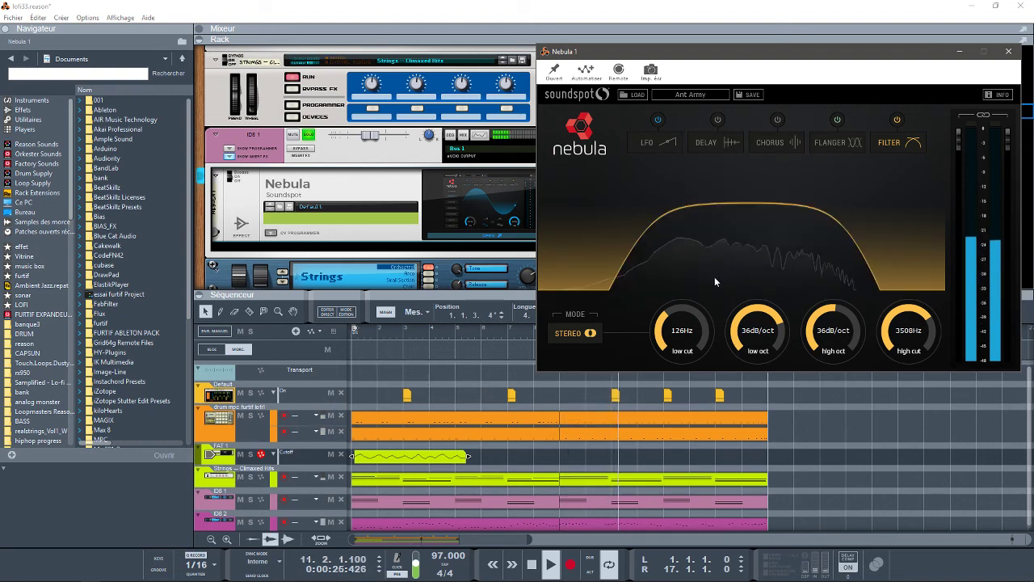
# Step: Target Nebula's LFO at High Cut and watch how it moves the filter curve
pyautogui.click(656, 142)
pyautogui.click(580, 352)
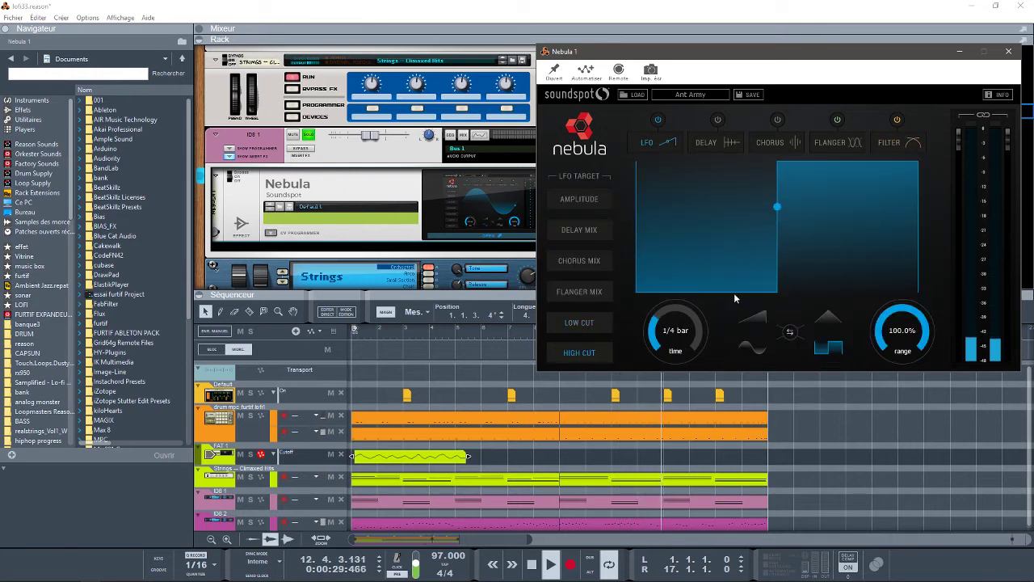
pyautogui.click(889, 142)
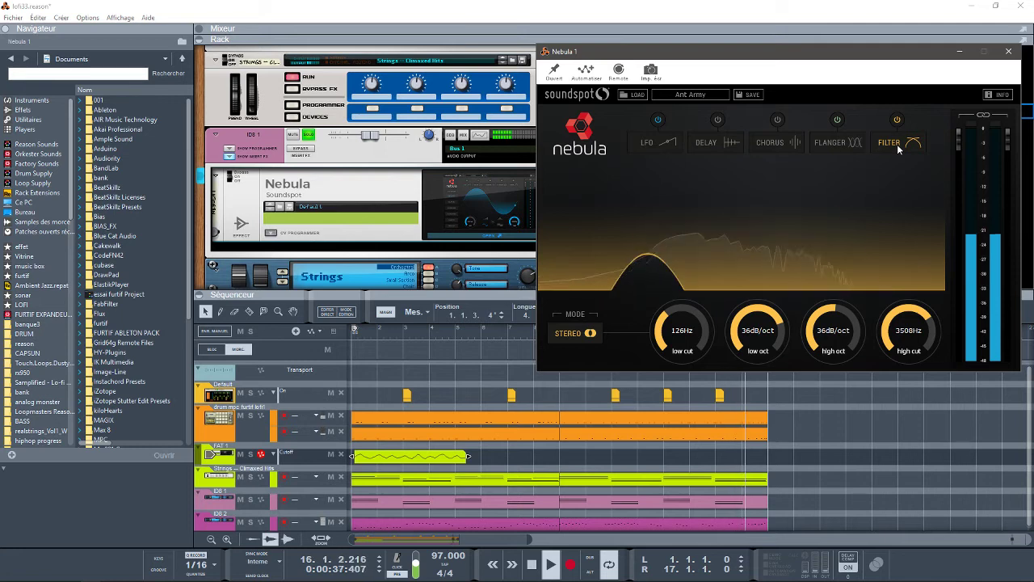
# Step: Set Nebula's flanger mode to Mono and show the Filter section
pyautogui.click(833, 142)
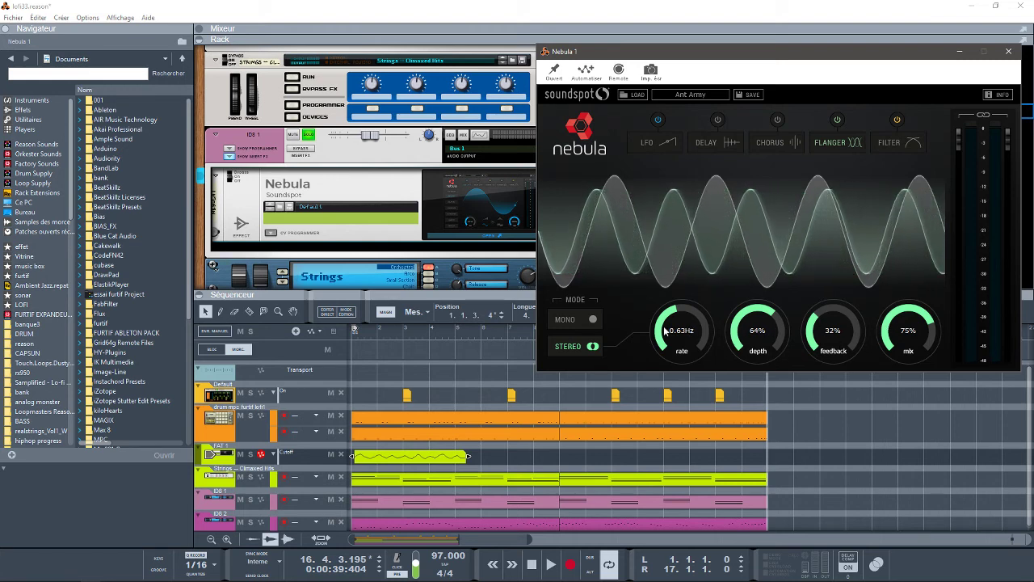
pyautogui.click(575, 320)
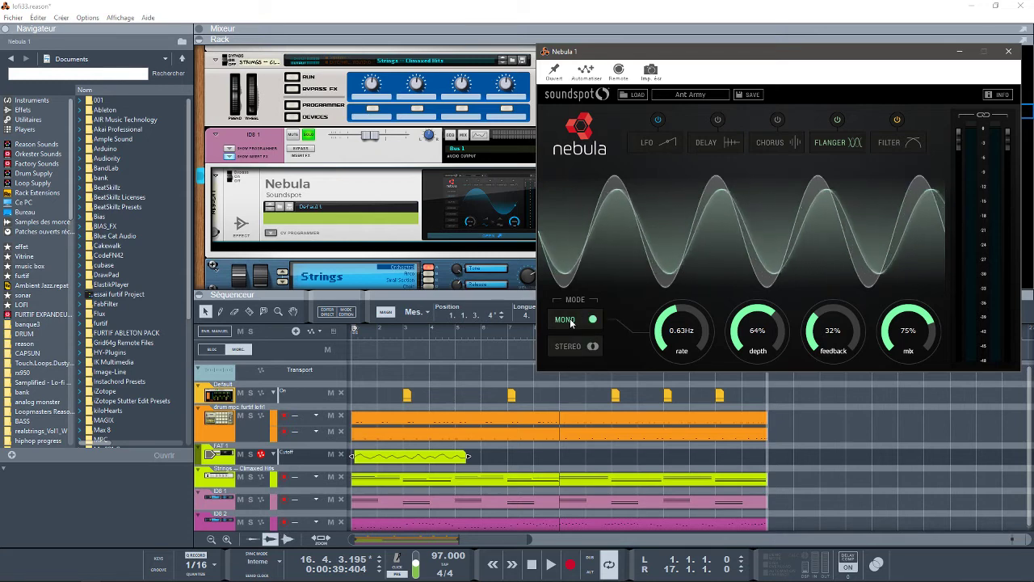
pyautogui.click(889, 141)
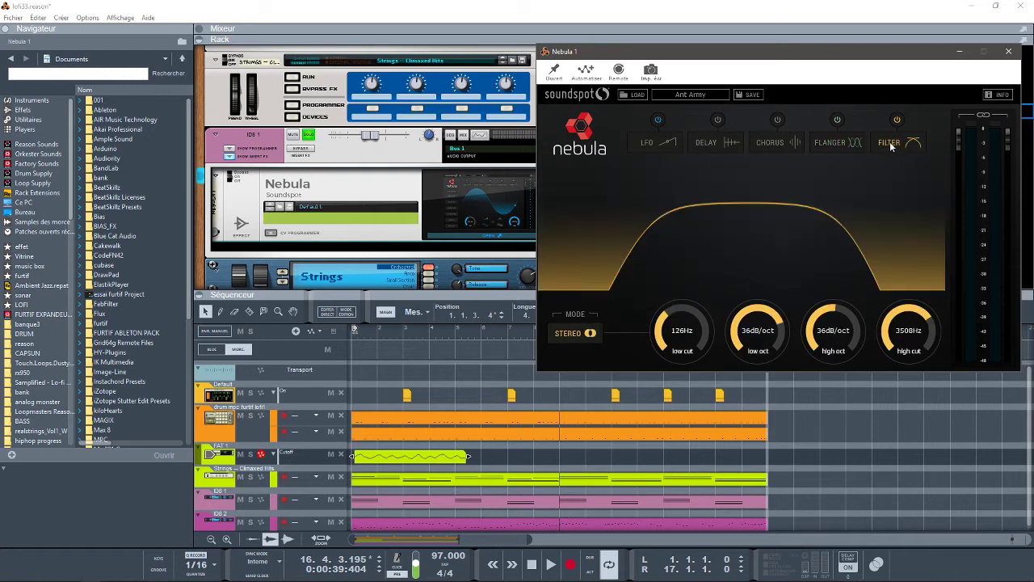
# Step: Cycle Nebula's filter mode through Mid and Side and back to Stereo
pyautogui.click(588, 336)
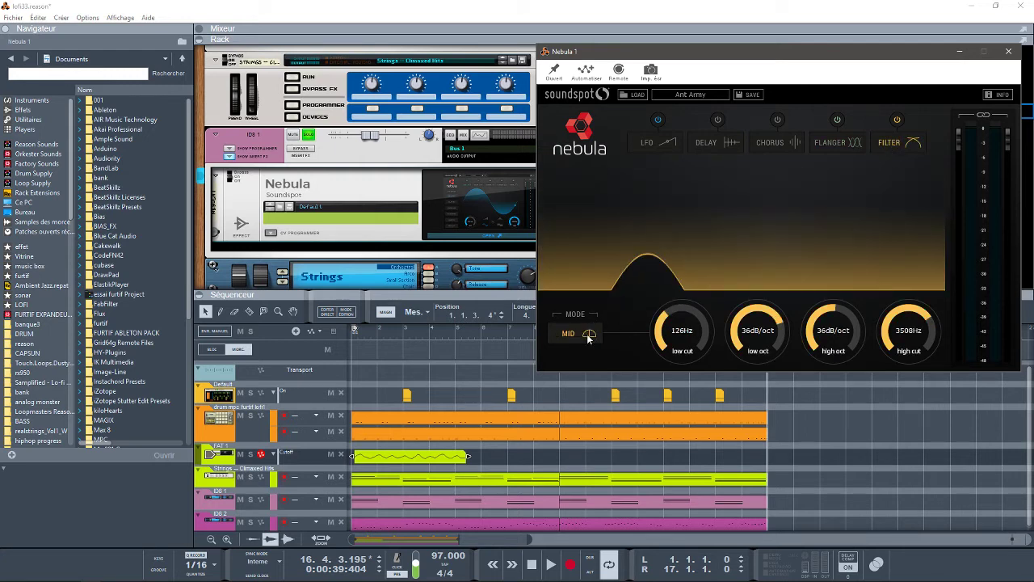
pyautogui.click(580, 336)
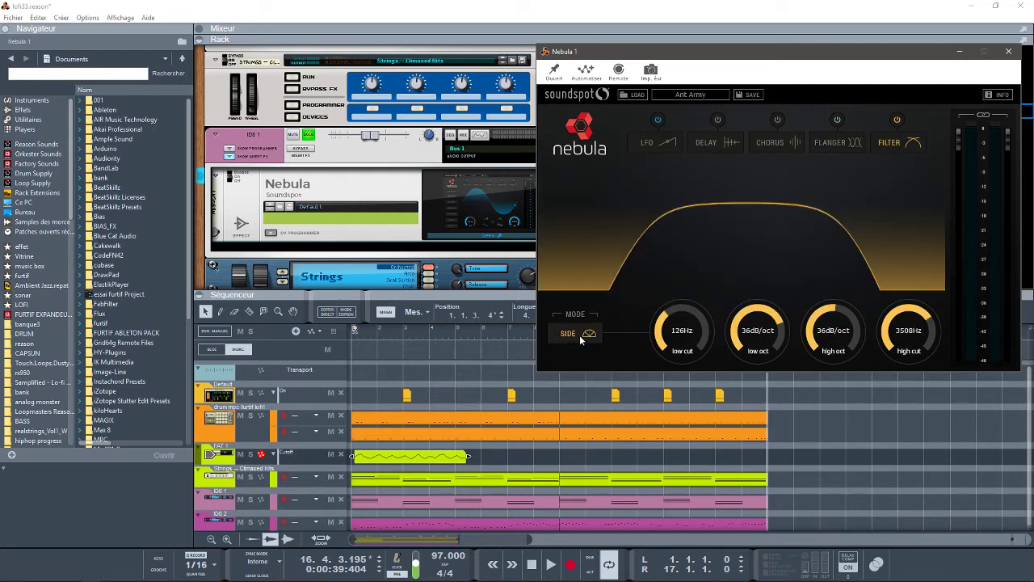
pyautogui.click(580, 336)
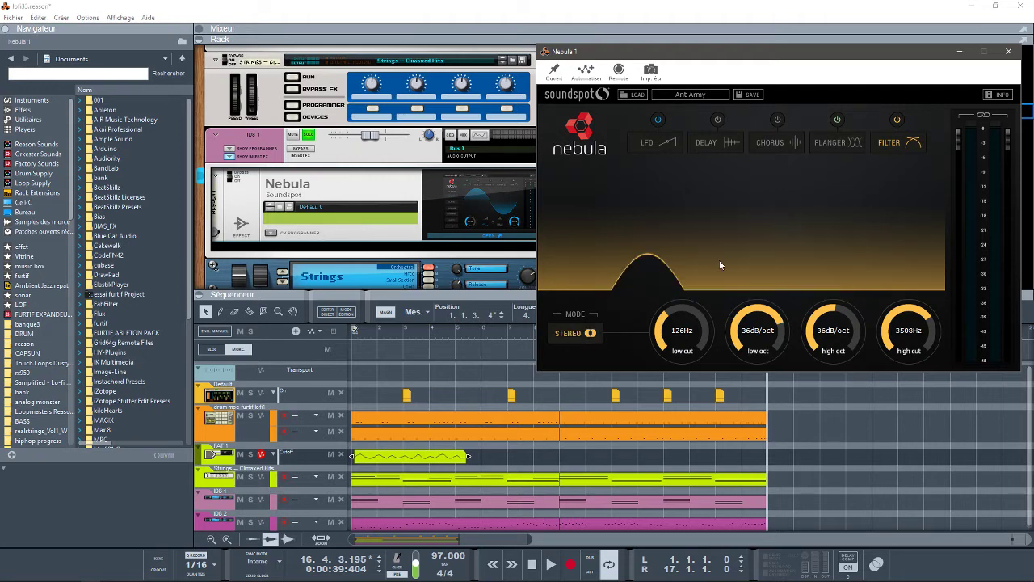
# Step: Turn on Nebula's chorus, start playback and set the chorus feedback to 59%
pyautogui.click(769, 143)
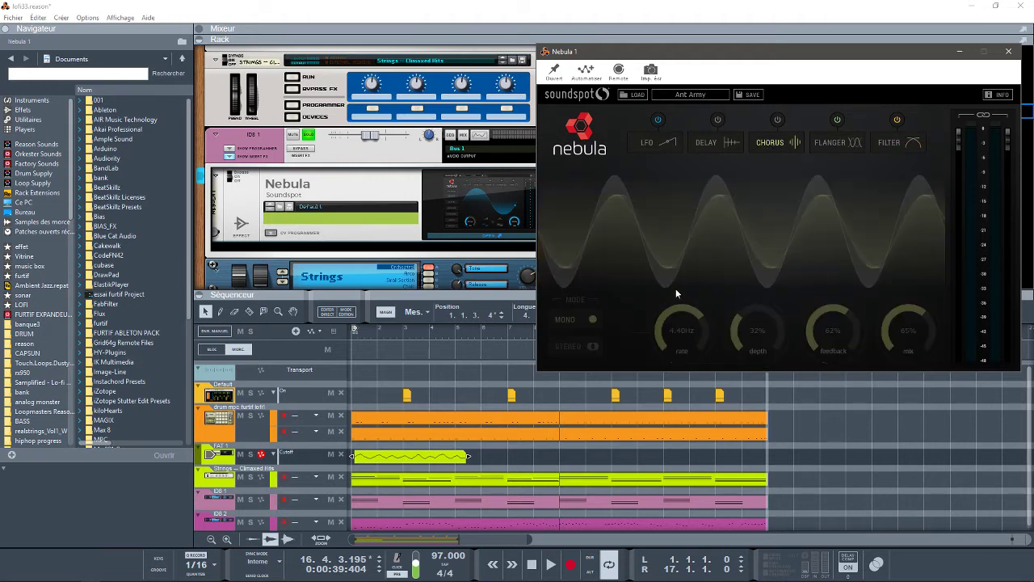
pyautogui.click(777, 120)
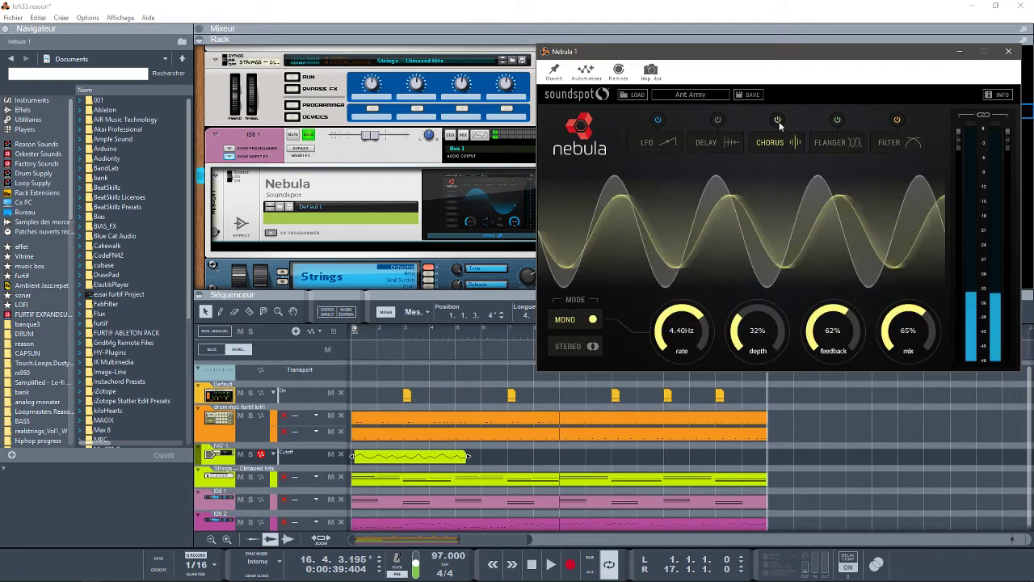
pyautogui.press('space')
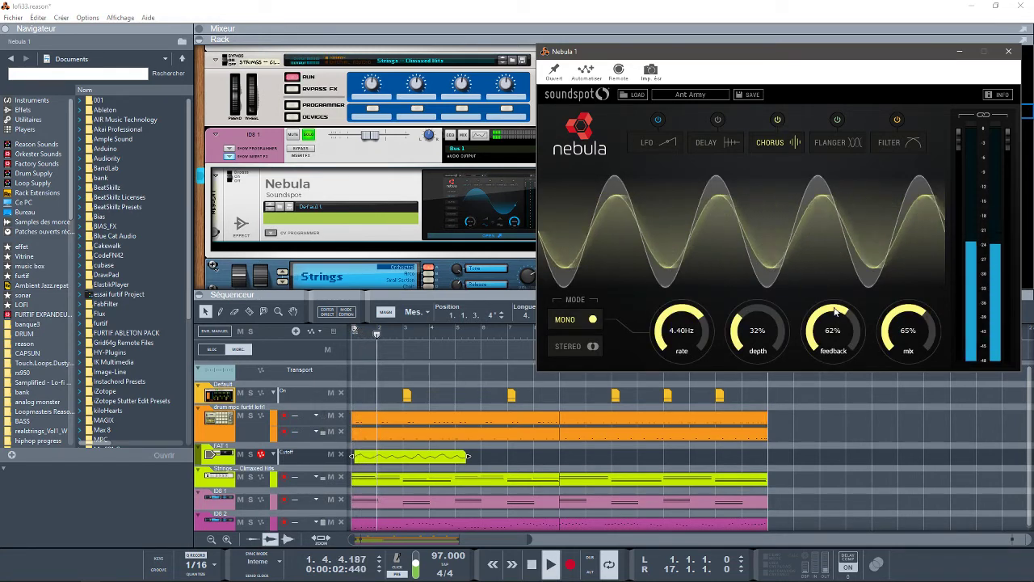
pyautogui.moveTo(840, 312); pyautogui.dragTo(815, 323)
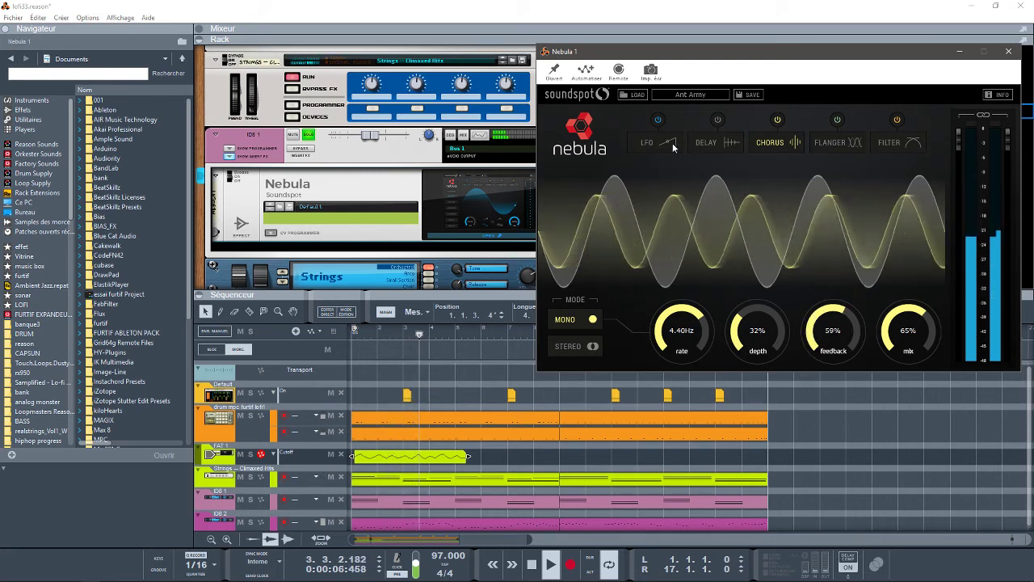
# Step: Target Nebula's LFO at Chorus Mix and view the Flanger and Chorus sections during playback
pyautogui.click(648, 142)
pyautogui.click(575, 262)
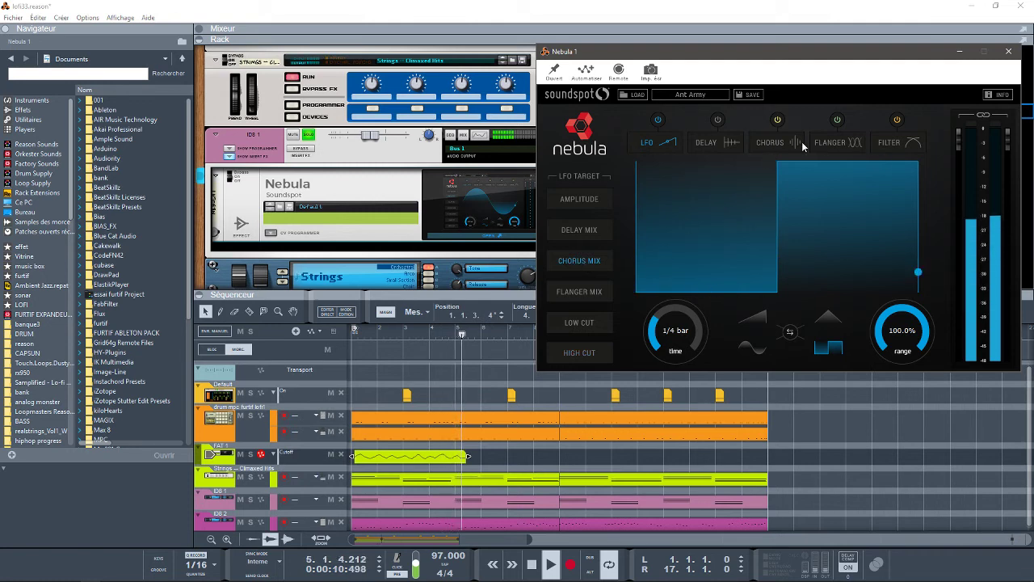
pyautogui.click(836, 143)
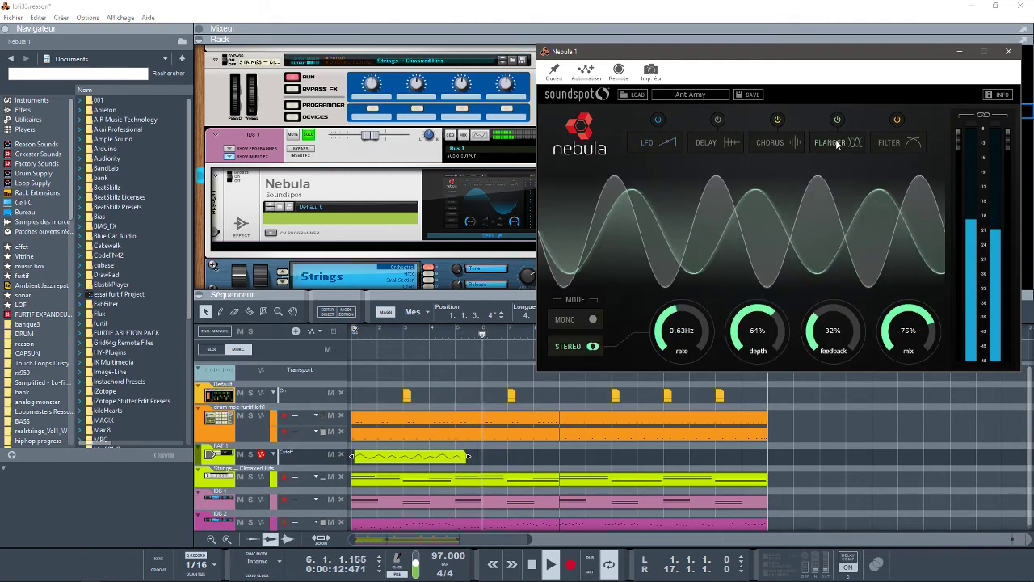
pyautogui.click(764, 141)
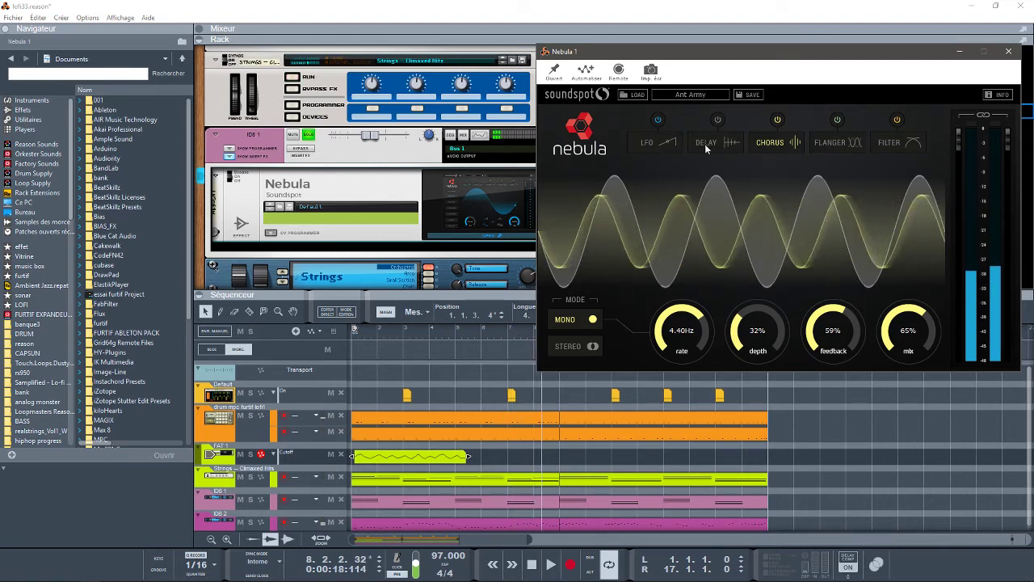
# Step: Target Nebula's LFO at Delay Mix, turn on the delay and switch it to Delay mode
pyautogui.click(665, 143)
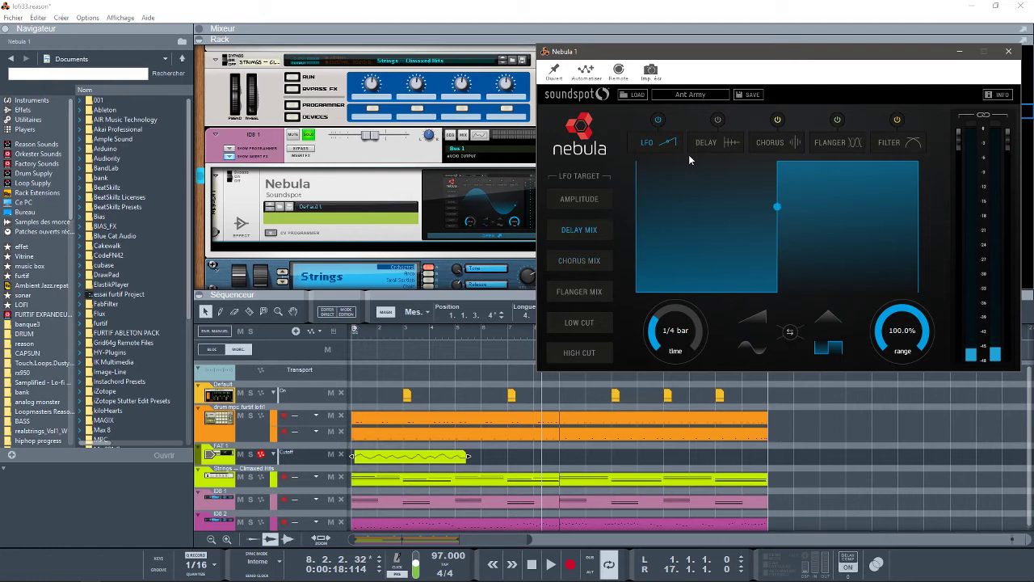
pyautogui.click(712, 143)
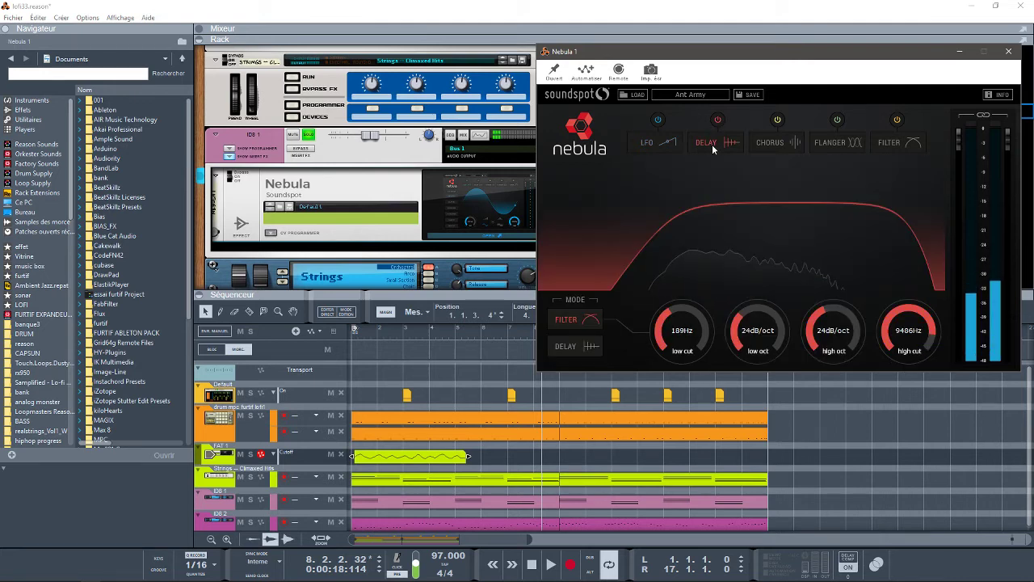
pyautogui.click(566, 347)
# Step: Play the song while viewing Nebula's LFO and delay, stop it, and show the delay's filter curve
pyautogui.click(657, 145)
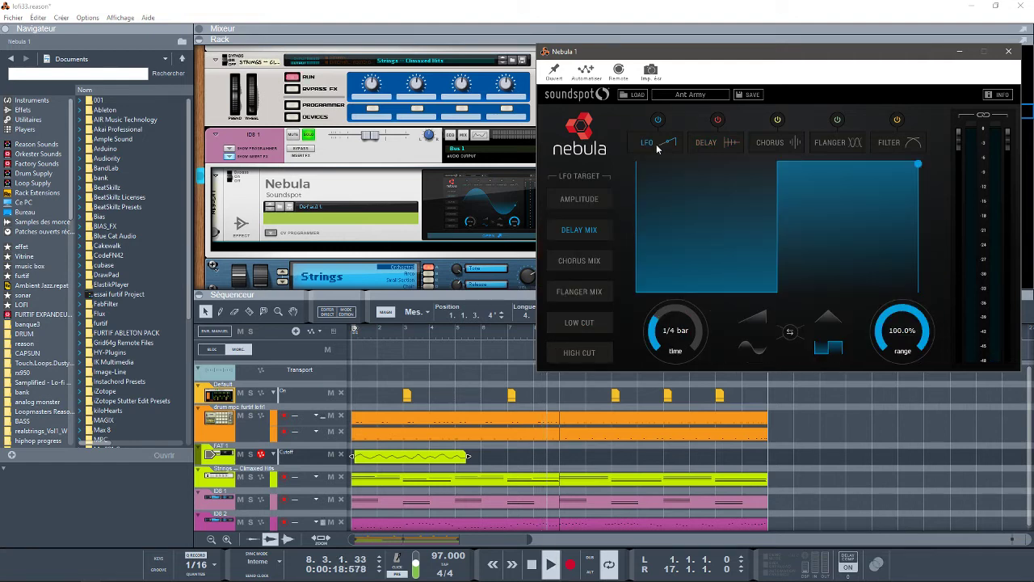
pyautogui.click(774, 144)
pyautogui.click(726, 143)
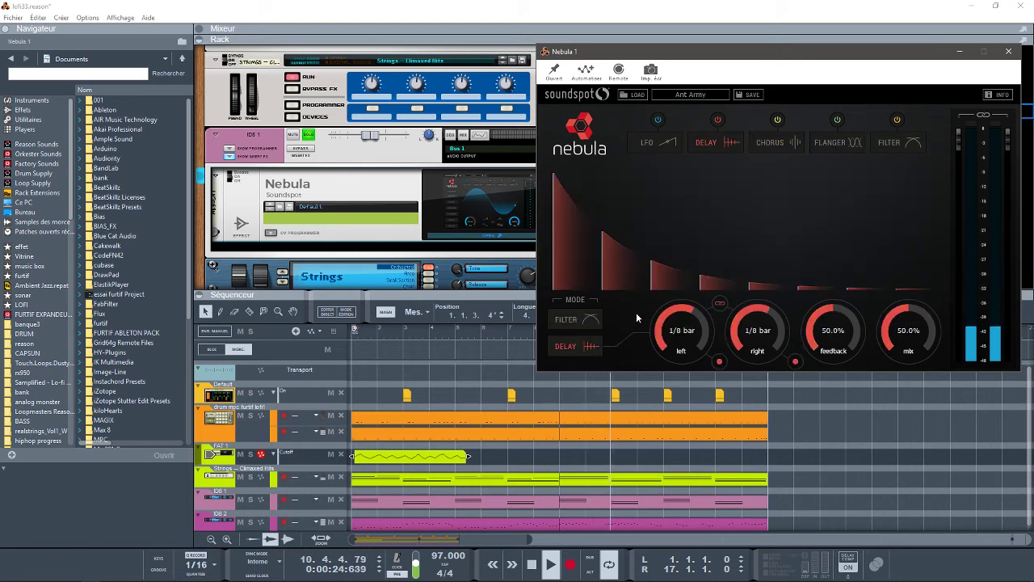
pyautogui.press('space')
pyautogui.click(578, 321)
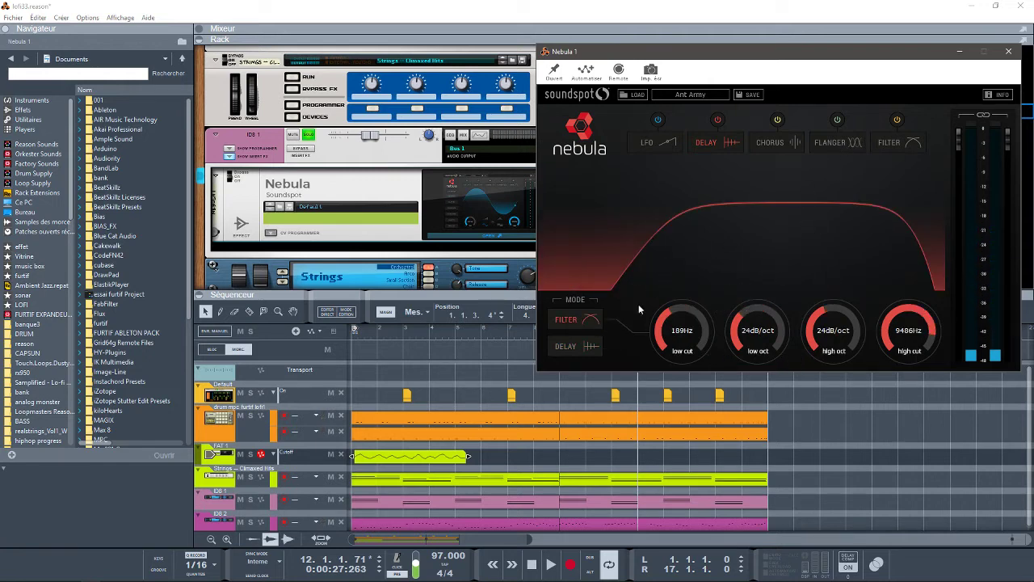
pyautogui.click(648, 143)
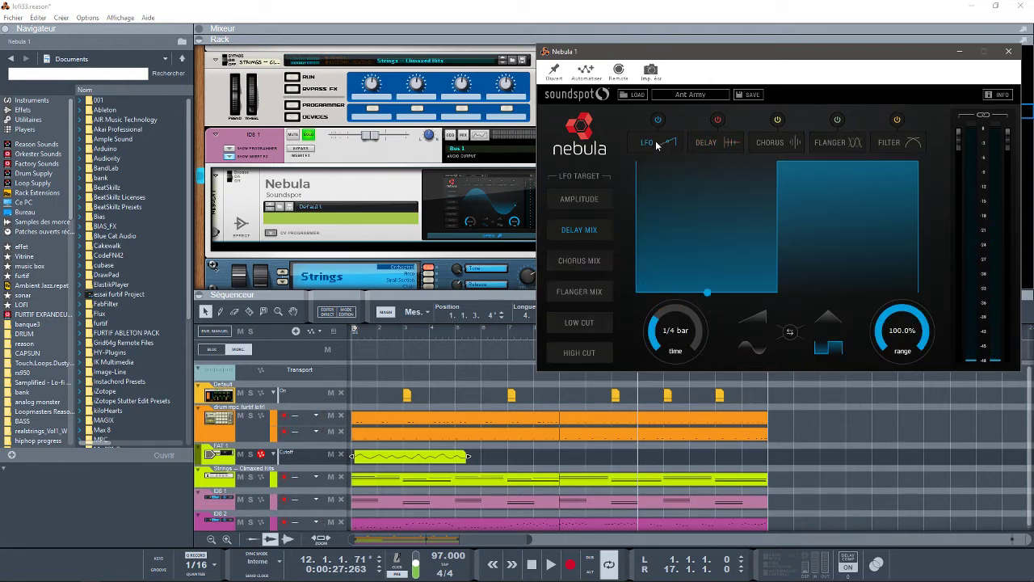
# Step: Browse Nebula's preset folders, including ATMOSPHERES and USER, without loading a preset, and close the plugin window
pyautogui.click(632, 95)
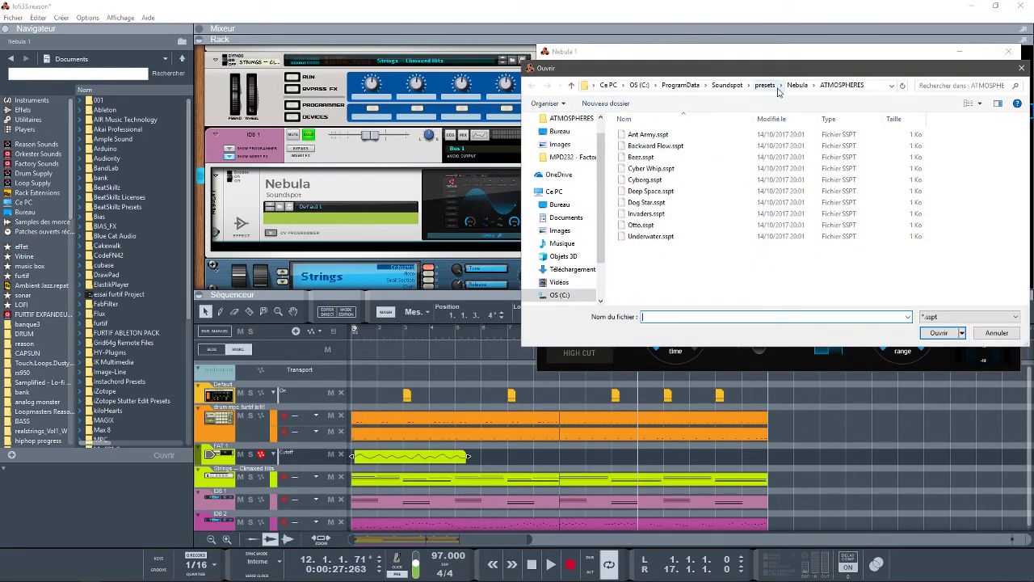
pyautogui.click(765, 85)
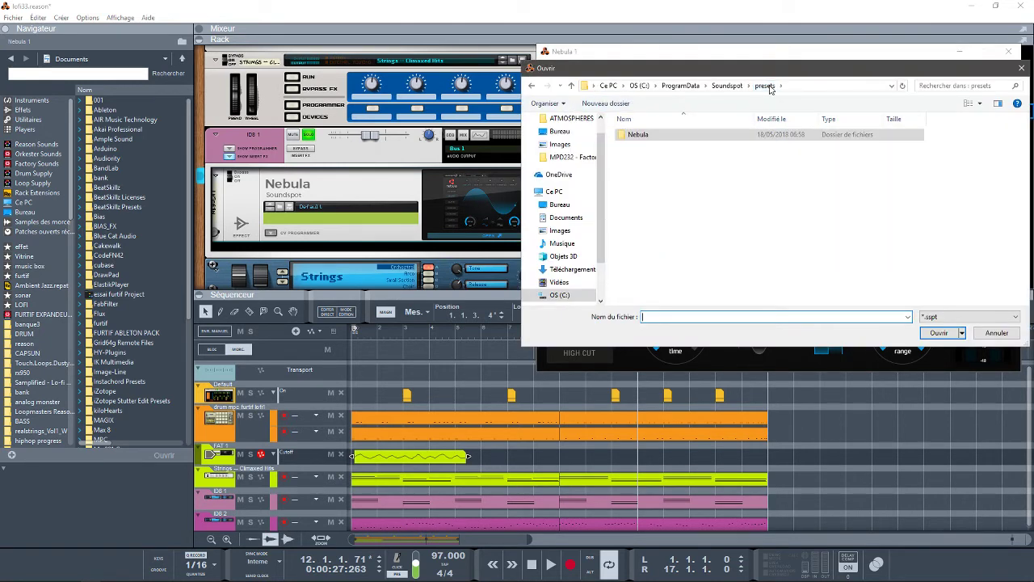
pyautogui.doubleClick(656, 138)
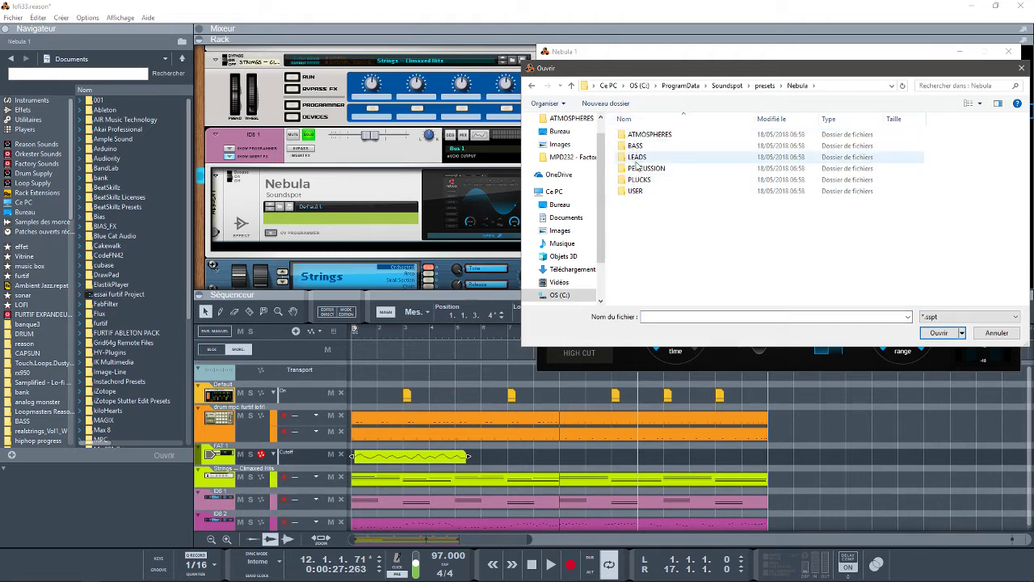
pyautogui.doubleClick(642, 136)
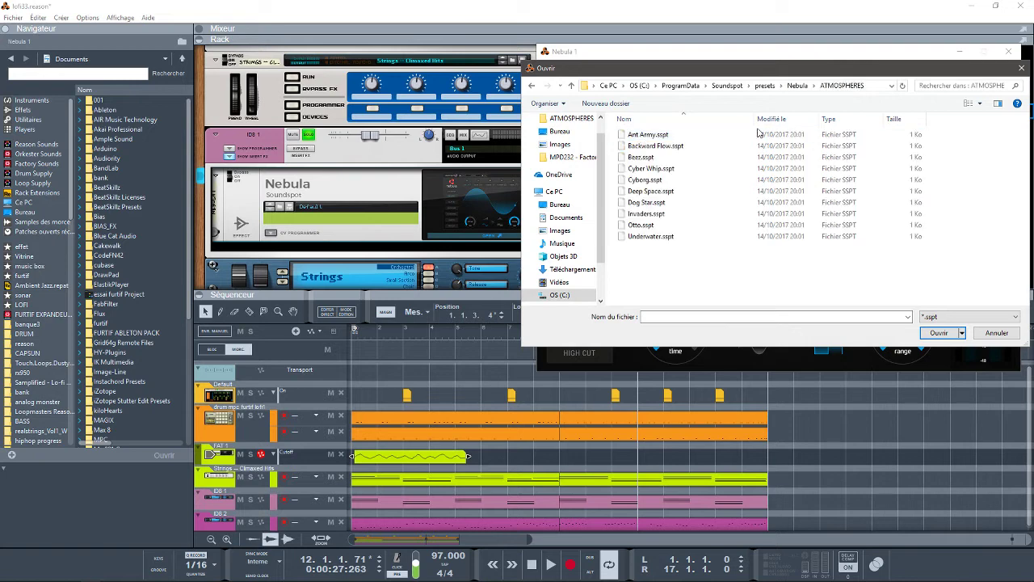
pyautogui.click(766, 85)
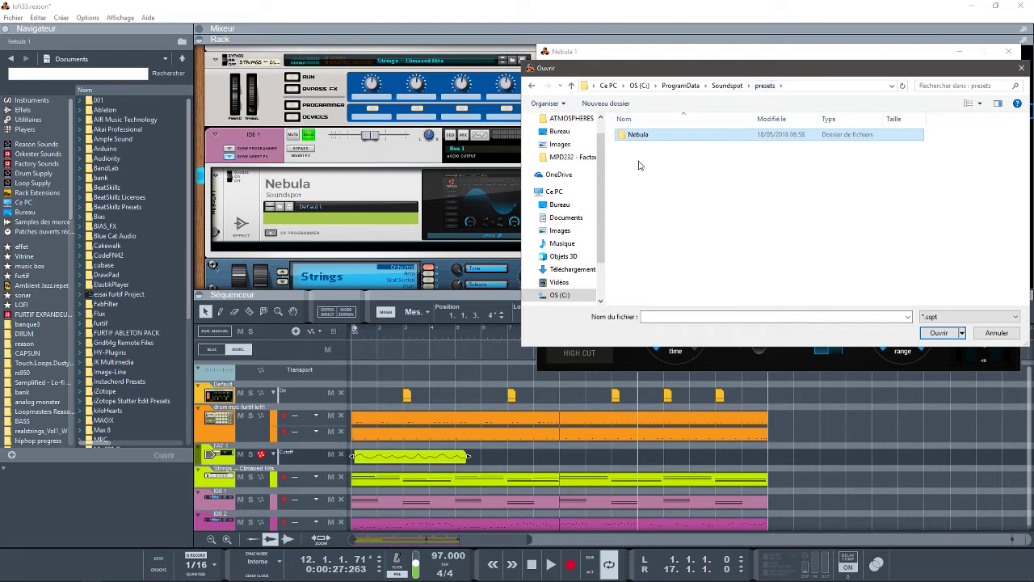
pyautogui.doubleClick(670, 135)
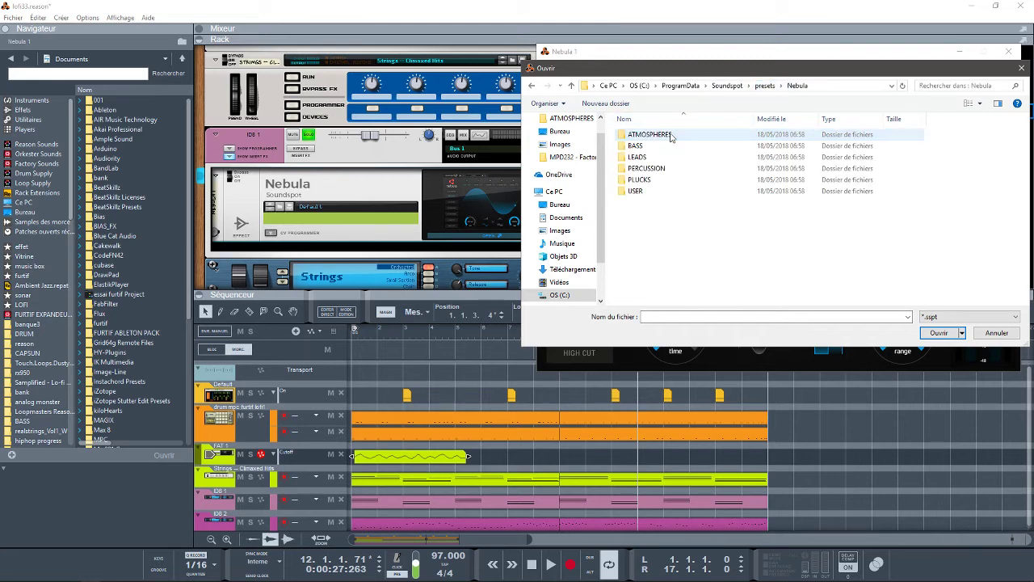
pyautogui.doubleClick(634, 194)
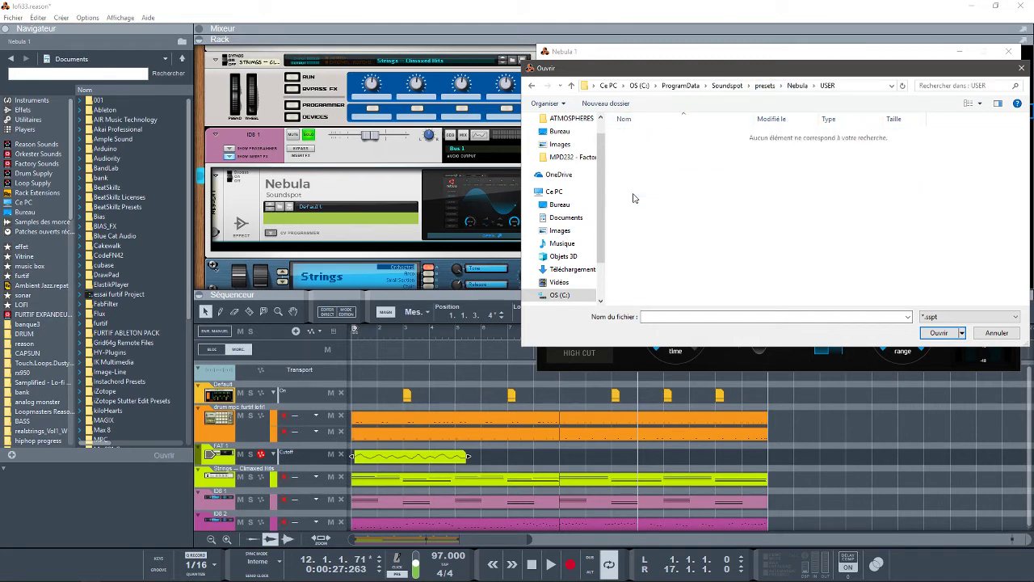
pyautogui.click(800, 87)
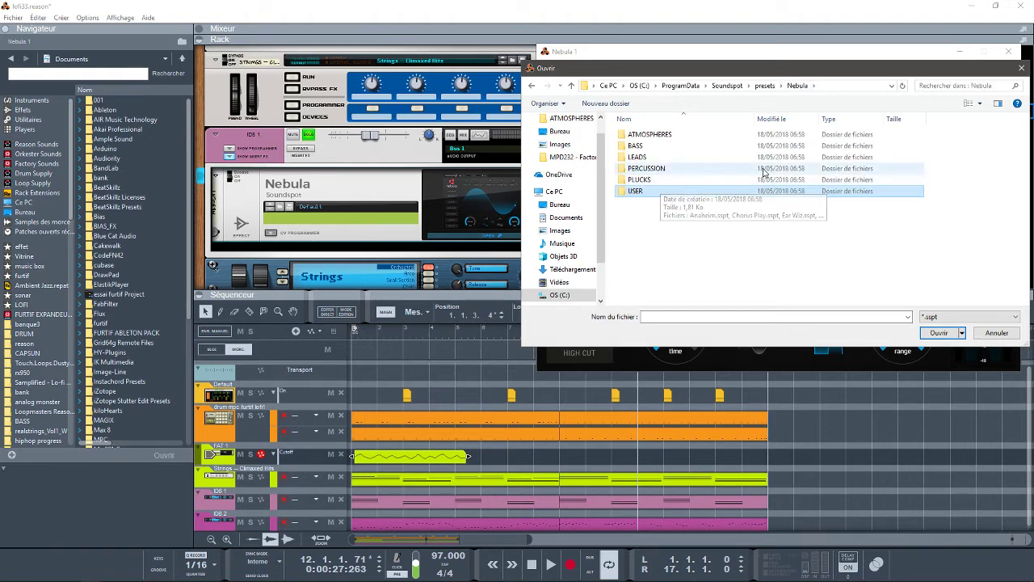
pyautogui.click(1023, 68)
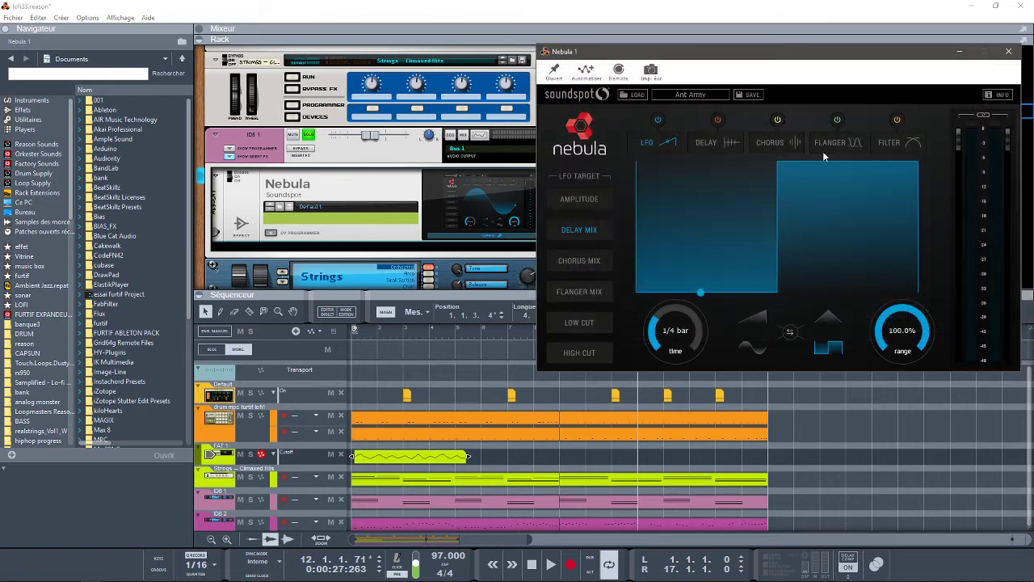
pyautogui.click(1008, 51)
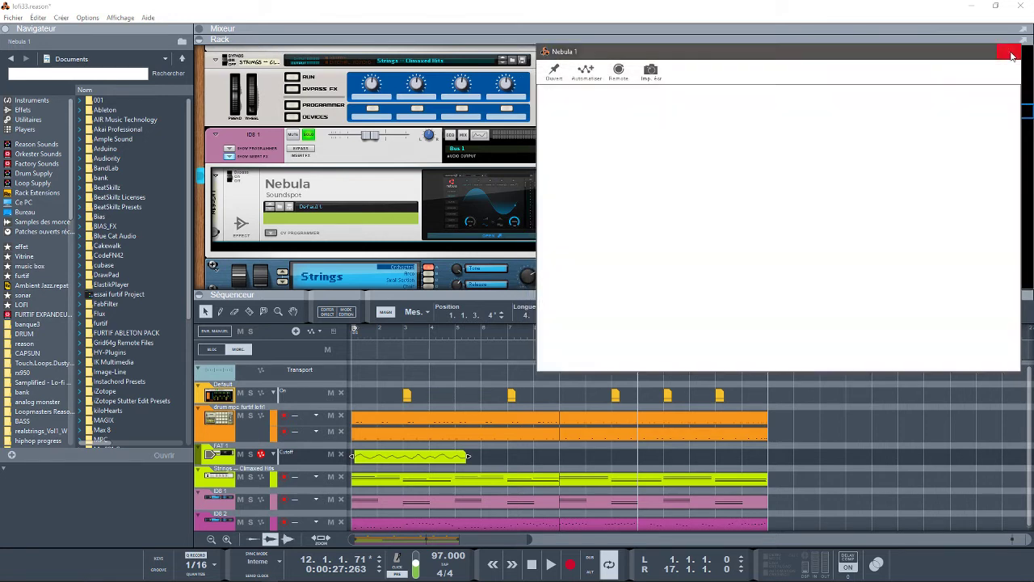
# Step: Solo the ID8 2 channel instead of ID8 1 and play the song from the start
pyautogui.moveTo(1005, 105); pyautogui.dragTo(1007, 114)
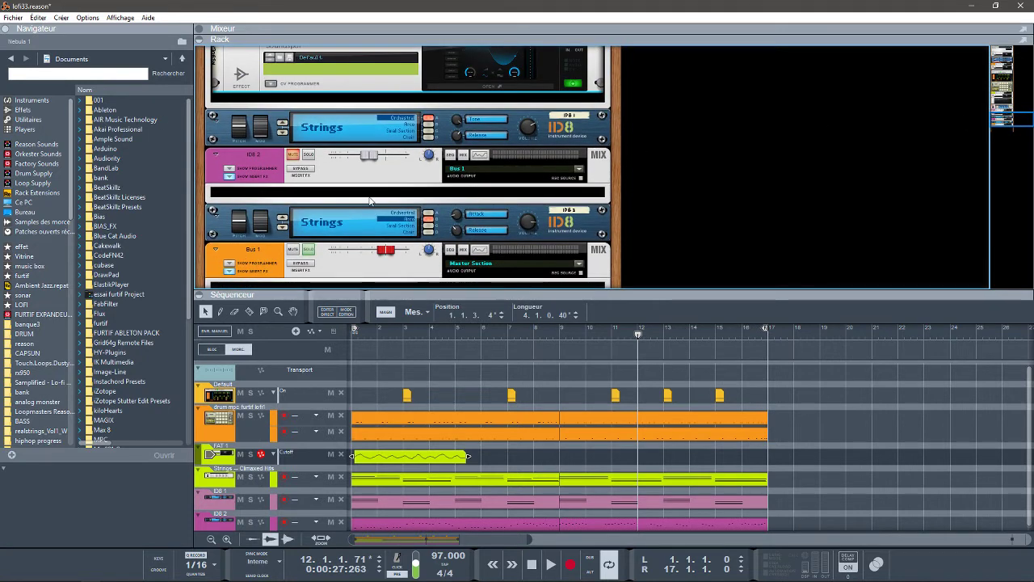
pyautogui.click(310, 156)
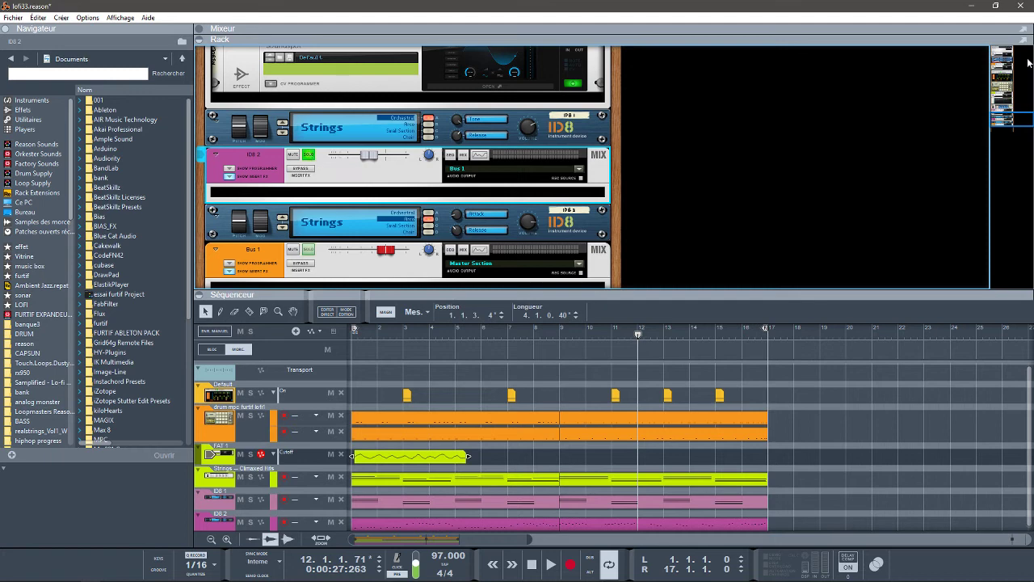
pyautogui.moveTo(995, 119); pyautogui.dragTo(992, 107)
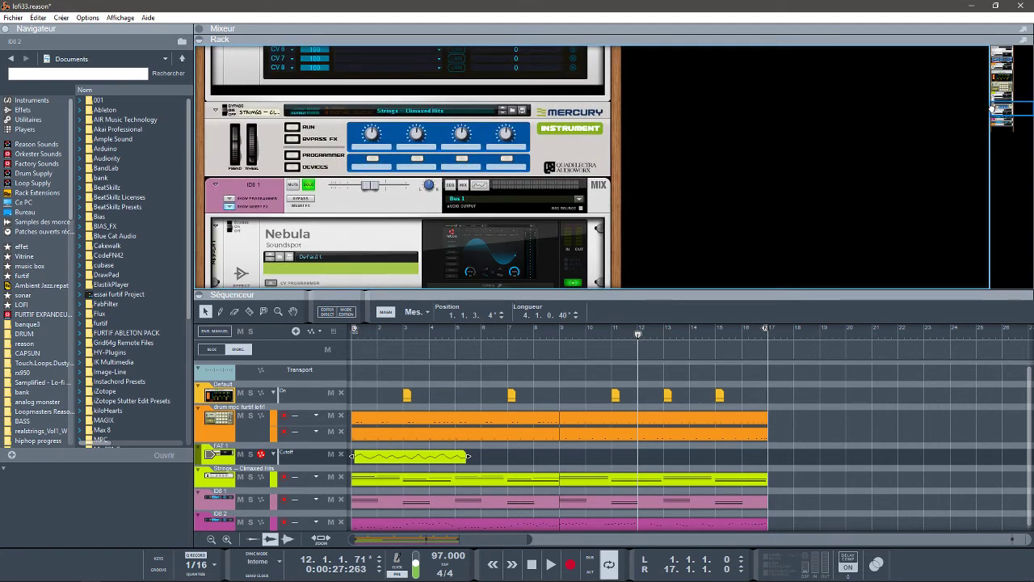
pyautogui.click(307, 187)
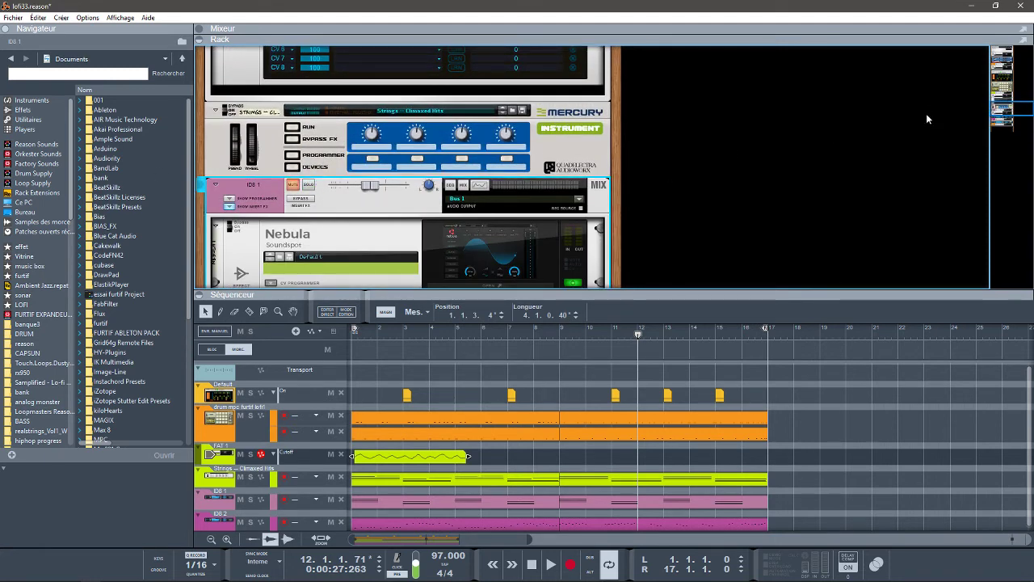
pyautogui.moveTo(1019, 107); pyautogui.dragTo(1010, 119)
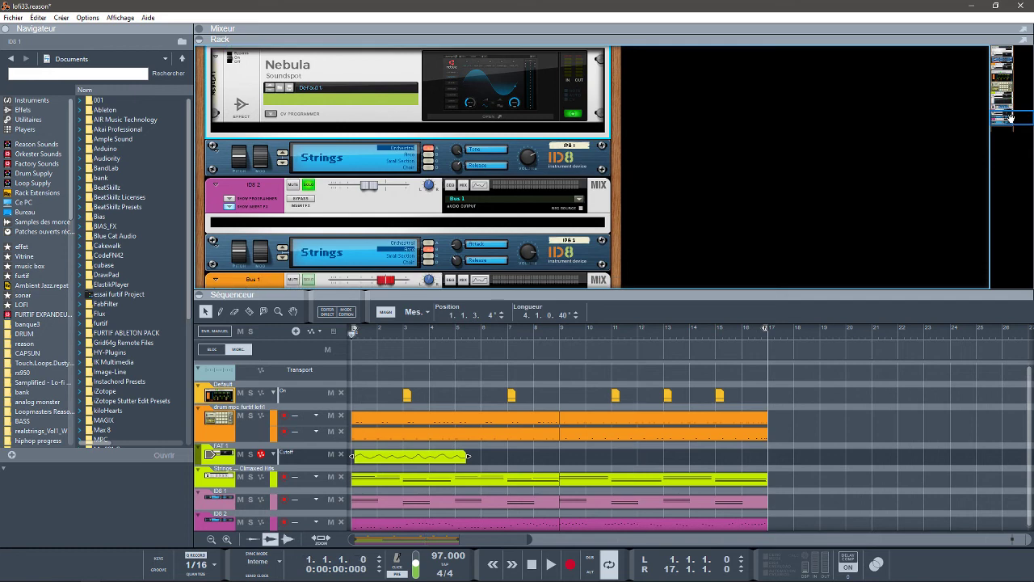
pyautogui.press('space')
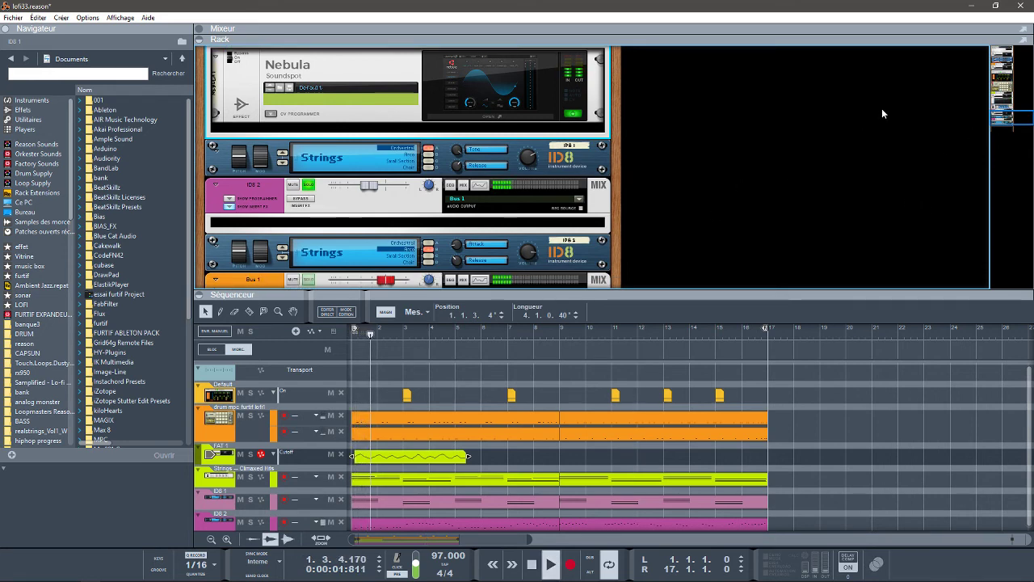
# Step: Add the Soundspot Orbit effect as an insert on the ID8 2 channel
pyautogui.moveTo(1001, 119); pyautogui.dragTo(1001, 128)
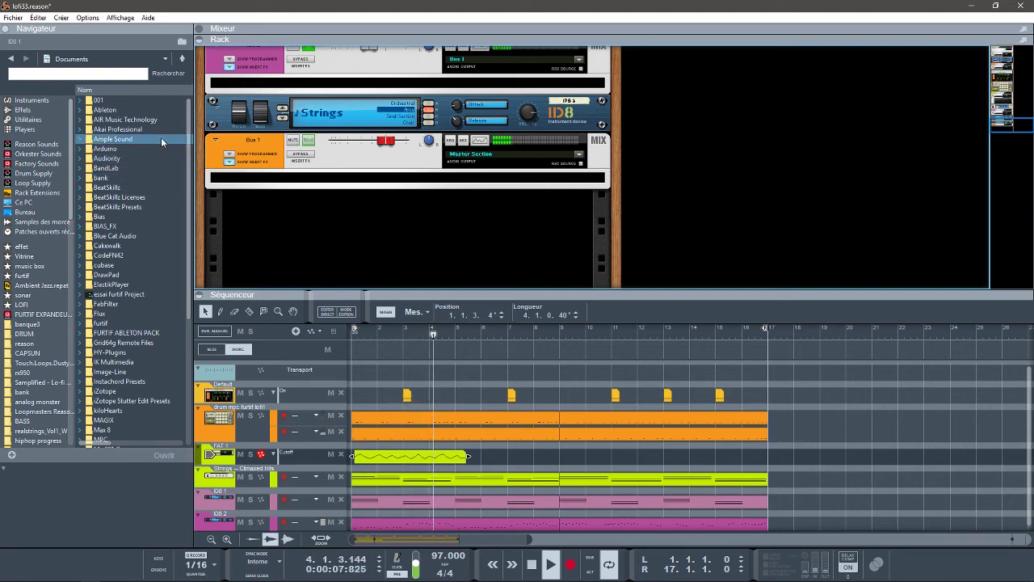
pyautogui.click(23, 110)
pyautogui.moveTo(189, 139); pyautogui.dragTo(194, 318)
pyautogui.click(107, 318)
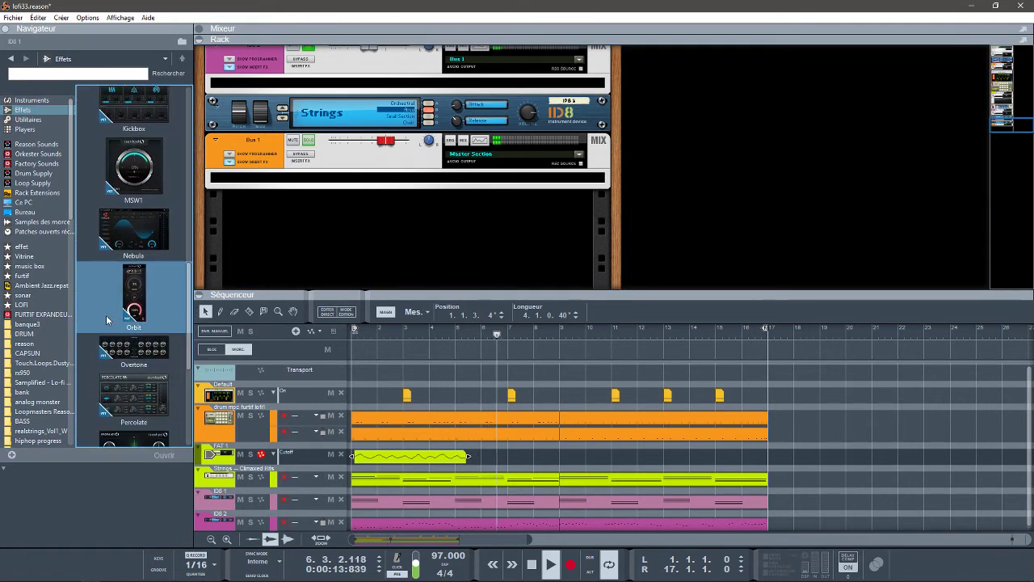
pyautogui.moveTo(115, 309)
pyautogui.mouseDown()
pyautogui.moveTo(311, 139)
pyautogui.moveTo(373, 111)
pyautogui.moveTo(367, 79)
pyautogui.moveTo(489, 101)
pyautogui.moveTo(455, 104)
pyautogui.mouseUp()
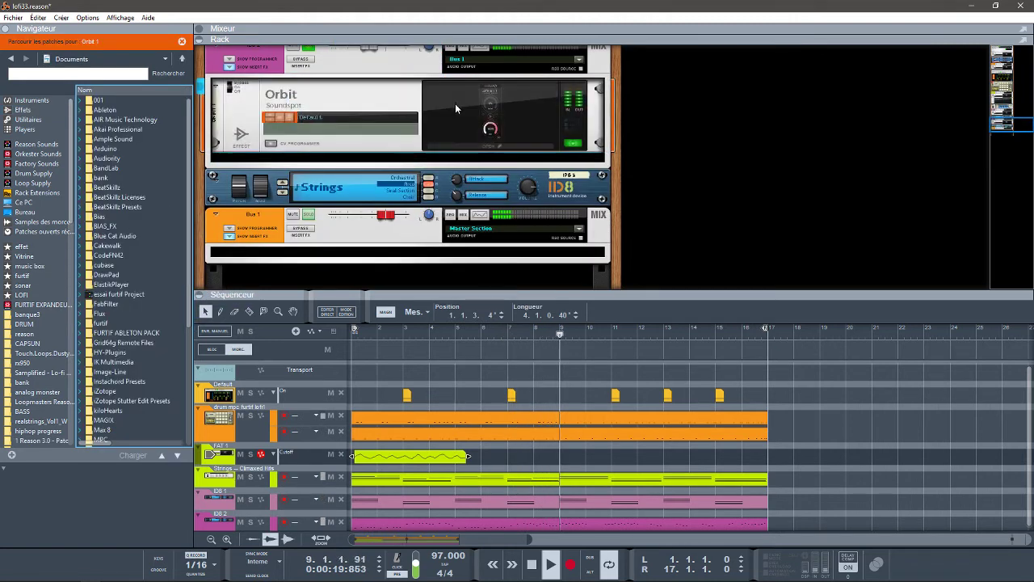
# Step: Open the Orbit plugin window, set Boost to 67%, and audition the right and left transient shapes
pyautogui.click(471, 145)
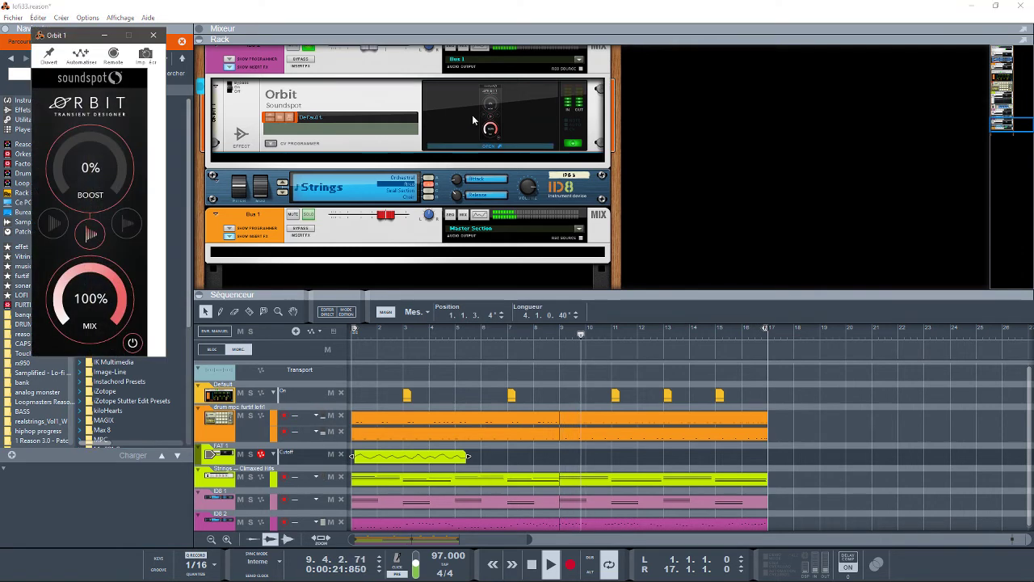
pyautogui.moveTo(79, 38); pyautogui.dragTo(727, 61)
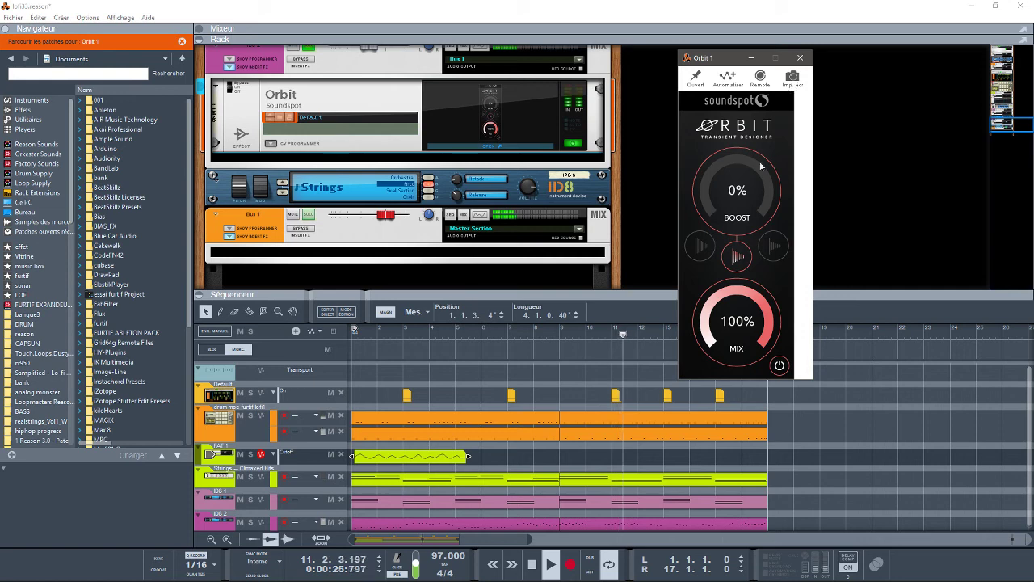
pyautogui.moveTo(737, 194); pyautogui.dragTo(763, 23)
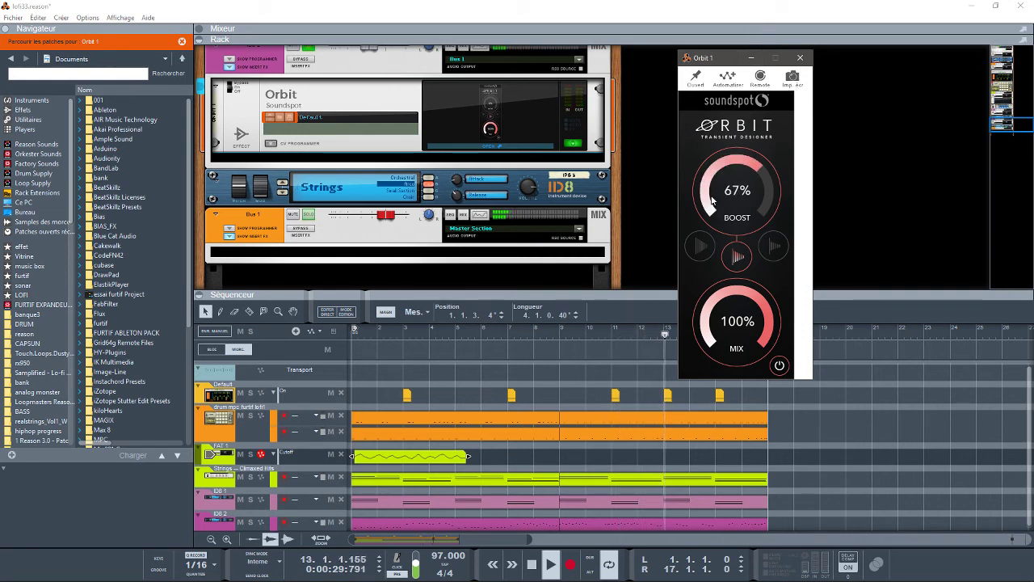
pyautogui.click(768, 248)
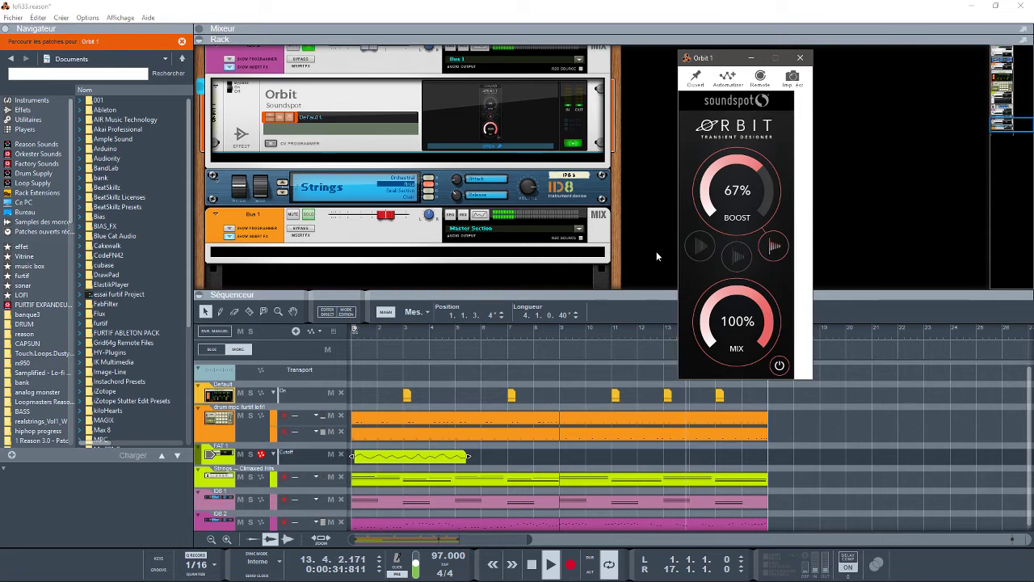
pyautogui.click(700, 251)
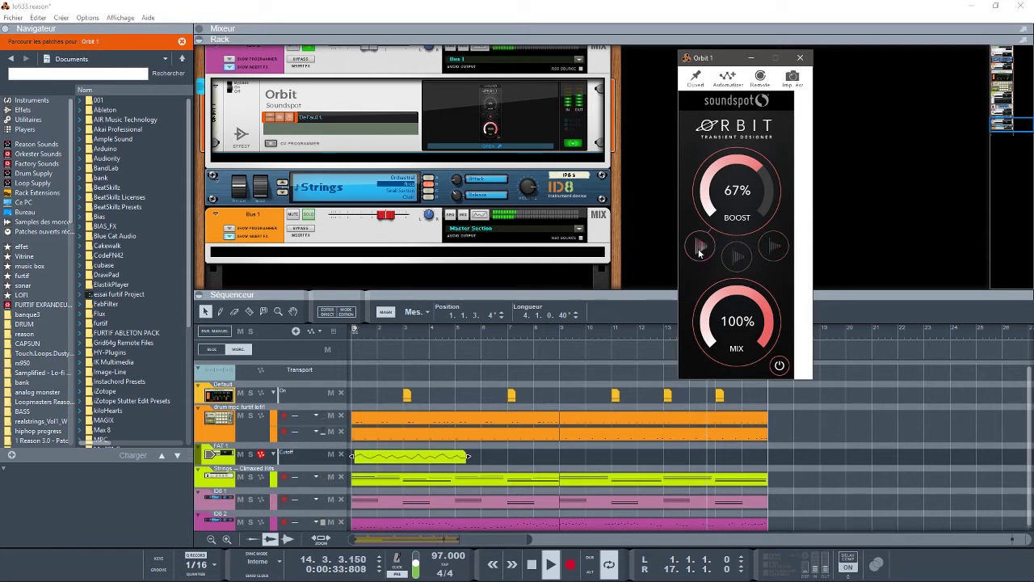
# Step: Set Orbit's Boost to 51% and select the middle transient shape
pyautogui.moveTo(752, 165); pyautogui.dragTo(733, 185)
pyautogui.moveTo(728, 229); pyautogui.dragTo(733, 192)
pyautogui.click(742, 272)
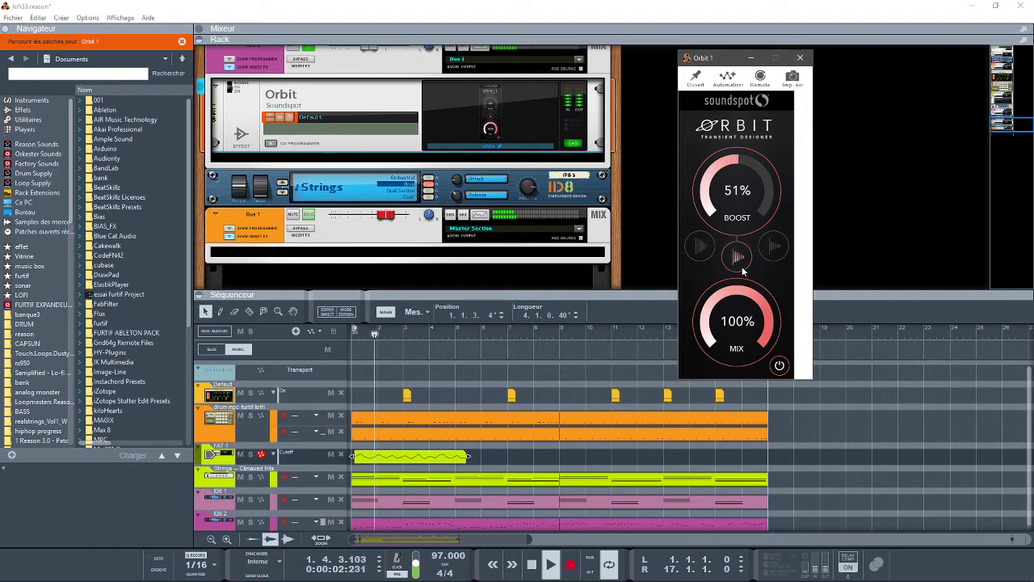
# Step: Select Orbit's right transient shape and compare Mix at 62% and 100%
pyautogui.click(775, 253)
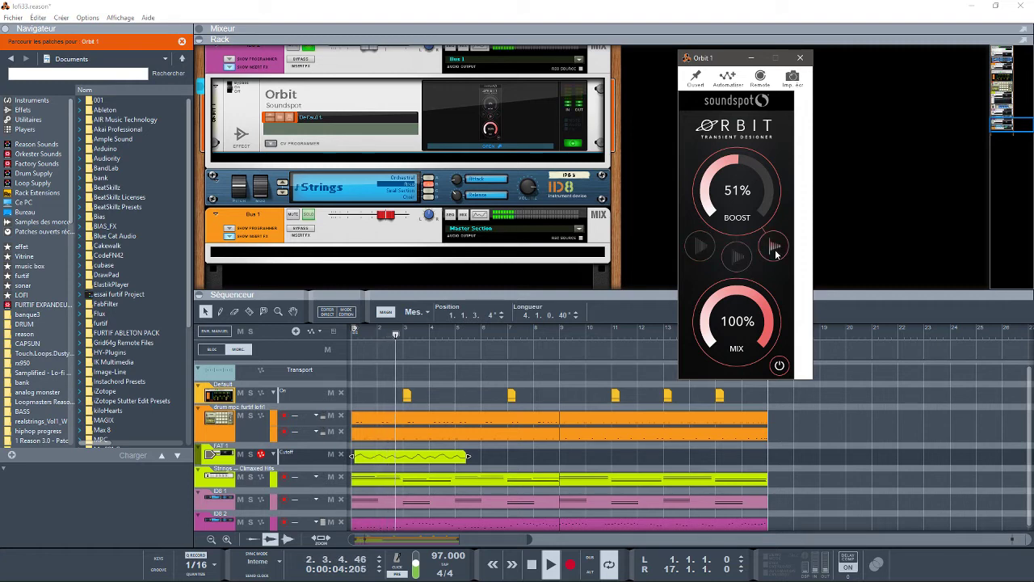
pyautogui.press('space')
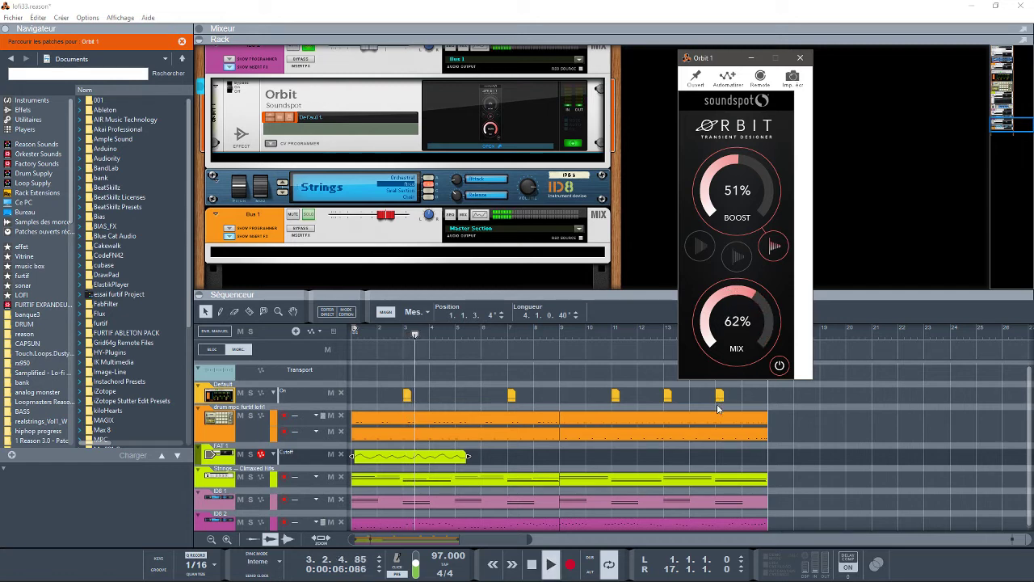
pyautogui.moveTo(719, 408); pyautogui.dragTo(719, 291)
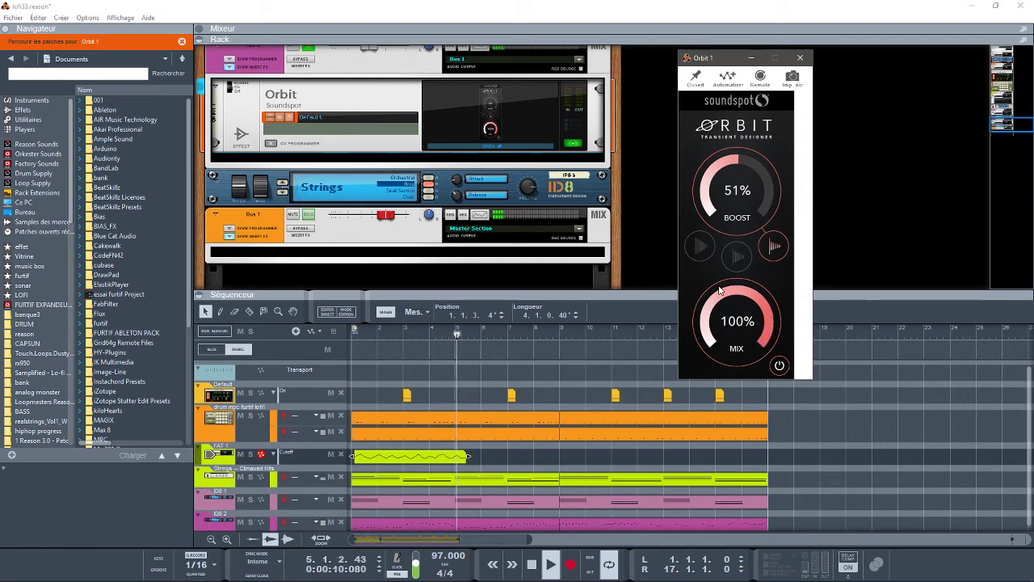
# Step: With Orbit's middle transient shape, raise Boost to 90% and then 100%, comparing against the bypassed effect
pyautogui.click(736, 255)
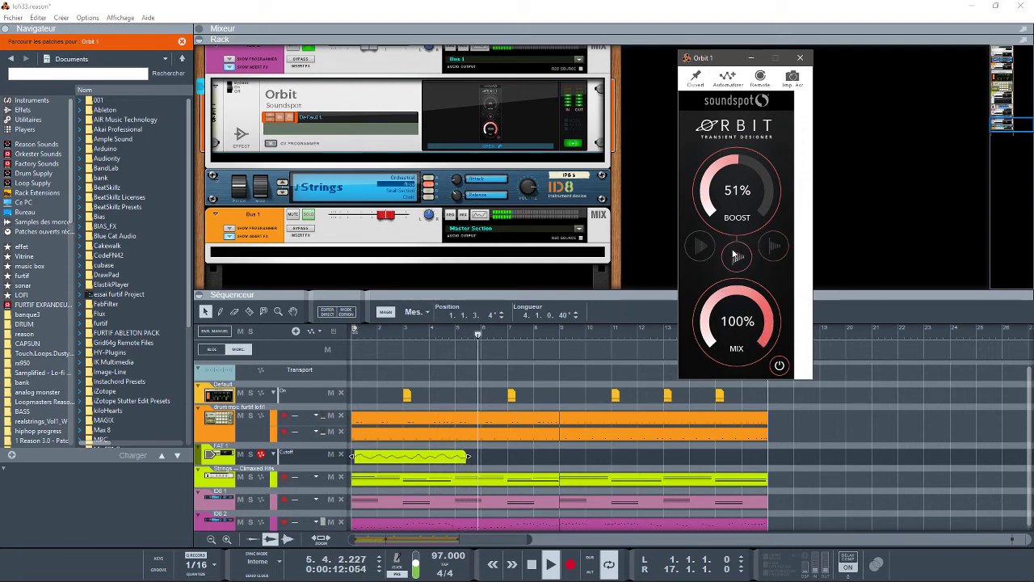
pyautogui.moveTo(726, 168); pyautogui.dragTo(740, 46)
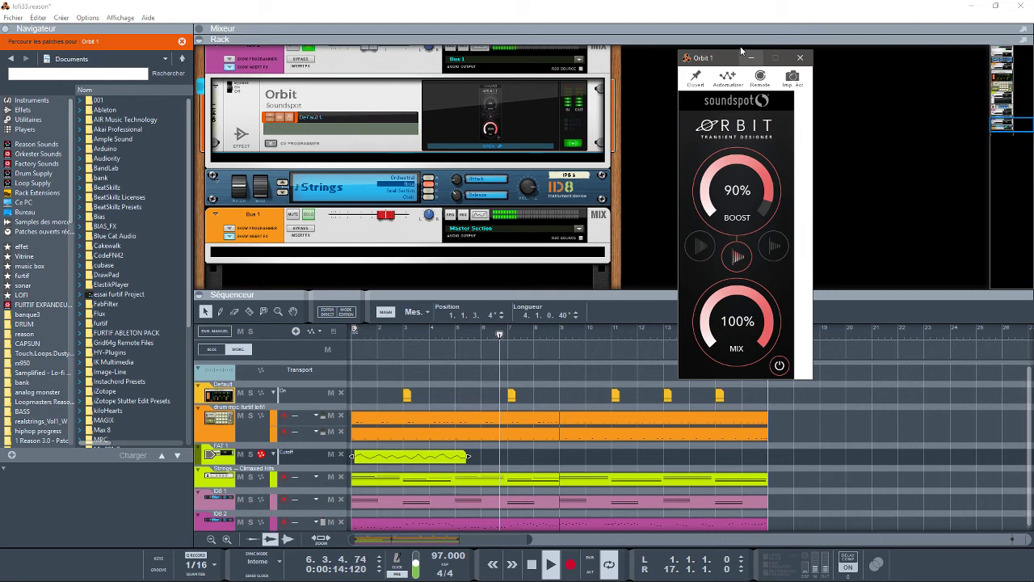
pyautogui.click(230, 85)
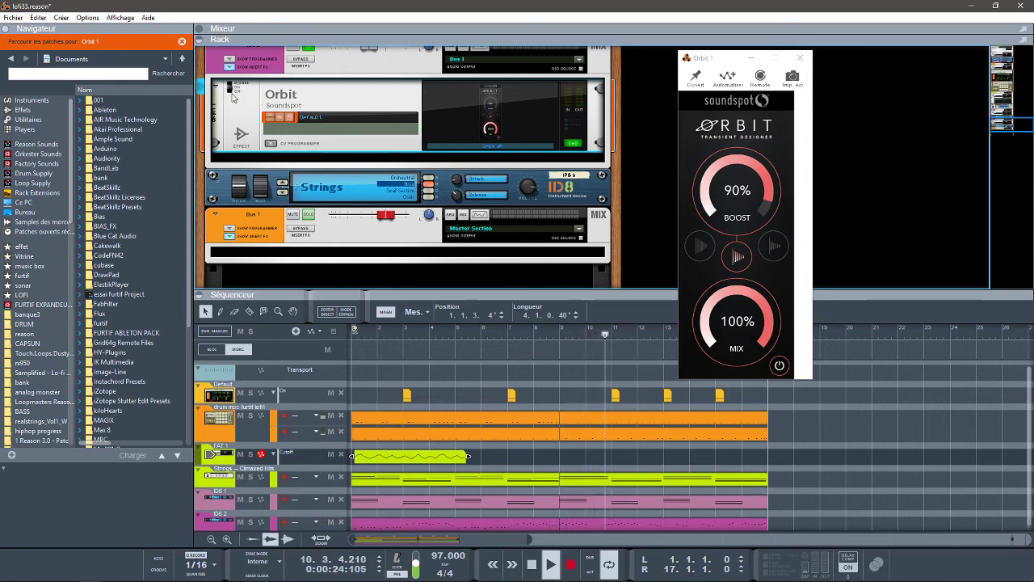
pyautogui.moveTo(745, 199); pyautogui.dragTo(766, 139)
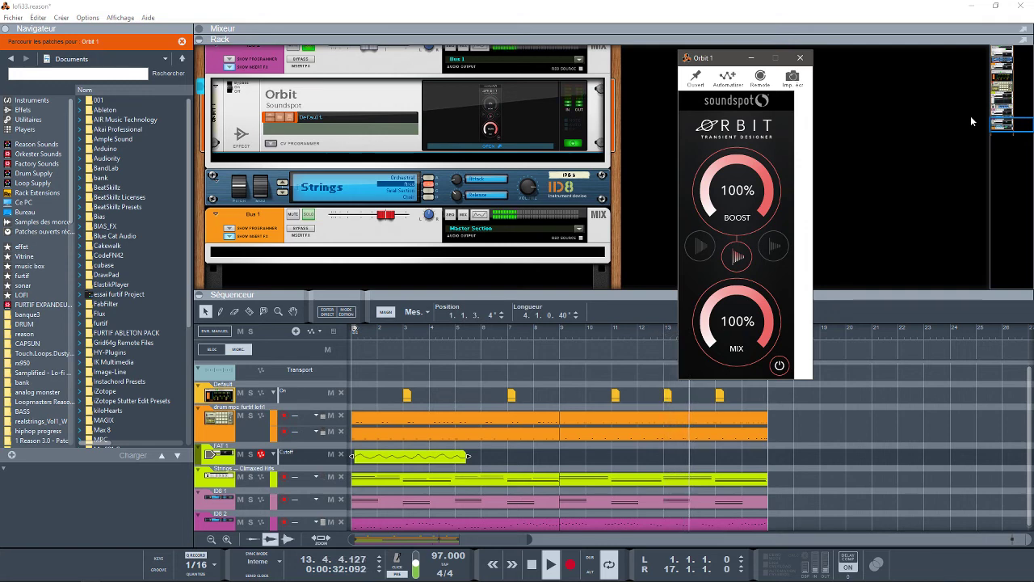
# Step: Audition Orbit's left and right transient shapes, set Boost to 56% and Mix to 48%, and stop playback
pyautogui.click(693, 251)
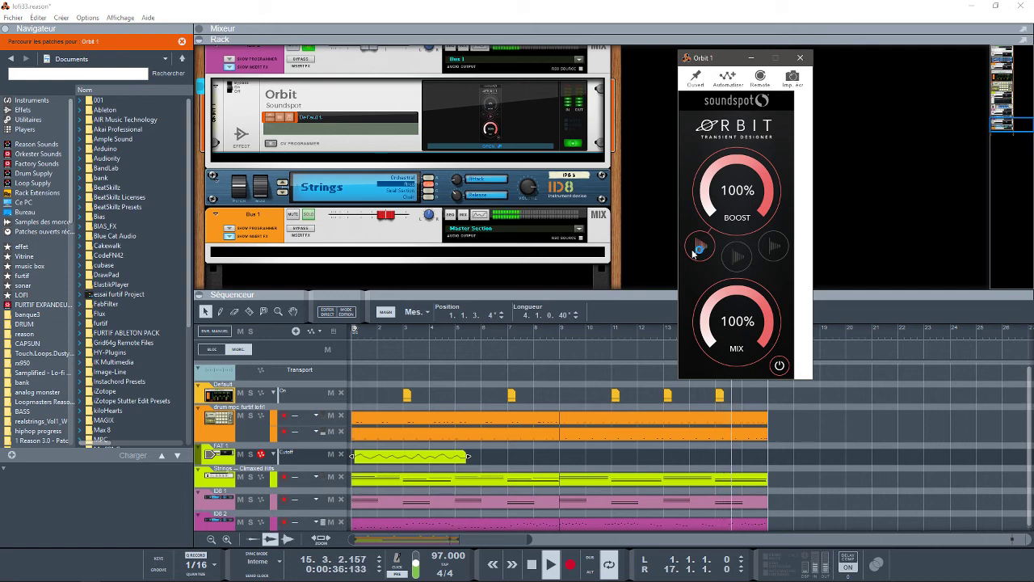
pyautogui.click(775, 248)
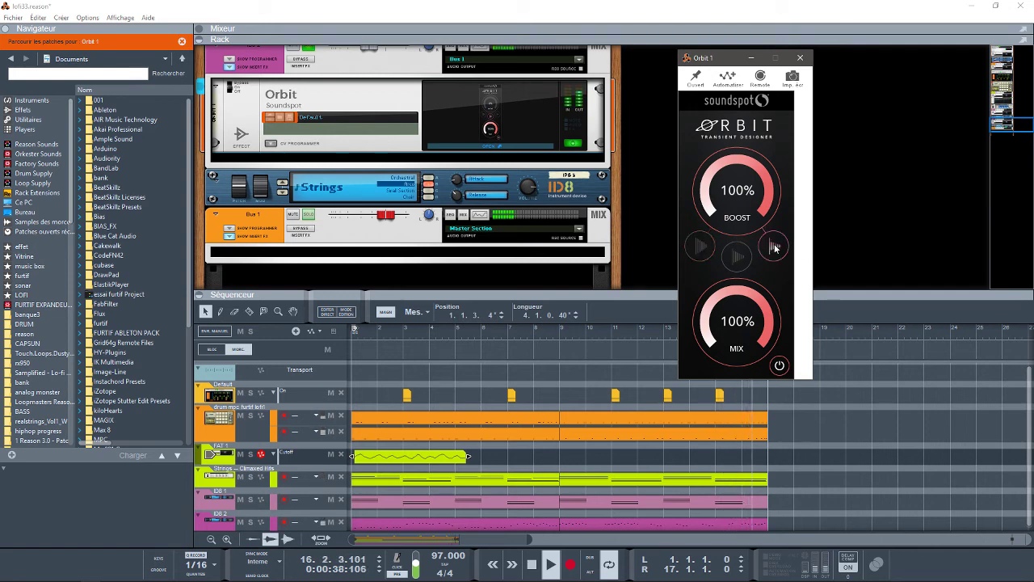
pyautogui.moveTo(734, 165); pyautogui.dragTo(711, 463)
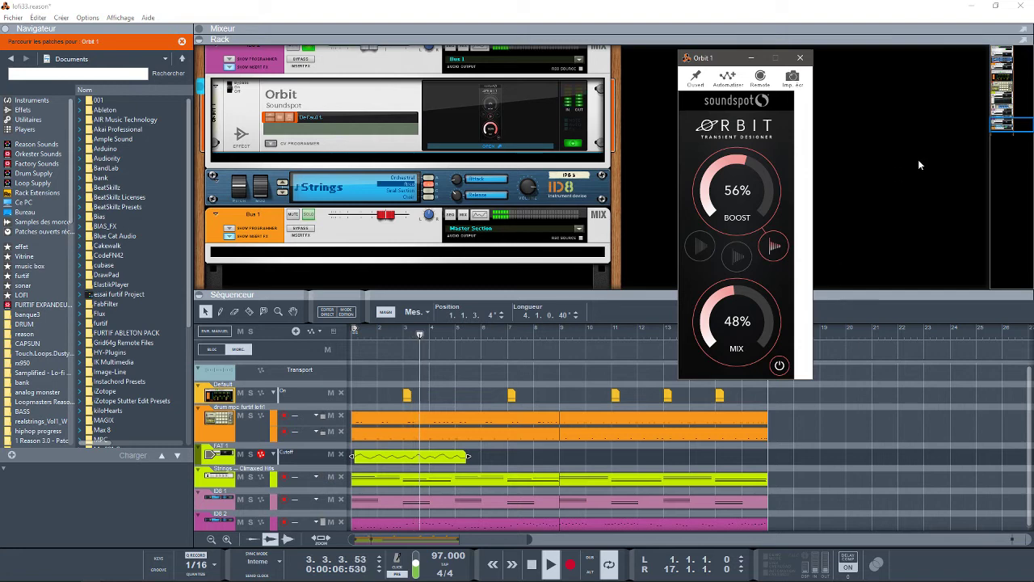
pyautogui.press('space')
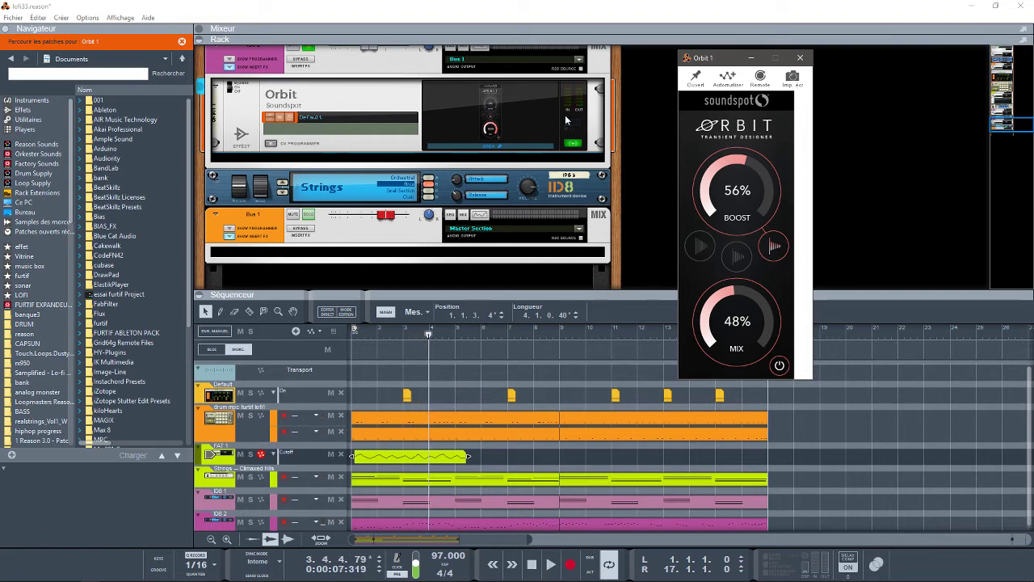
# Step: Replace Orbit on ID8 2 with the Soundspot MSW1 effect and play the song with its plugin window open
pyautogui.click(22, 110)
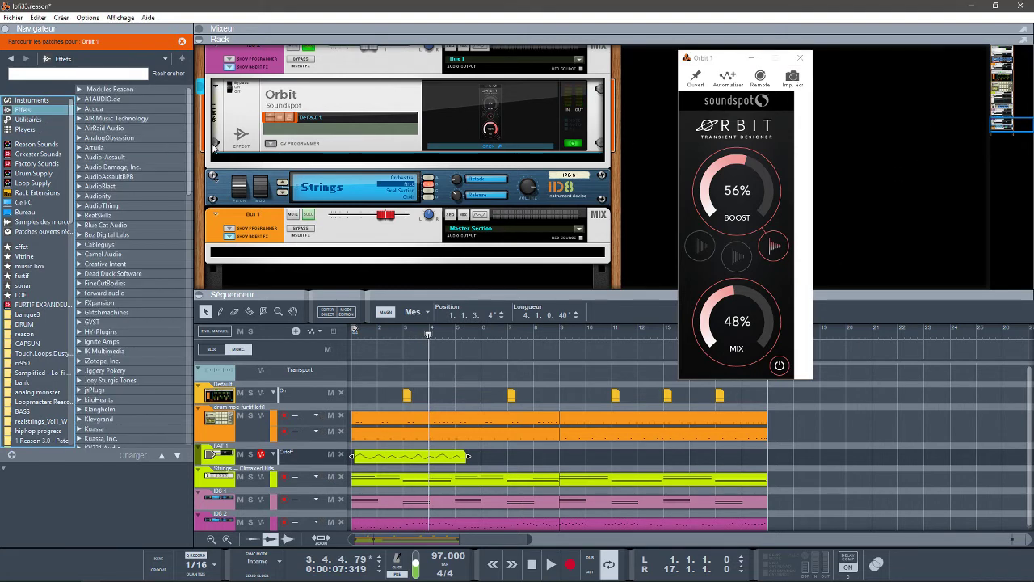
pyautogui.moveTo(190, 163); pyautogui.dragTo(377, 107)
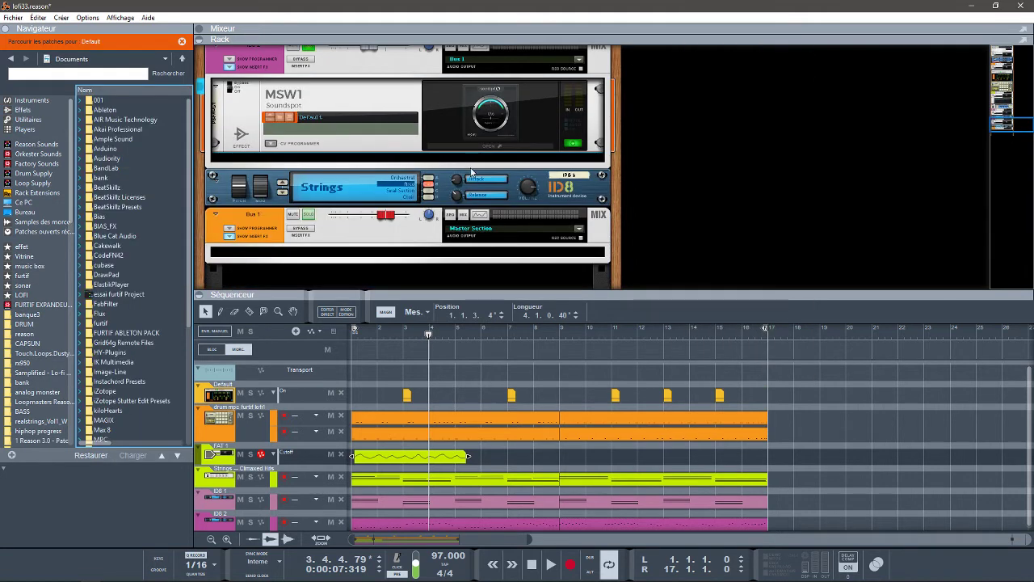
pyautogui.press('space')
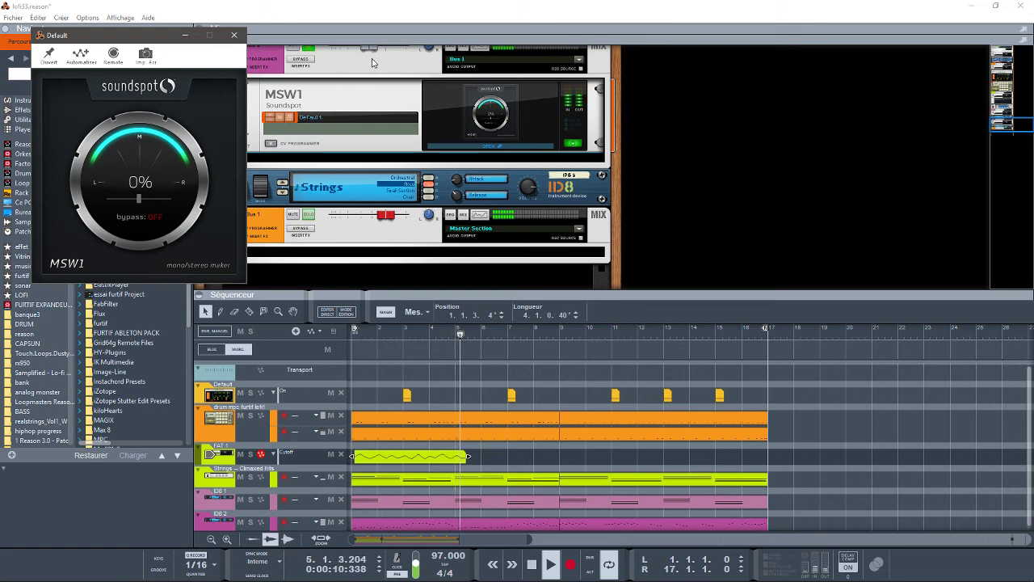
pyautogui.moveTo(143, 34); pyautogui.dragTo(809, 43)
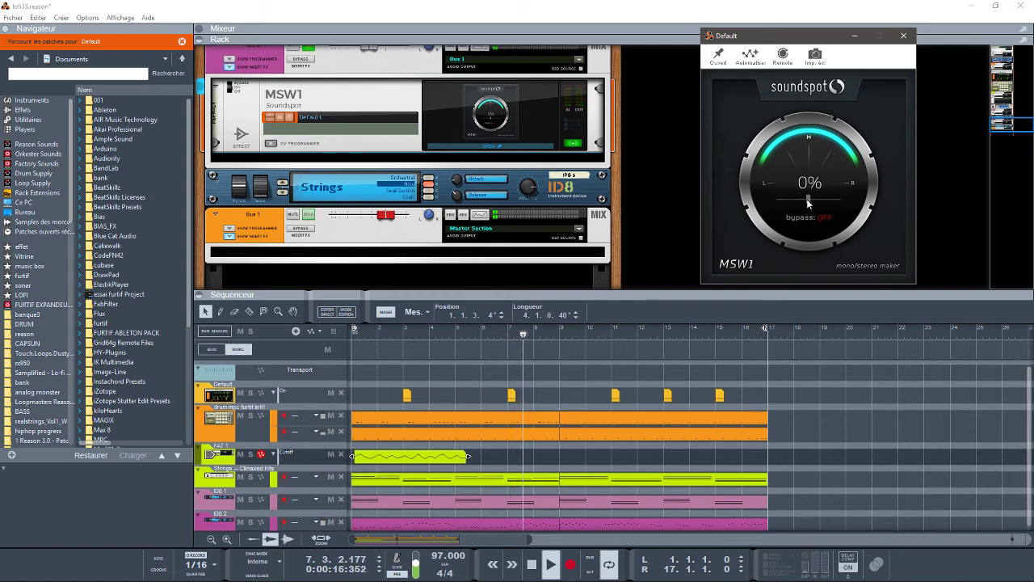
# Step: Compare MSW1's stereo width at -100% and 100%, and close the plugin window
pyautogui.moveTo(848, 200); pyautogui.dragTo(755, 207)
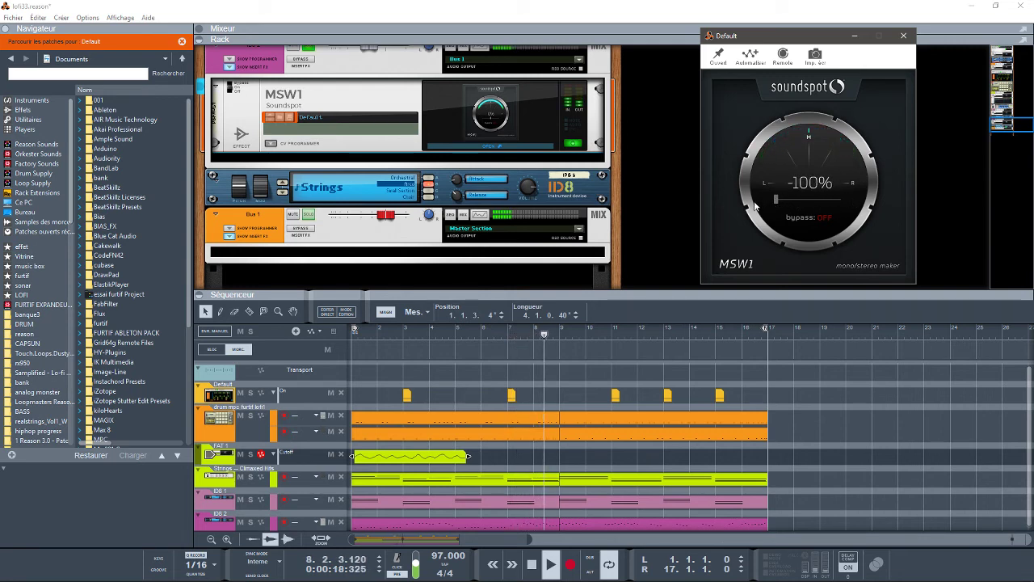
pyautogui.moveTo(755, 207); pyautogui.dragTo(872, 213)
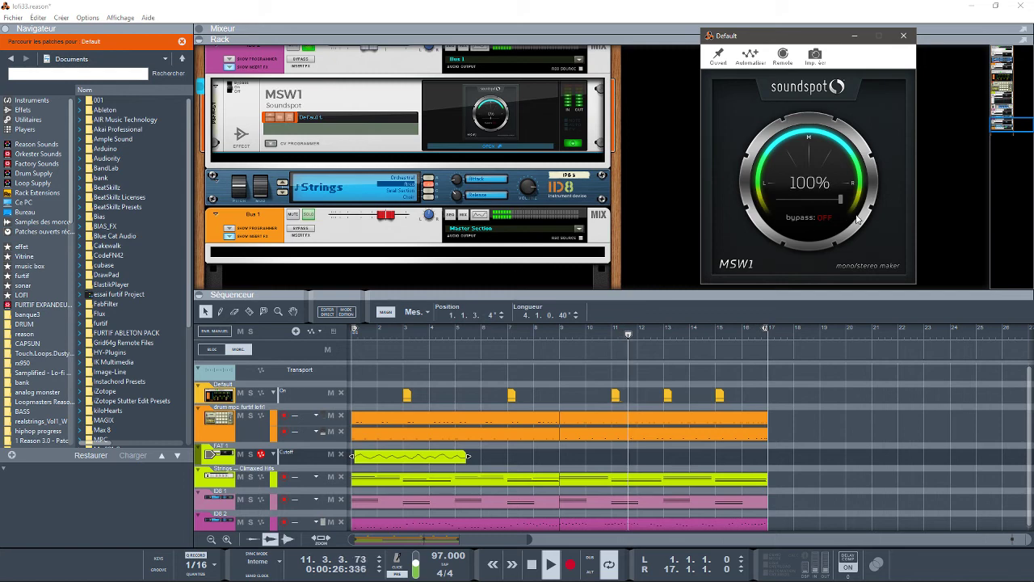
pyautogui.click(903, 36)
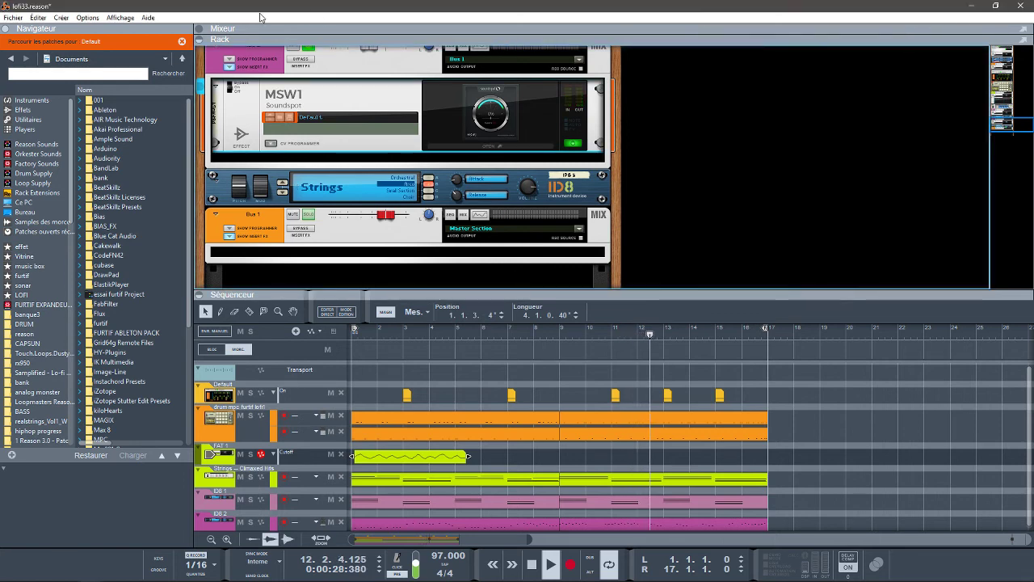
# Step: Show the mixer and try the pan and width controls of the ID8 2 channel
pyautogui.click(202, 29)
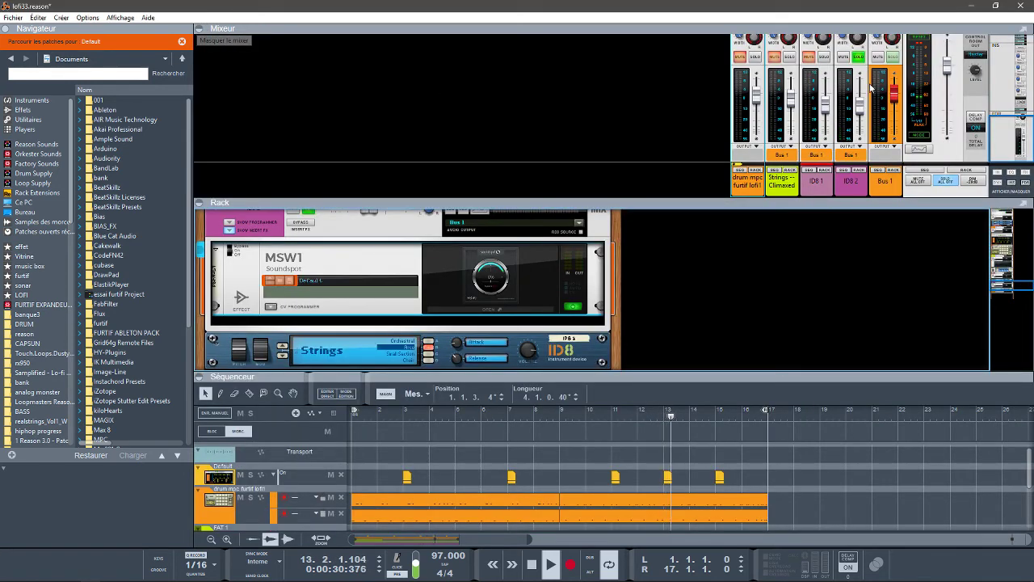
pyautogui.moveTo(1013, 126); pyautogui.dragTo(1012, 115)
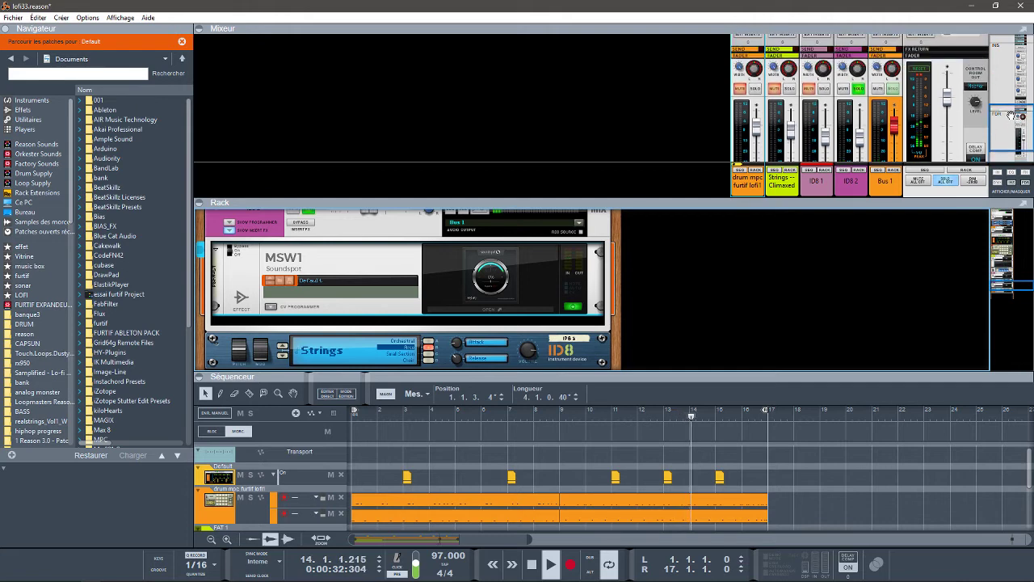
pyautogui.click(859, 71)
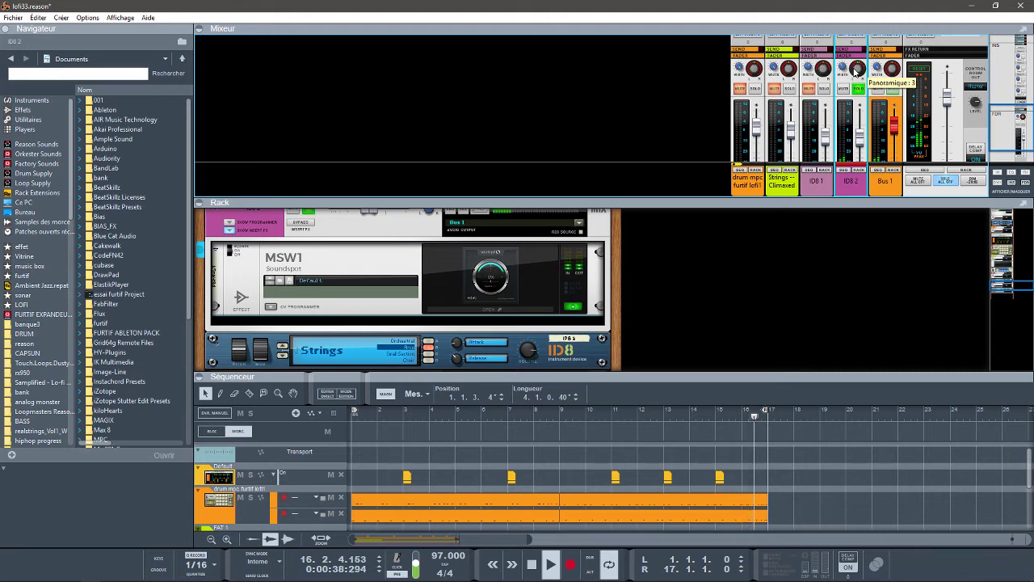
pyautogui.moveTo(841, 68)
pyautogui.mouseDown()
pyautogui.moveTo(841, 98)
pyautogui.moveTo(838, 40)
pyautogui.moveTo(839, 71)
pyautogui.mouseUp()
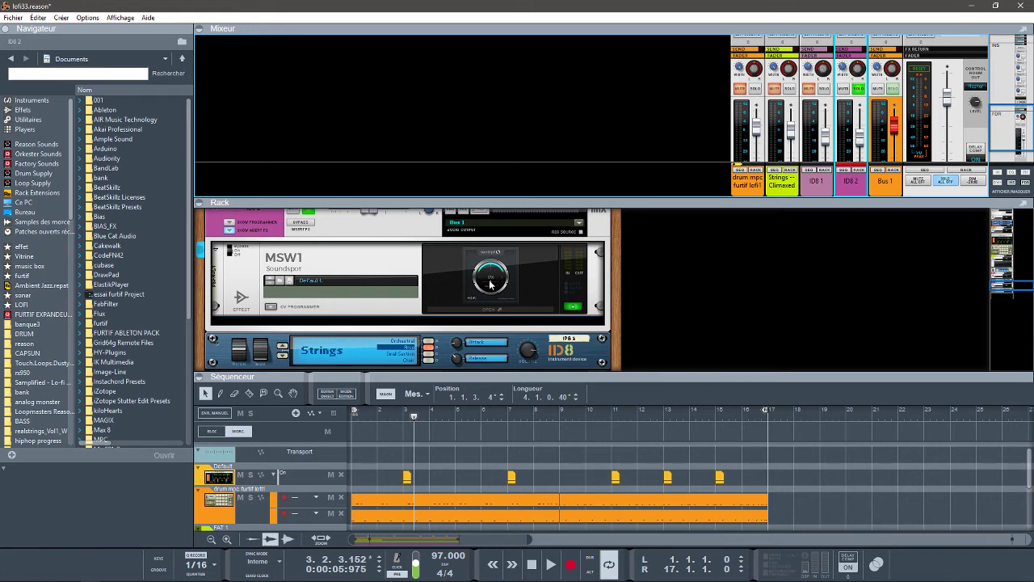
# Step: Reopen MSW1, set its stereo width to 47%, and close the plugin window
pyautogui.click(490, 308)
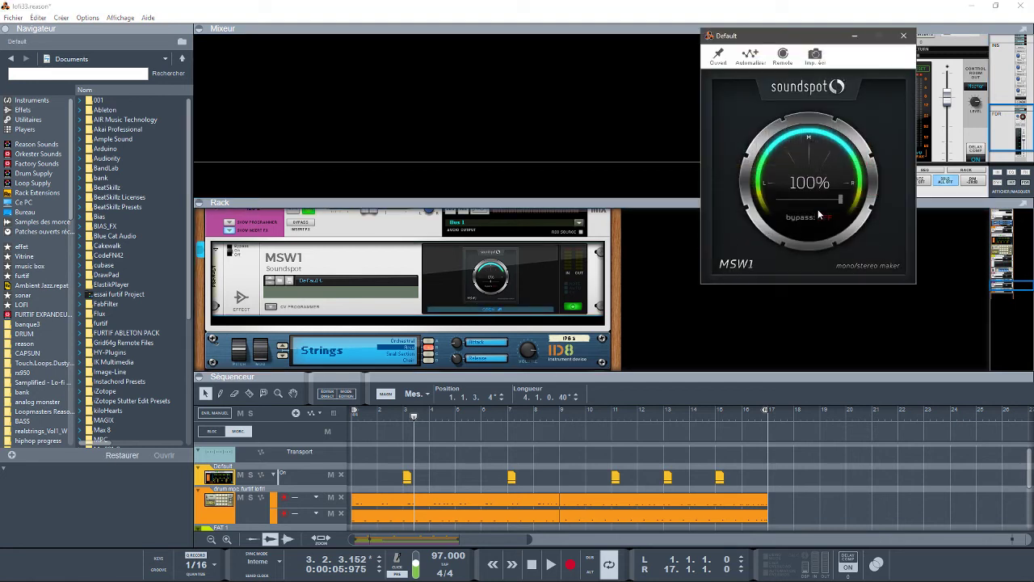
pyautogui.moveTo(839, 202)
pyautogui.mouseDown()
pyautogui.moveTo(768, 202)
pyautogui.moveTo(824, 195)
pyautogui.mouseUp()
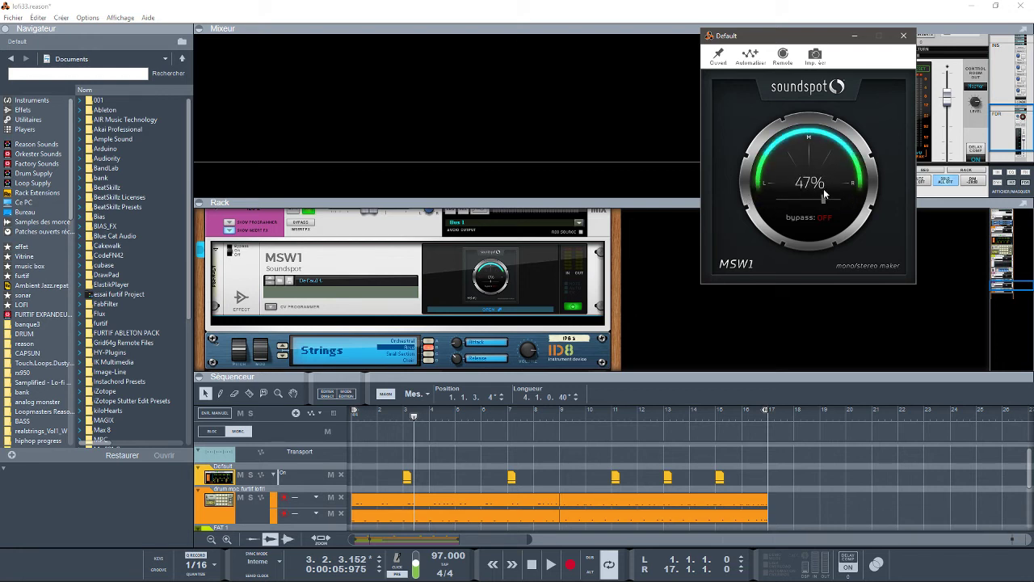
pyautogui.click(903, 36)
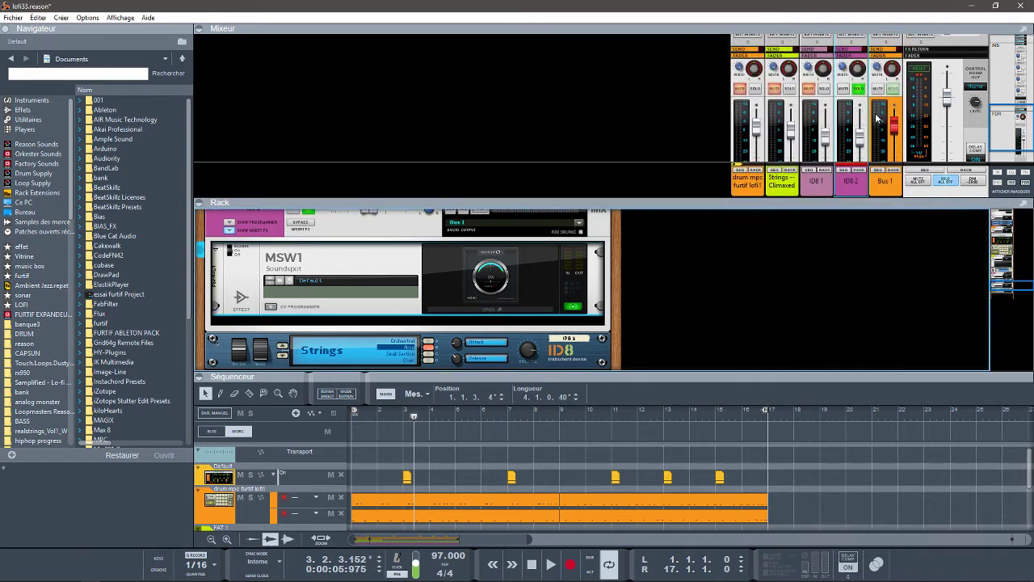
# Step: Toggle the ID8 2 channel's solo and delete the MSW1 effect from its inserts
pyautogui.click(858, 89)
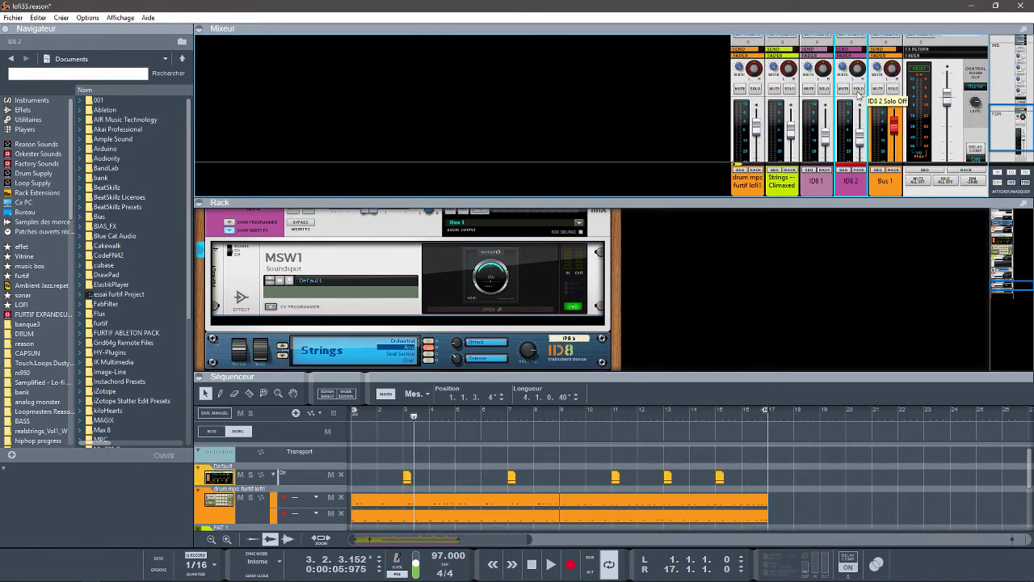
pyautogui.click(369, 265)
pyautogui.press('Delete')
pyautogui.press('Return')
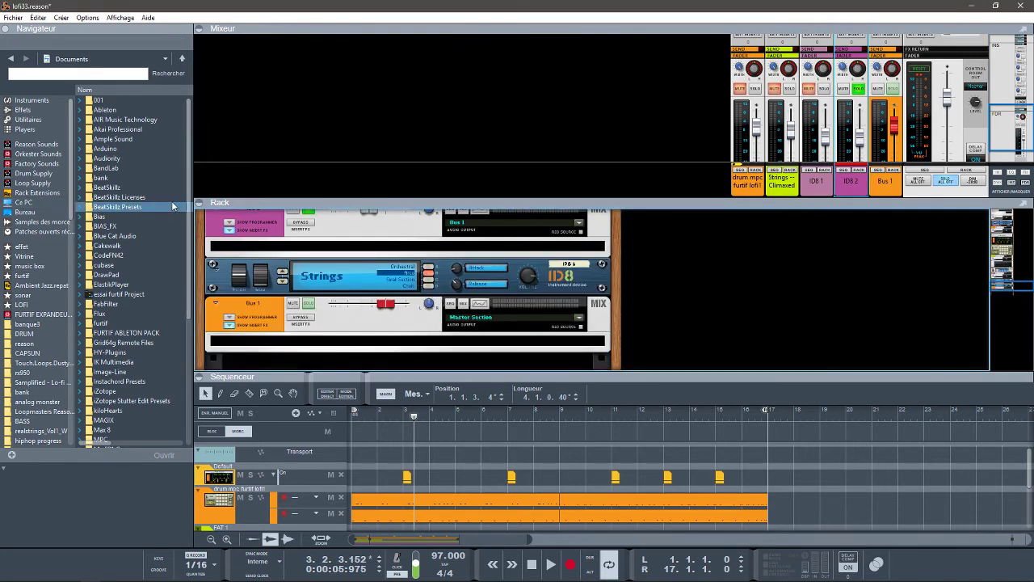
# Step: Add the Soundspot Propane effect as an insert on the ID8 2 channel
pyautogui.click(190, 175)
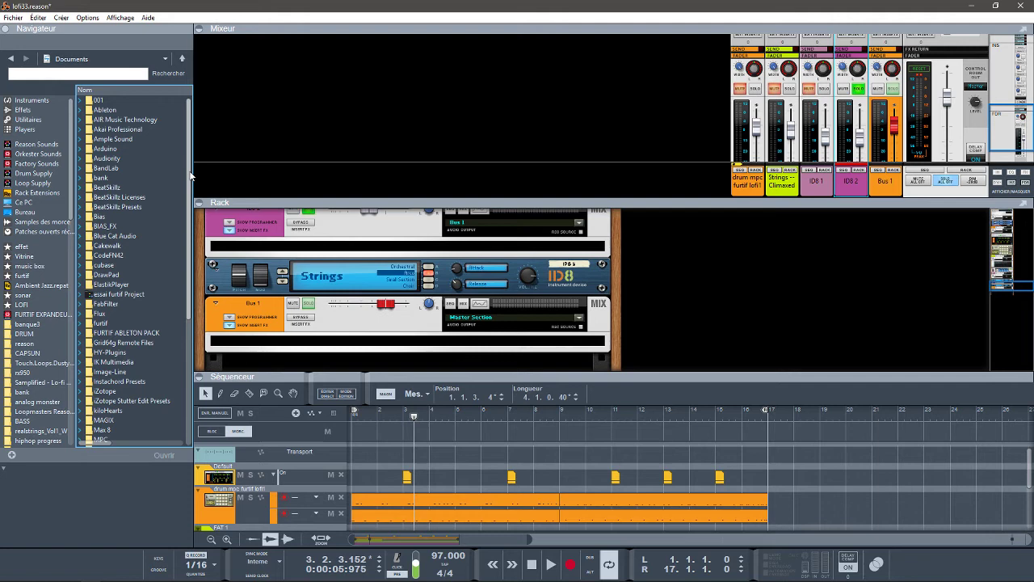
pyautogui.click(29, 110)
pyautogui.moveTo(190, 140); pyautogui.dragTo(189, 357)
pyautogui.moveTo(108, 327)
pyautogui.mouseDown()
pyautogui.moveTo(372, 301)
pyautogui.moveTo(368, 251)
pyautogui.moveTo(378, 251)
pyautogui.mouseUp()
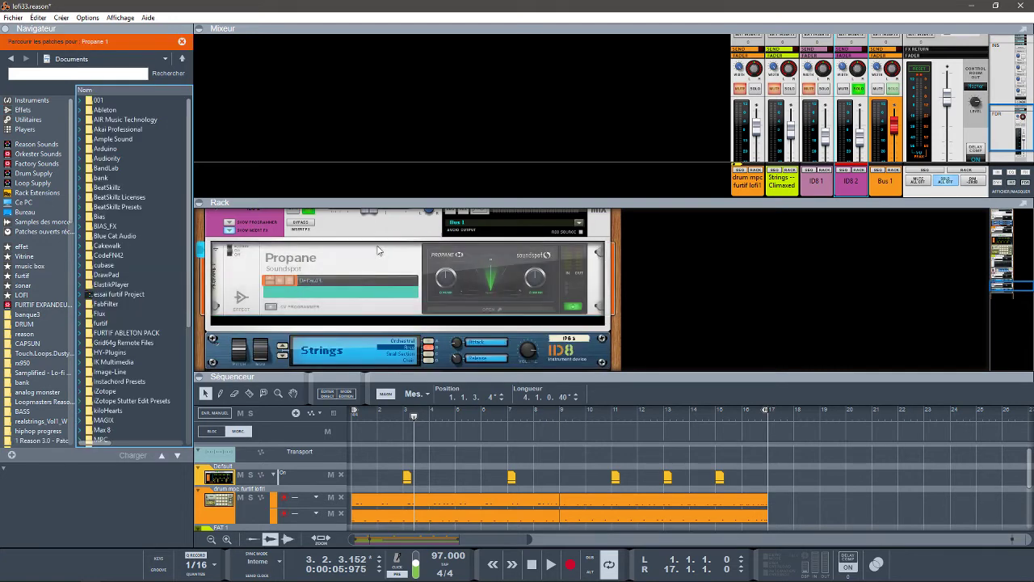
# Step: Open the Propane editor during playback and turn its Mid Pan fully right
pyautogui.press('space')
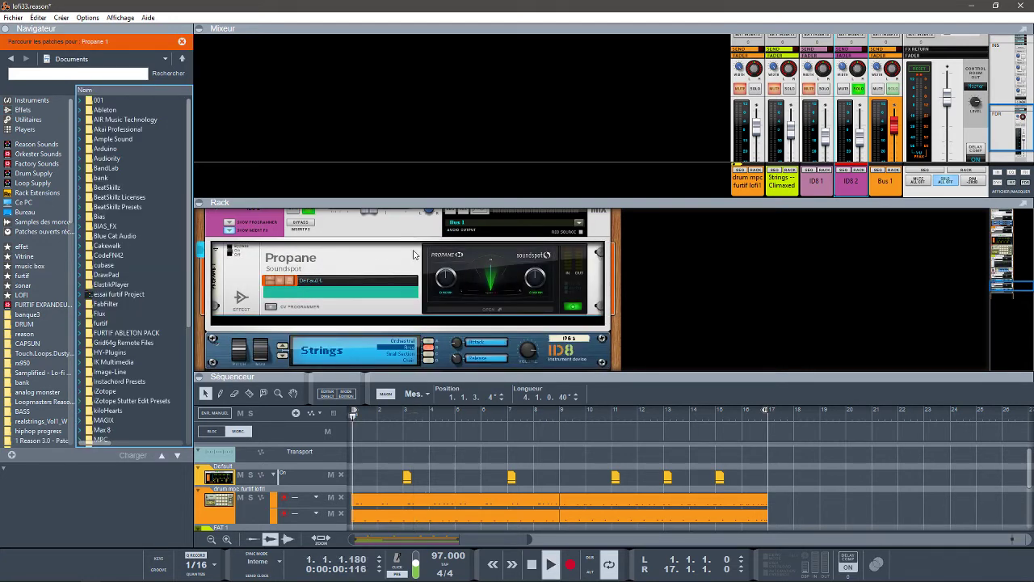
pyautogui.click(525, 309)
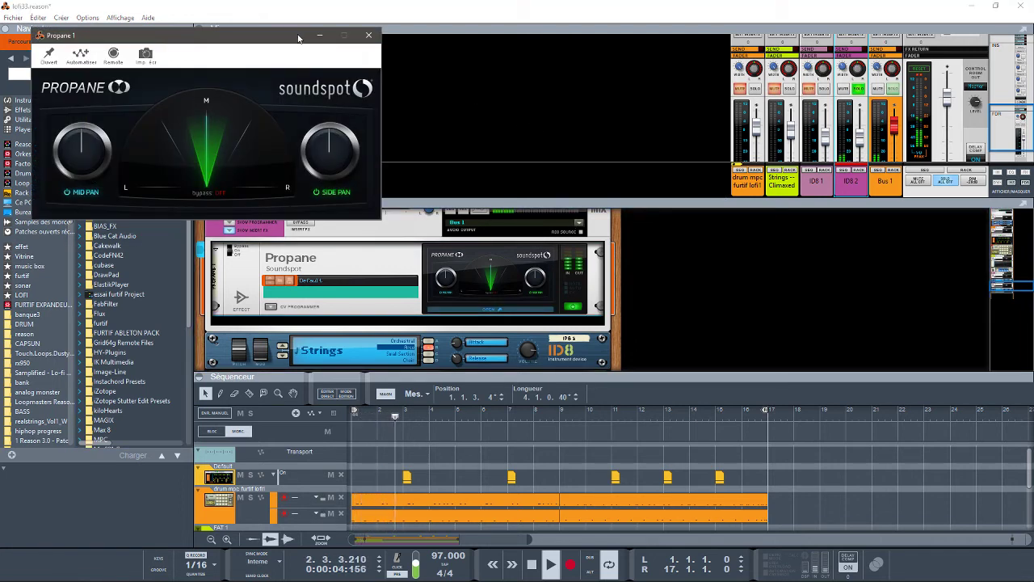
pyautogui.moveTo(248, 42); pyautogui.dragTo(858, 189)
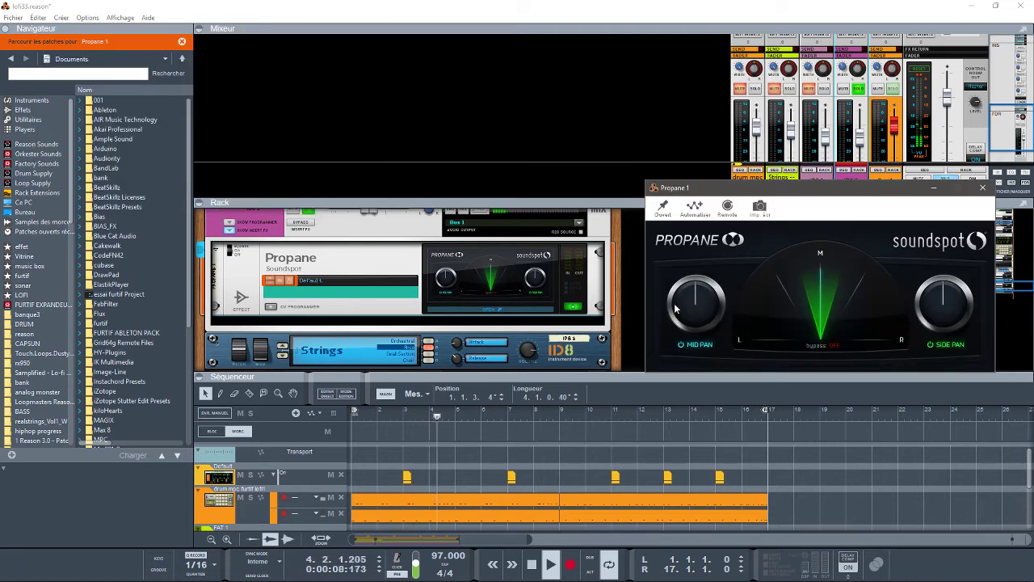
pyautogui.moveTo(698, 320); pyautogui.dragTo(729, 150)
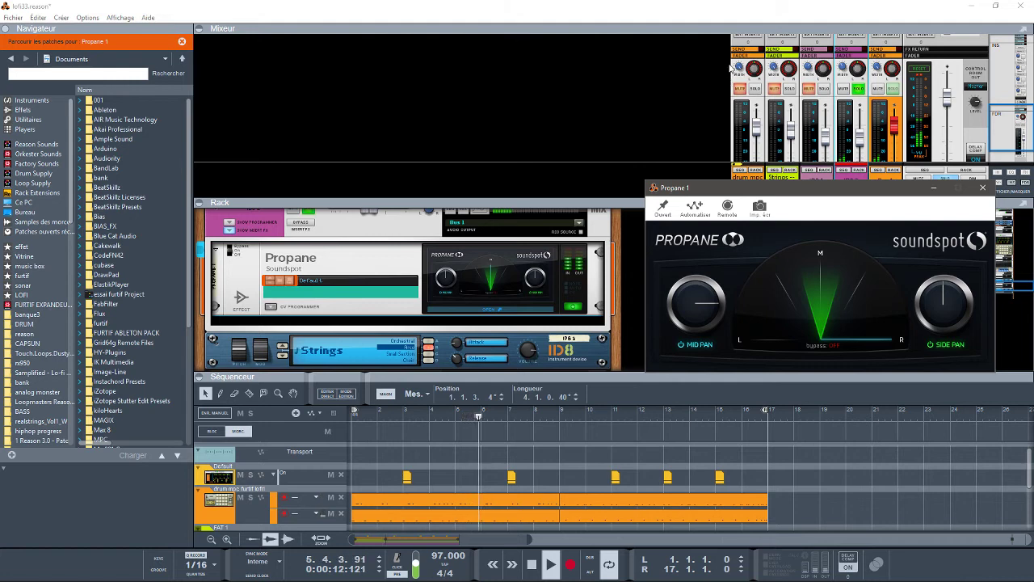
# Step: Collapse the mixer to enlarge the rack and show the ID8 2 channel with its Propane insert
pyautogui.moveTo(1005, 112); pyautogui.dragTo(1005, 122)
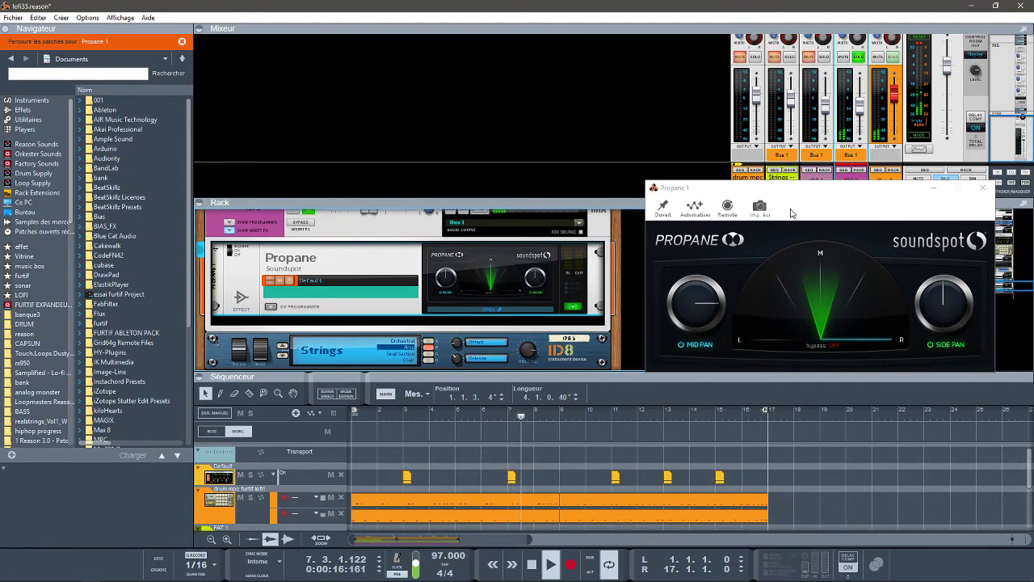
pyautogui.moveTo(563, 206); pyautogui.dragTo(563, 119)
pyautogui.click(199, 29)
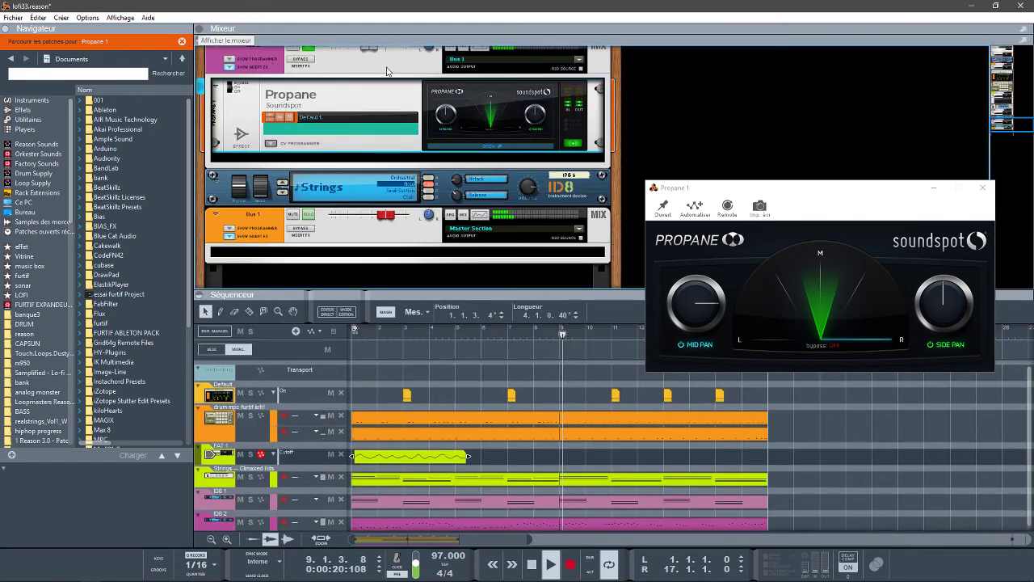
pyautogui.moveTo(1008, 126); pyautogui.dragTo(1008, 115)
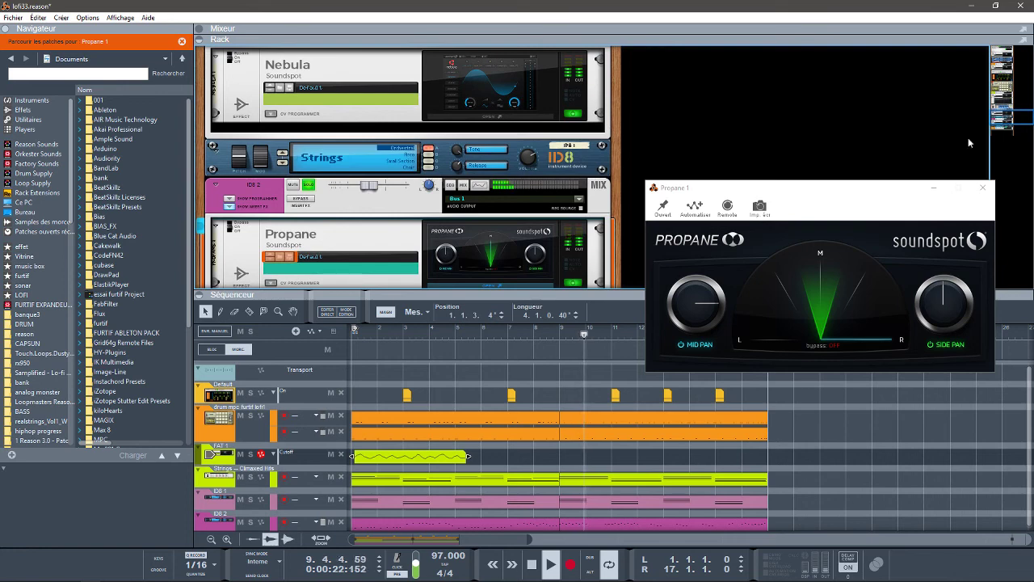
# Step: Return Propane's Mid Pan to about centre, then sweep Side Pan fully right, fully left and back to centre
pyautogui.moveTo(703, 312); pyautogui.dragTo(680, 457)
pyautogui.moveTo(934, 302); pyautogui.dragTo(919, 135)
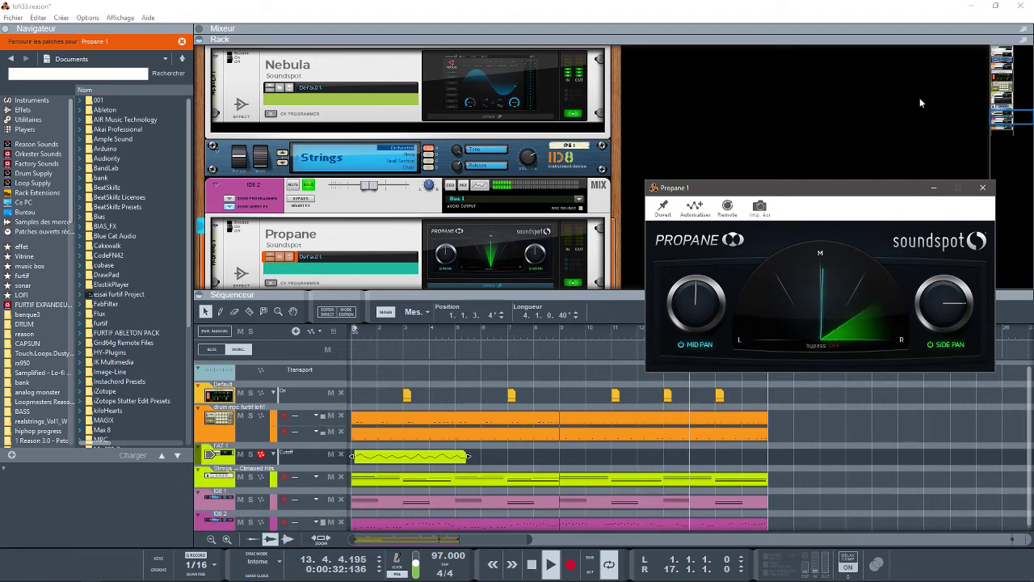
pyautogui.moveTo(919, 99); pyautogui.dragTo(933, 455)
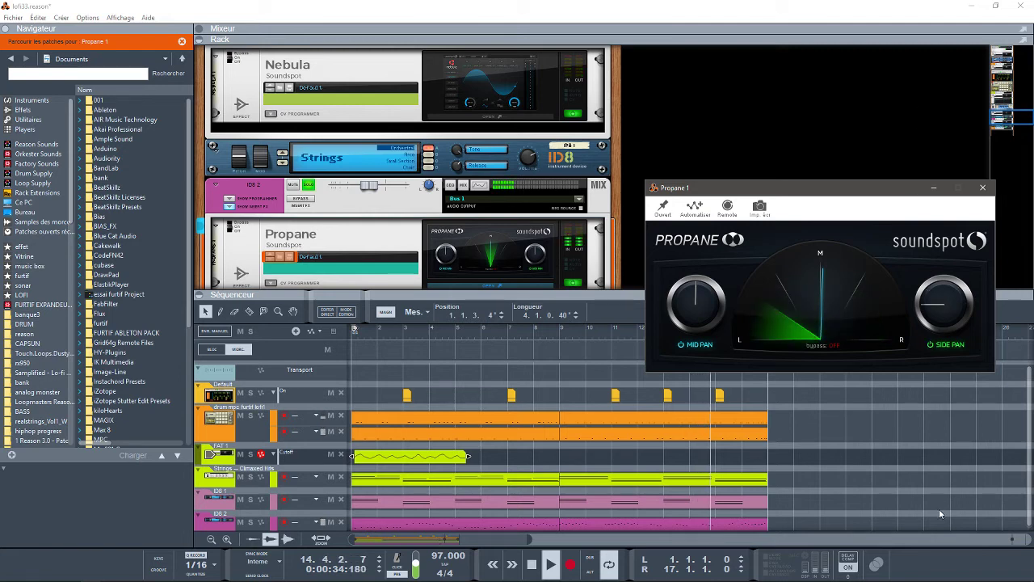
pyautogui.moveTo(937, 318); pyautogui.dragTo(916, 166)
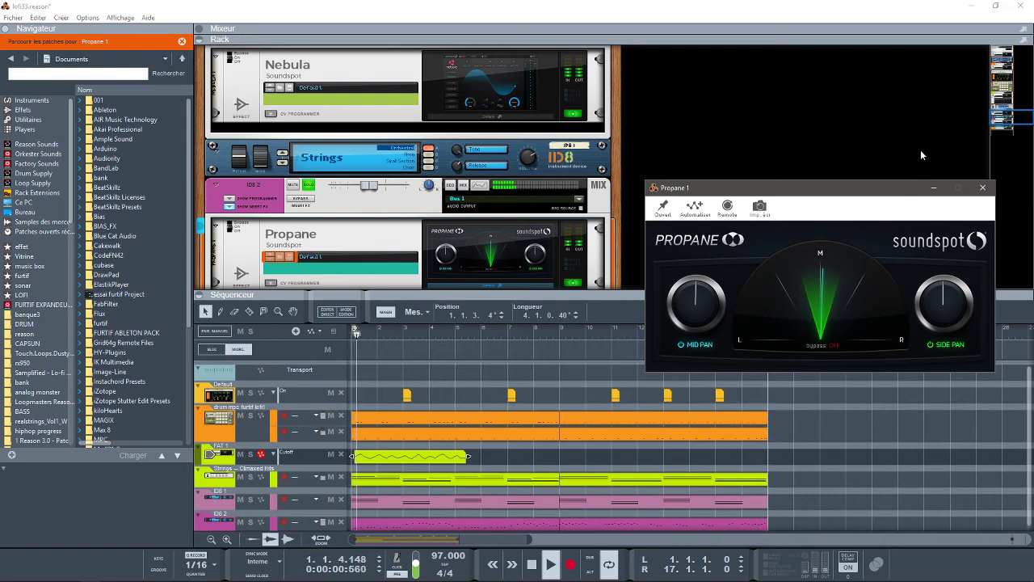
# Step: Switch off Propane's Mid Pan, try Side Pan alone around the centre, and switch Side Pan off too
pyautogui.click(697, 345)
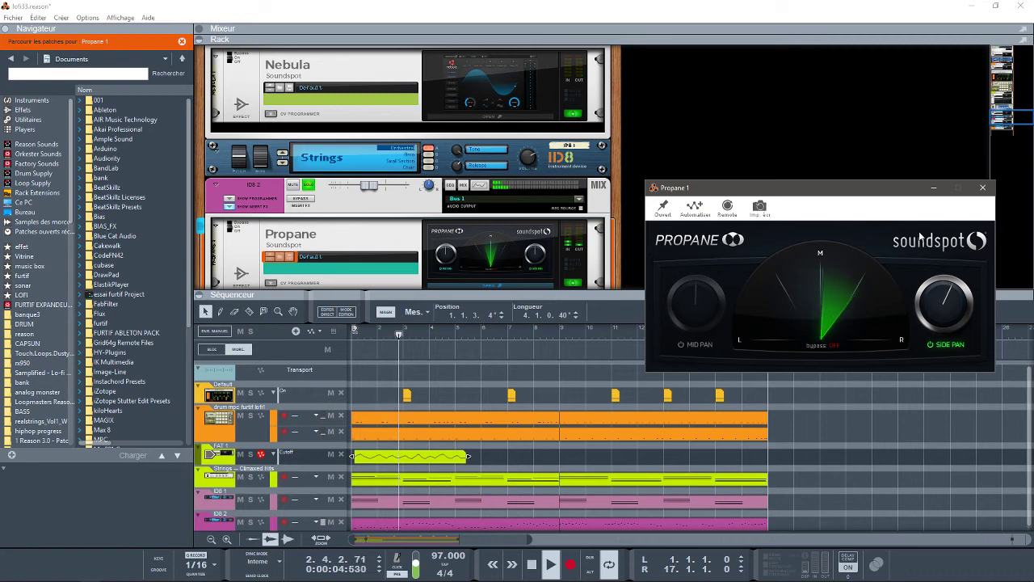
pyautogui.moveTo(919, 309); pyautogui.dragTo(873, 334)
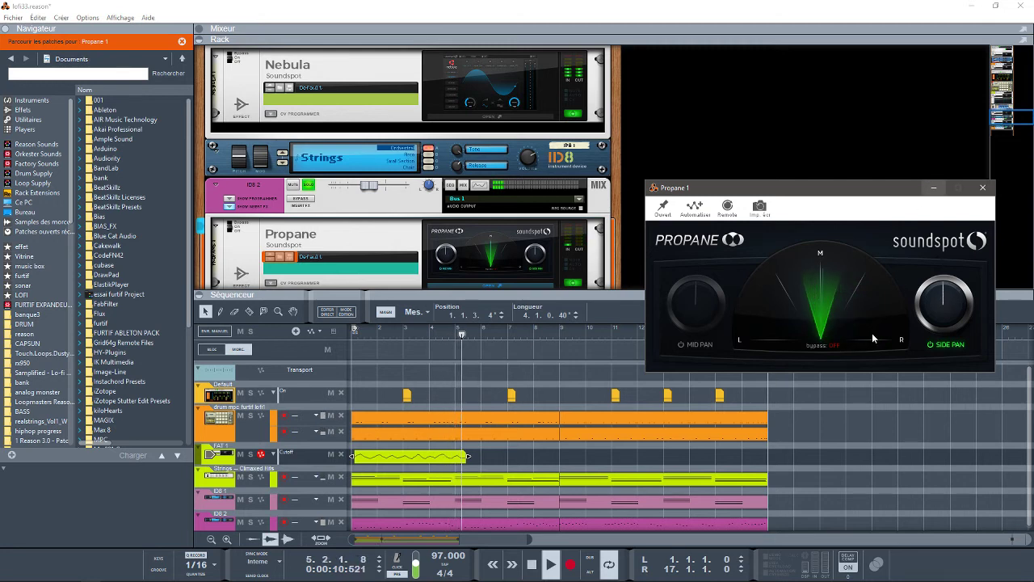
pyautogui.click(930, 345)
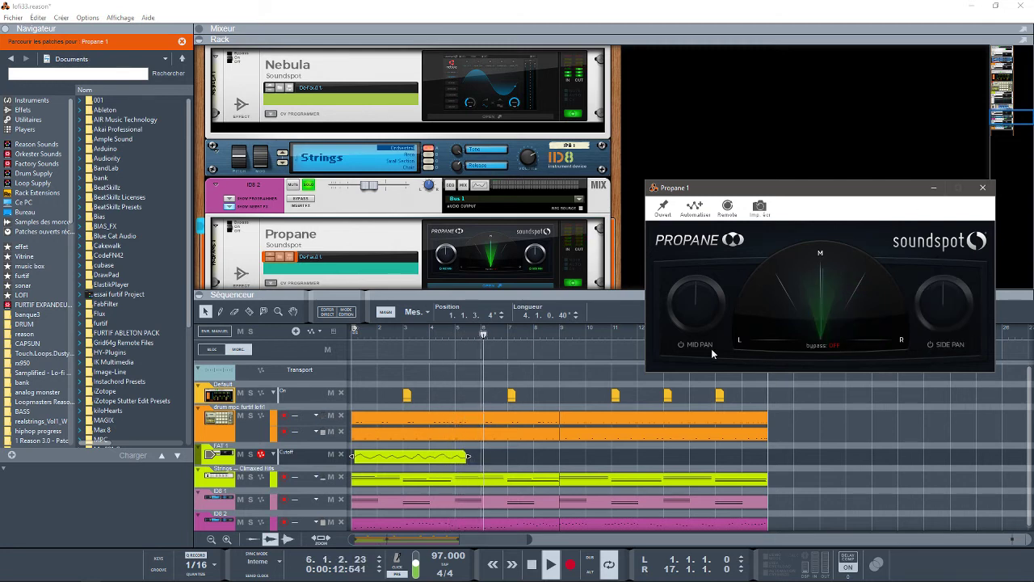
# Step: Re-enable Propane's Mid Pan with Side Pan off and sweep it fully right and back to about centre
pyautogui.click(682, 343)
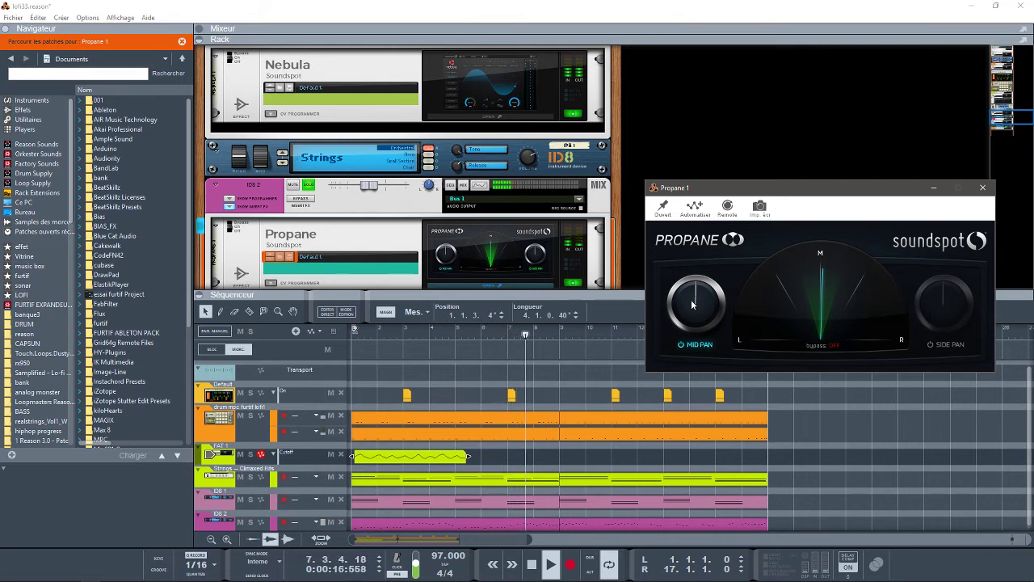
pyautogui.moveTo(692, 303); pyautogui.dragTo(654, 159)
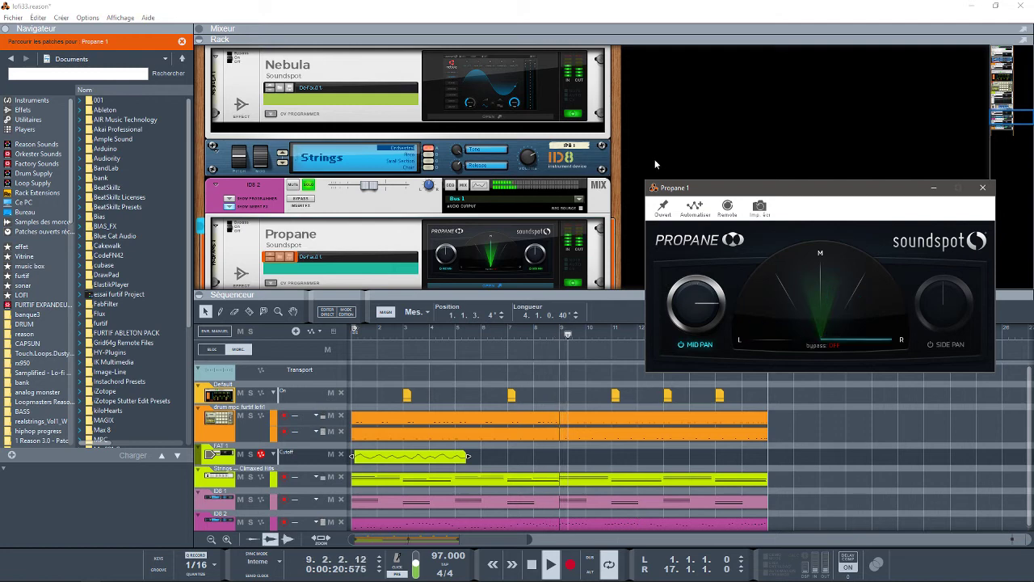
pyautogui.moveTo(662, 77); pyautogui.dragTo(657, 246)
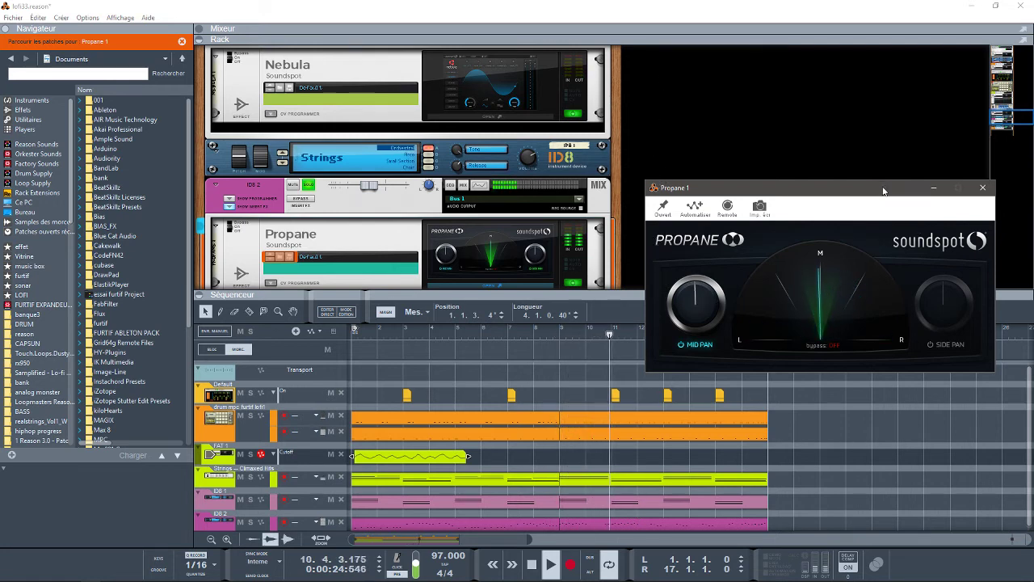
pyautogui.moveTo(884, 194); pyautogui.dragTo(868, 55)
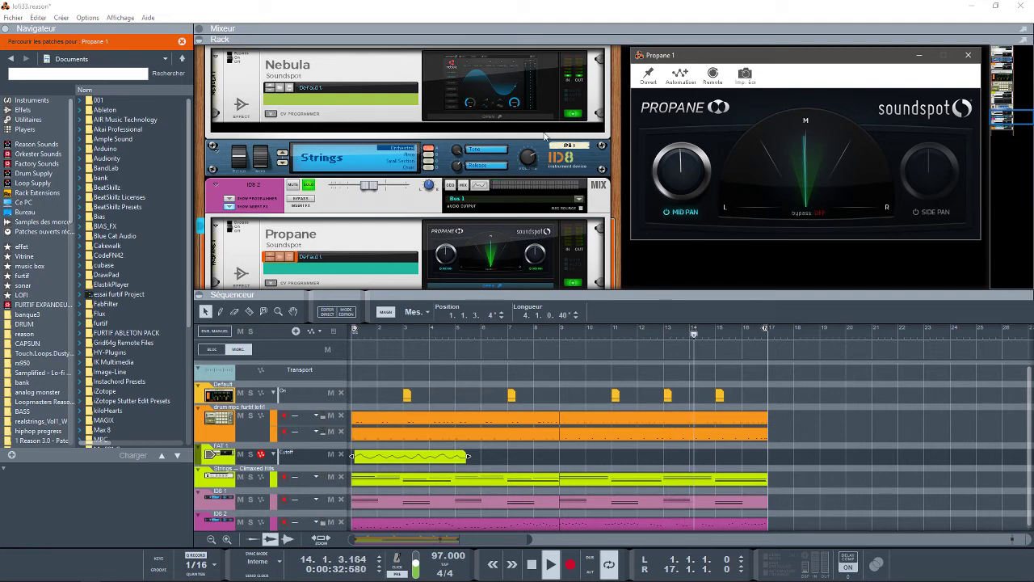
# Step: Browse the effects to the Soundspot devices and select Renegade
pyautogui.scroll(-3, 177, 143)
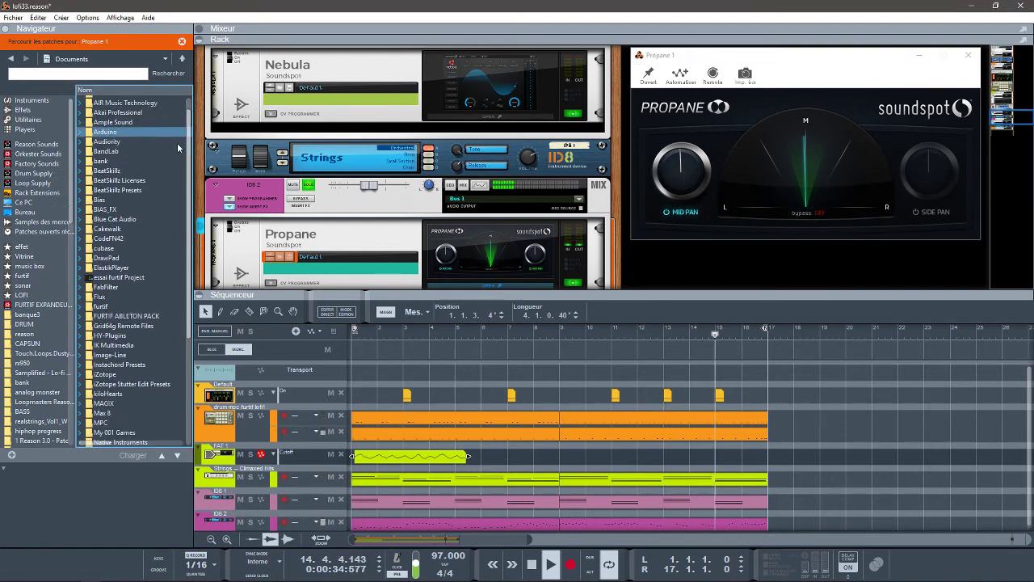
pyautogui.click(22, 110)
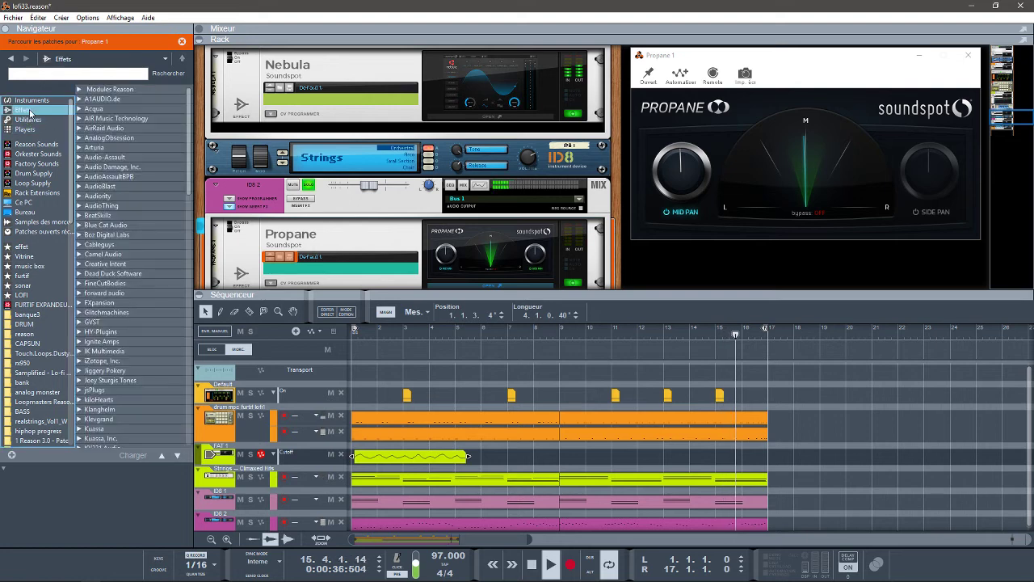
pyautogui.moveTo(189, 131); pyautogui.dragTo(171, 249)
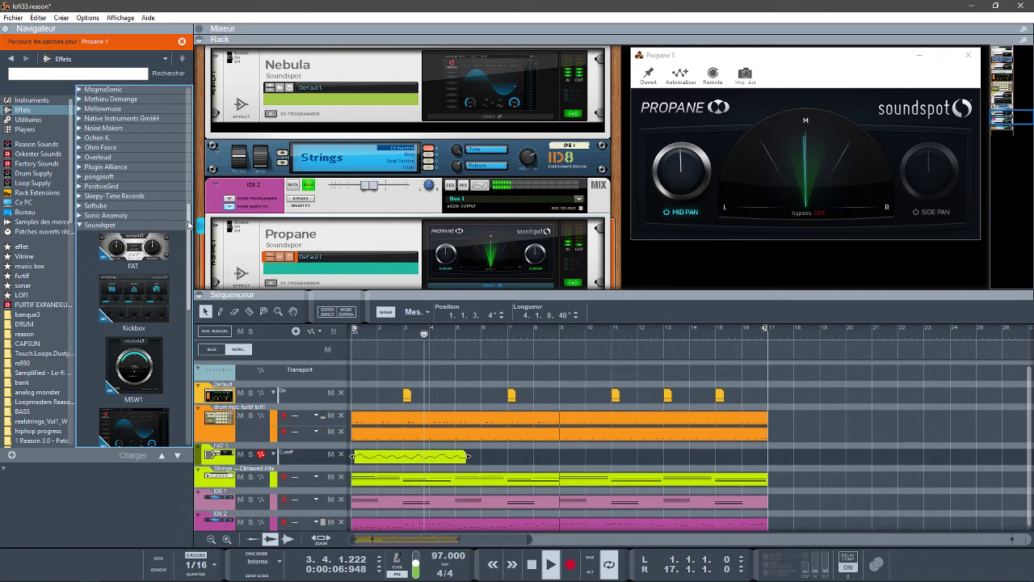
pyautogui.scroll(-5, 130, 323)
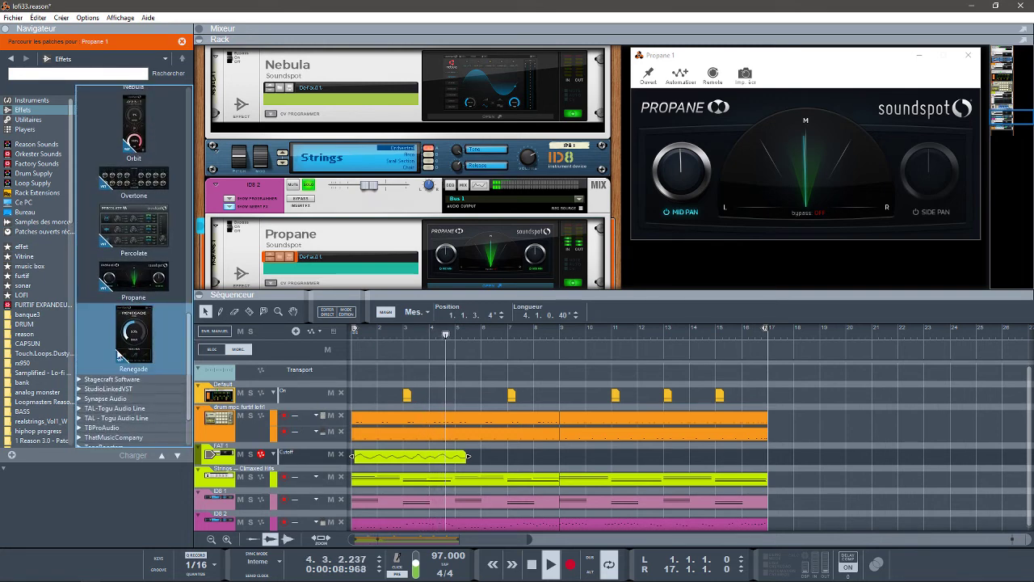
pyautogui.click(119, 355)
# Step: Stop playback, close the Propane editor, and delete Propane from the ID8 2 channel's inserts
pyautogui.press('space')
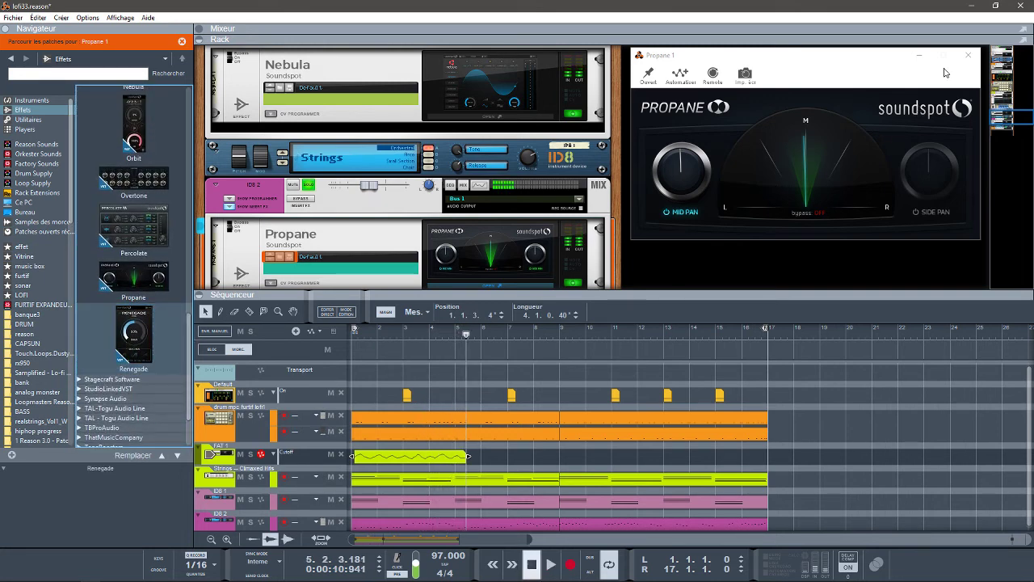
pyautogui.click(968, 55)
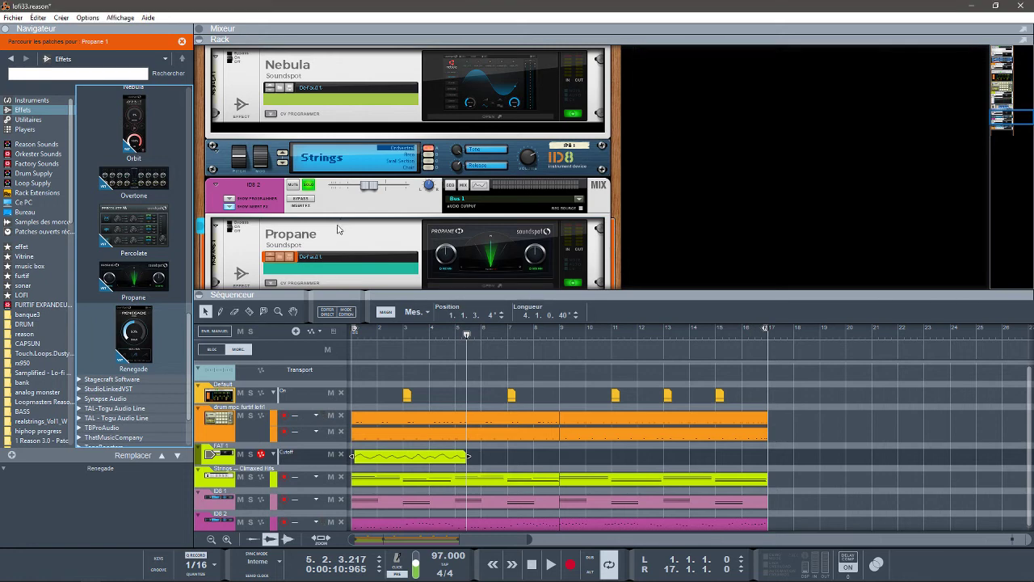
pyautogui.click(354, 232)
pyautogui.press('Delete')
pyautogui.press('Return')
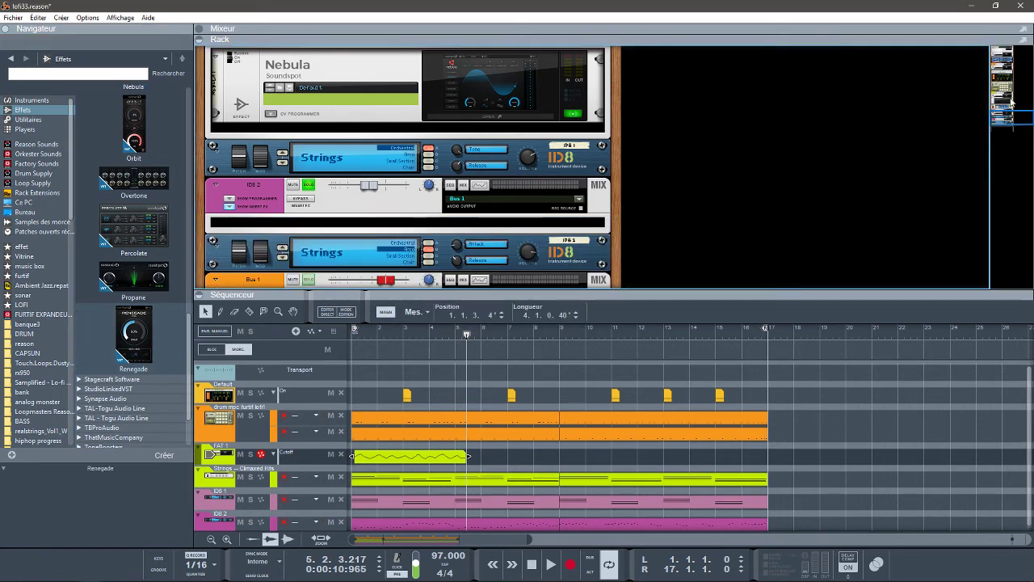
# Step: Solo the Strings -- Climaxed Hits channel in the rack and play the song
pyautogui.moveTo(1008, 119); pyautogui.dragTo(1005, 114)
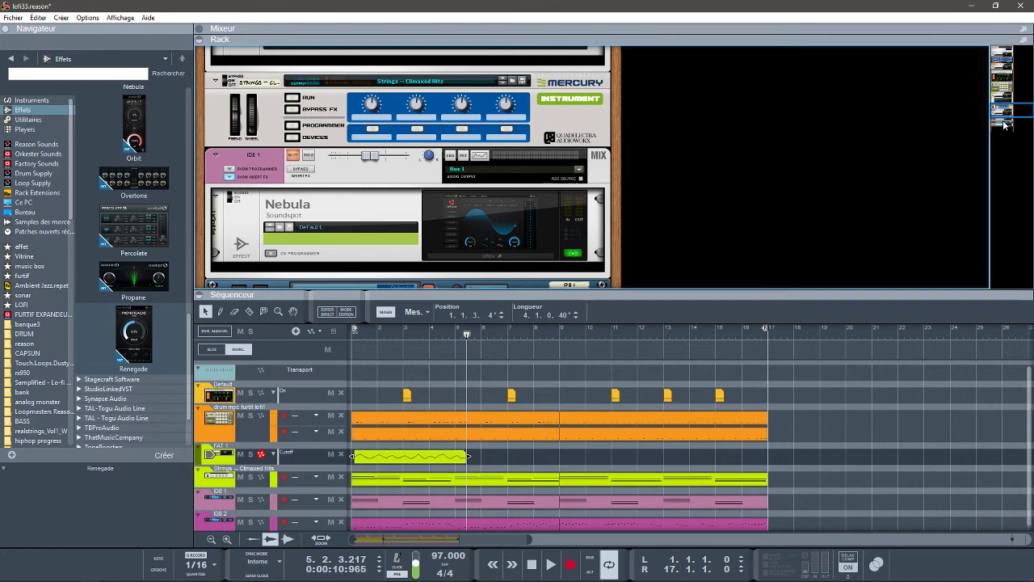
pyautogui.moveTo(997, 110); pyautogui.dragTo(992, 104)
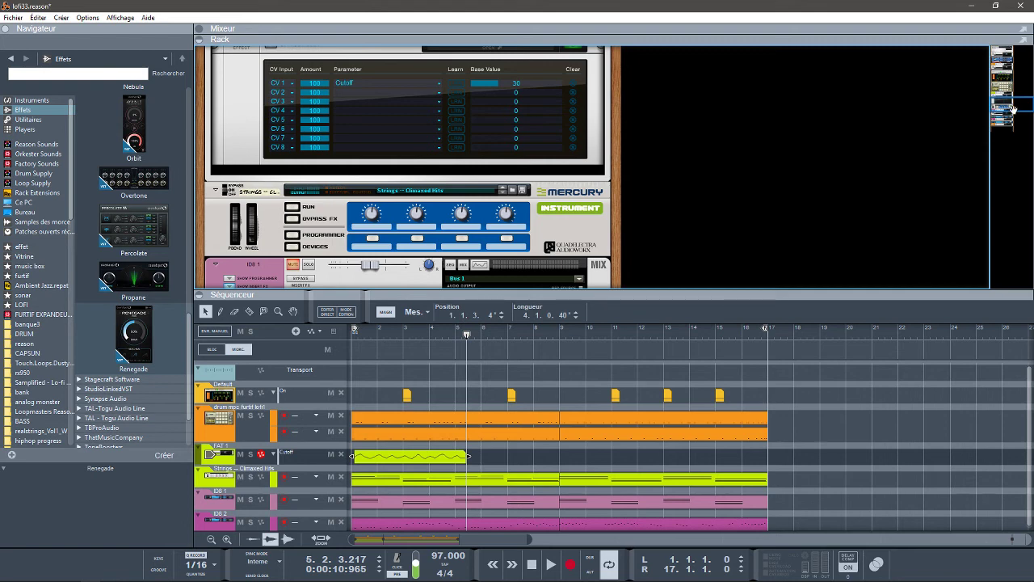
pyautogui.moveTo(1011, 106); pyautogui.dragTo(1003, 95)
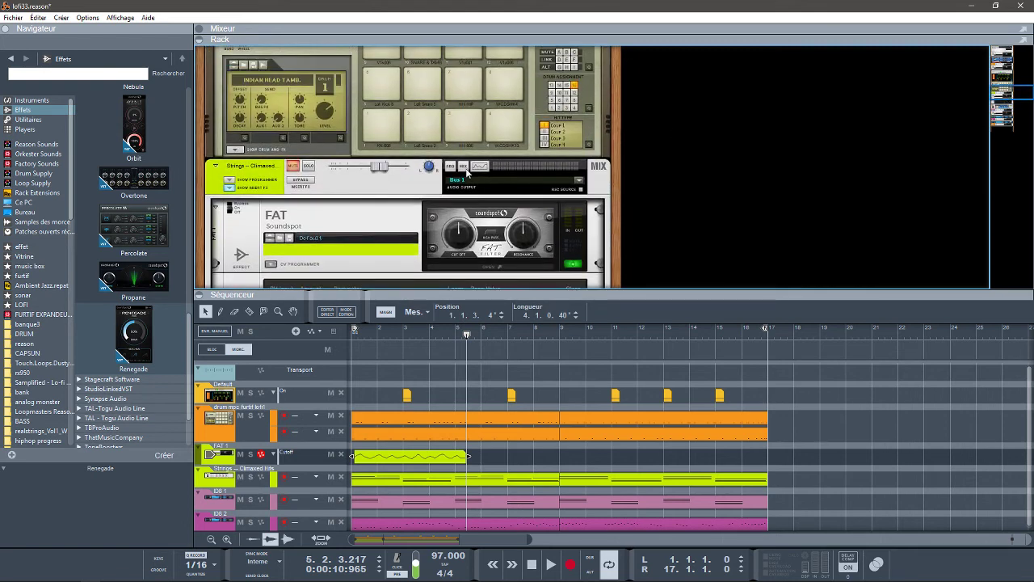
pyautogui.click(312, 166)
pyautogui.press('space')
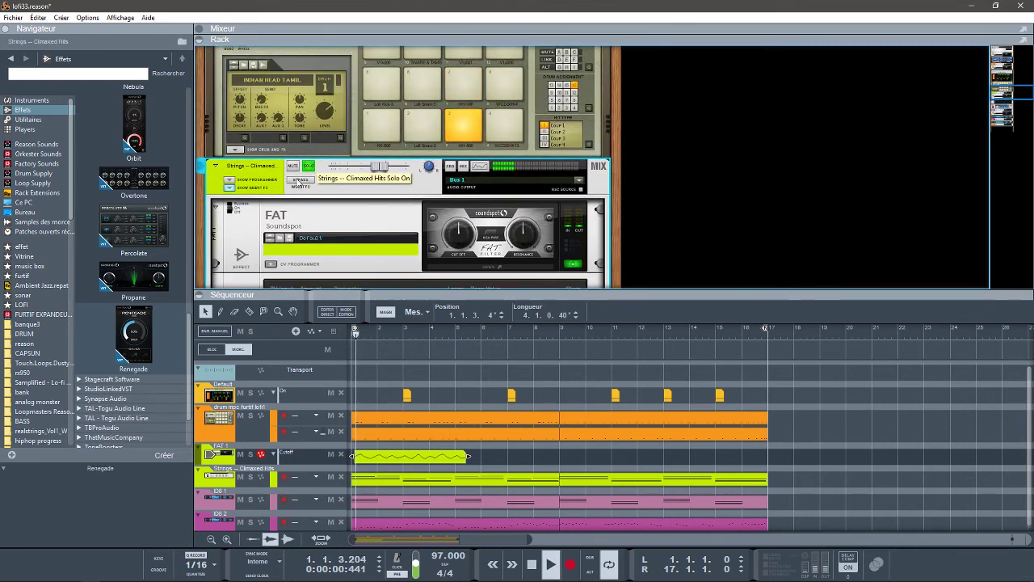
# Step: Delete the FAT effect from the Strings -- Climaxed Hits channel's inserts
pyautogui.click(394, 218)
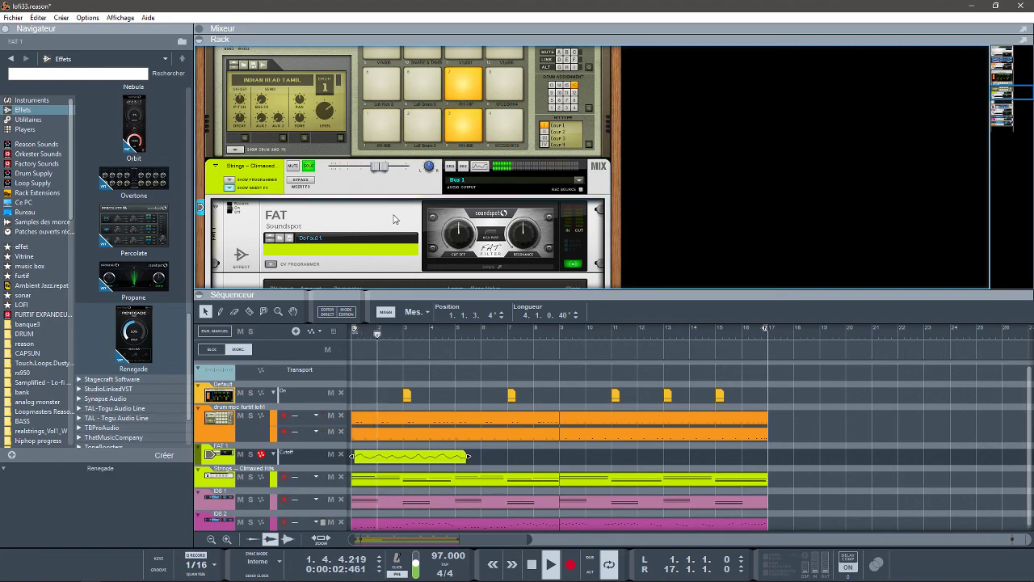
pyautogui.press('Delete')
pyautogui.press('Return')
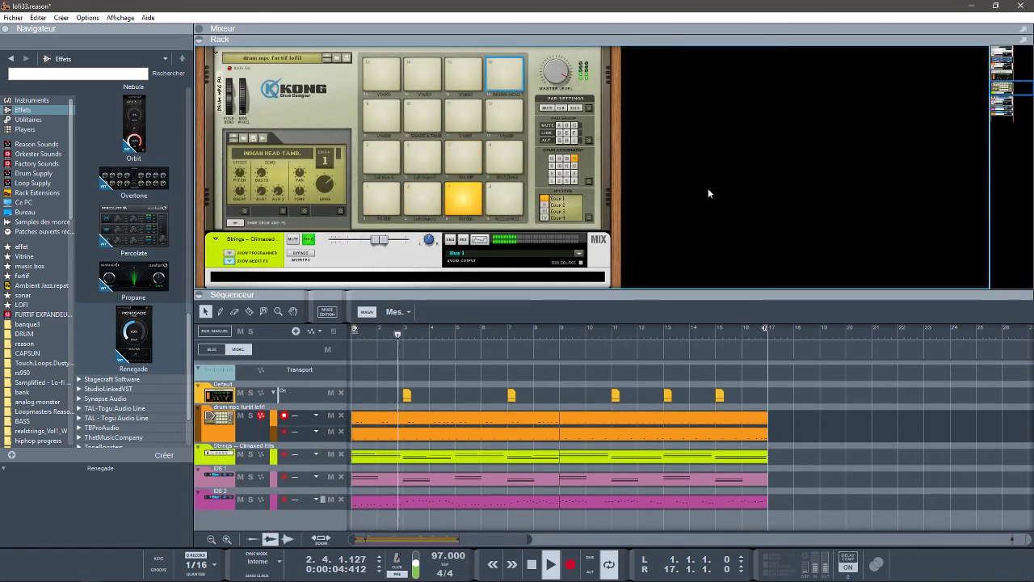
# Step: Turn off solo on the ID8 2 channel and solo the Bus 1 channel
pyautogui.moveTo(1002, 90); pyautogui.dragTo(977, 106)
pyautogui.click(309, 152)
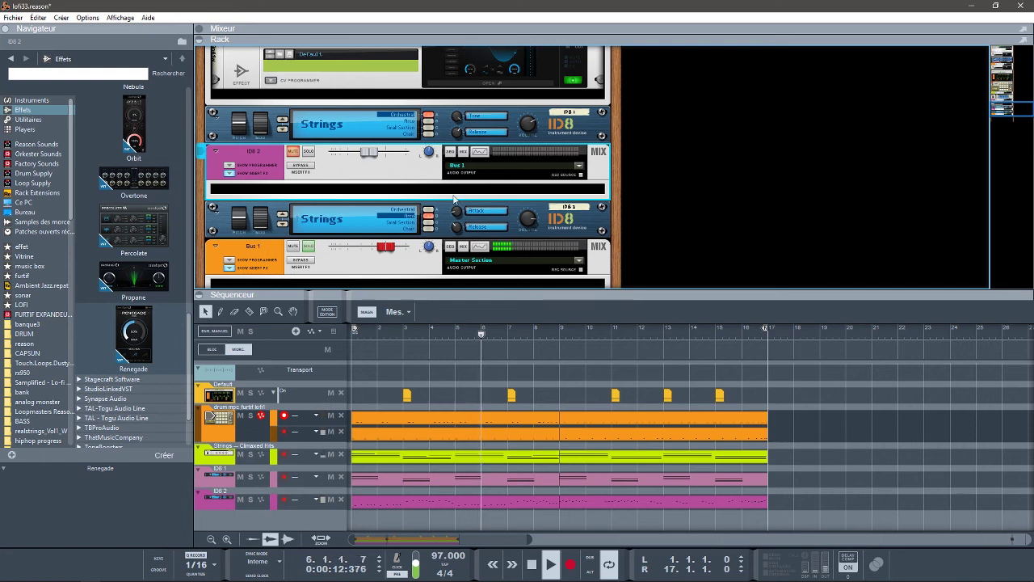
pyautogui.click(308, 246)
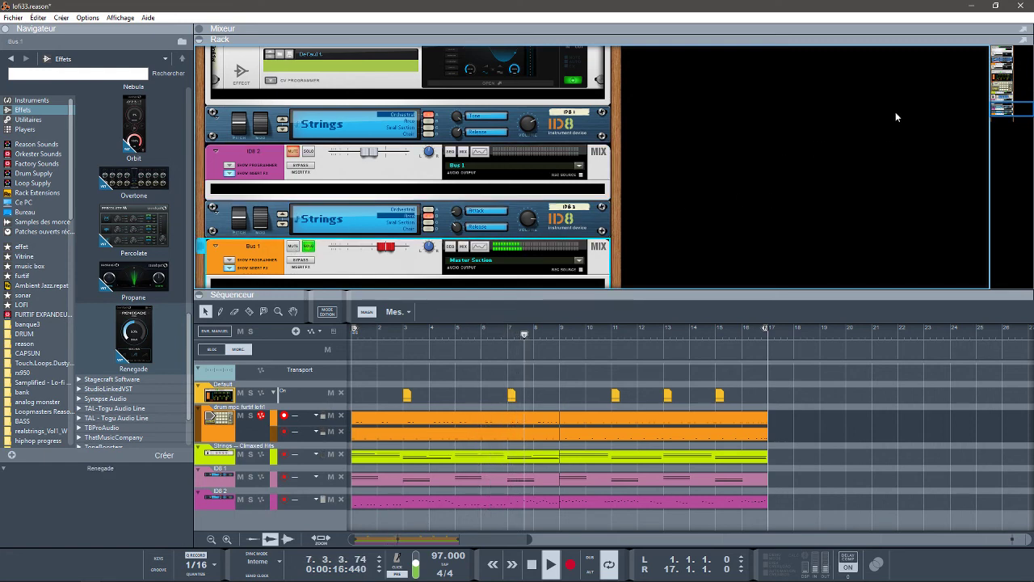
# Step: Add Soundspot Renegade as an insert on the Strings -- Climaxed Hits channel and open its editor beside the rack
pyautogui.moveTo(997, 111); pyautogui.dragTo(995, 101)
pyautogui.click(150, 320)
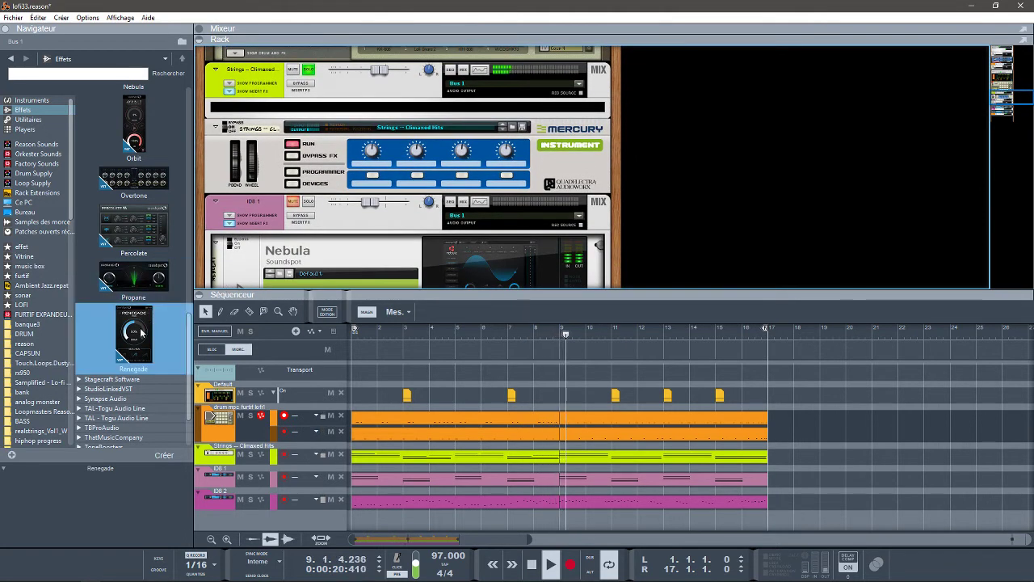
pyautogui.moveTo(149, 320)
pyautogui.mouseDown()
pyautogui.moveTo(243, 242)
pyautogui.moveTo(323, 105)
pyautogui.moveTo(338, 109)
pyautogui.mouseUp()
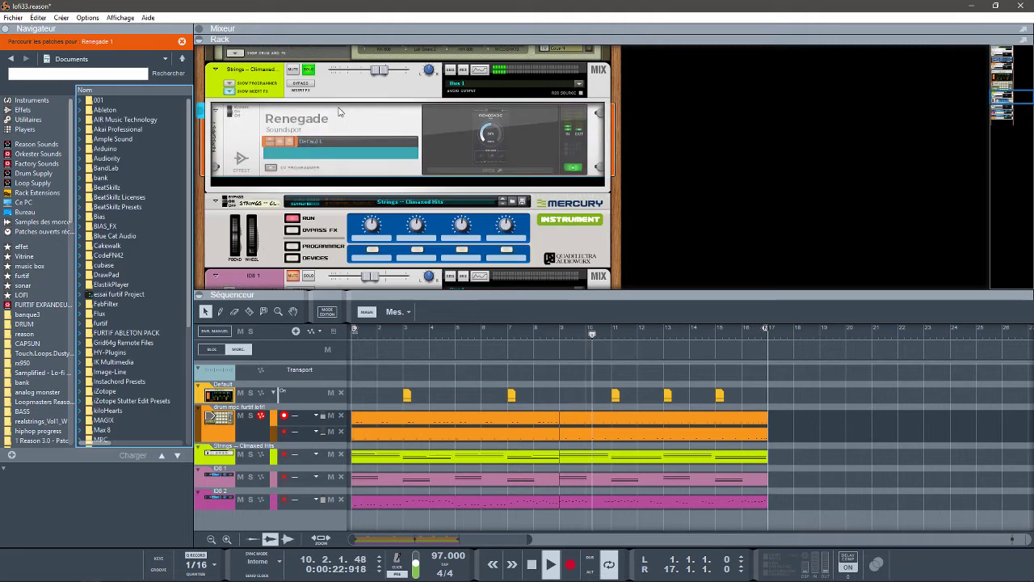
pyautogui.click(483, 171)
pyautogui.moveTo(123, 46); pyautogui.dragTo(763, 58)
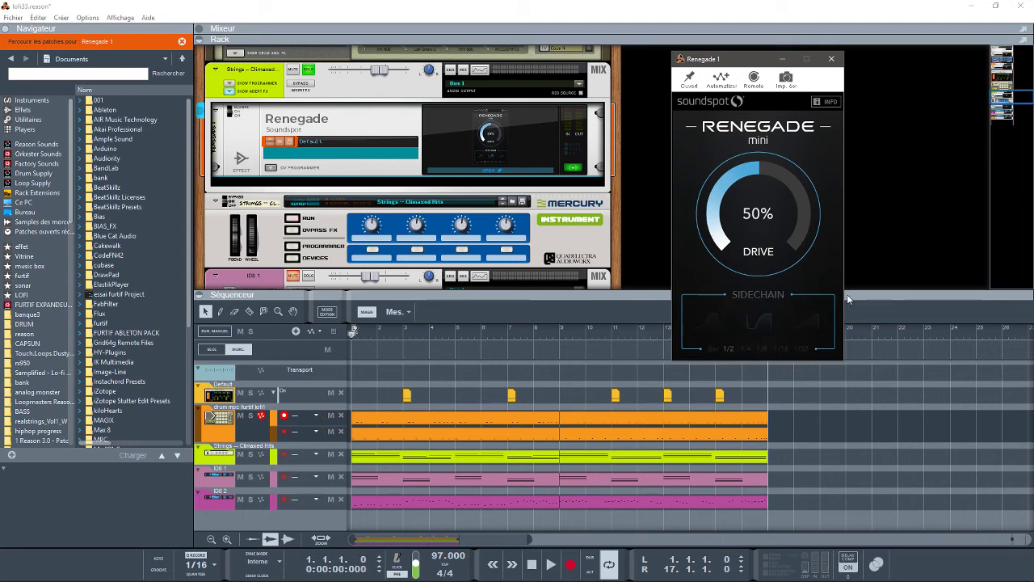
# Step: Raise Renegade's Drive to 97% during playback and lower the Strings -- Climaxed Hits channel level to -11.56 dB
pyautogui.press('space')
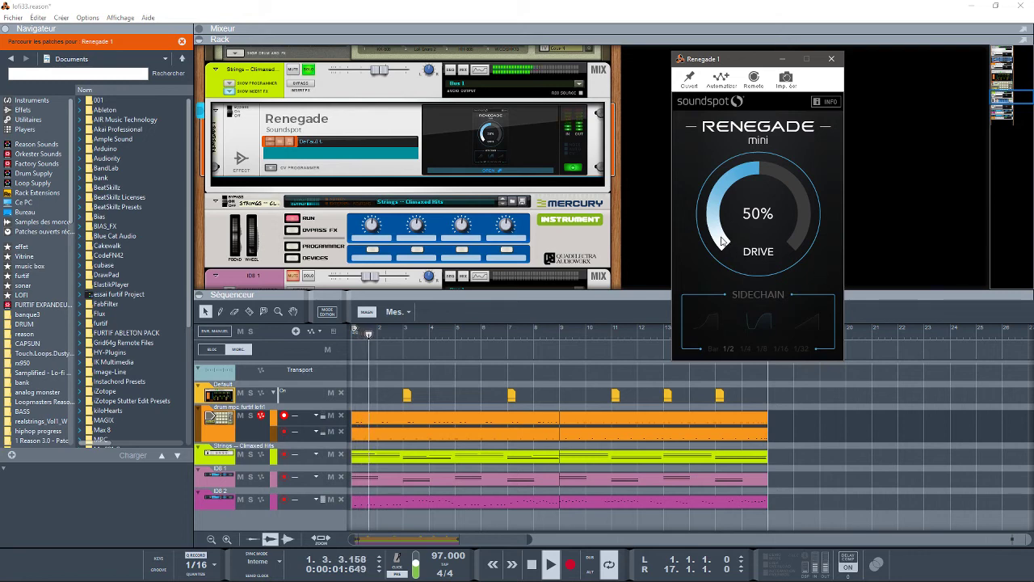
pyautogui.moveTo(723, 241); pyautogui.dragTo(732, 7)
pyautogui.press('space')
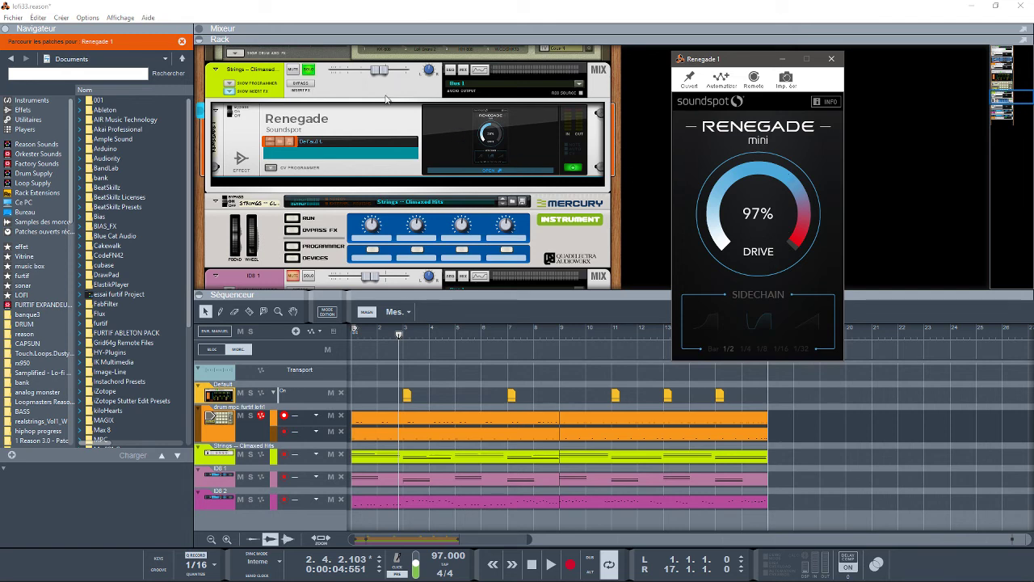
pyautogui.moveTo(381, 70); pyautogui.dragTo(368, 71)
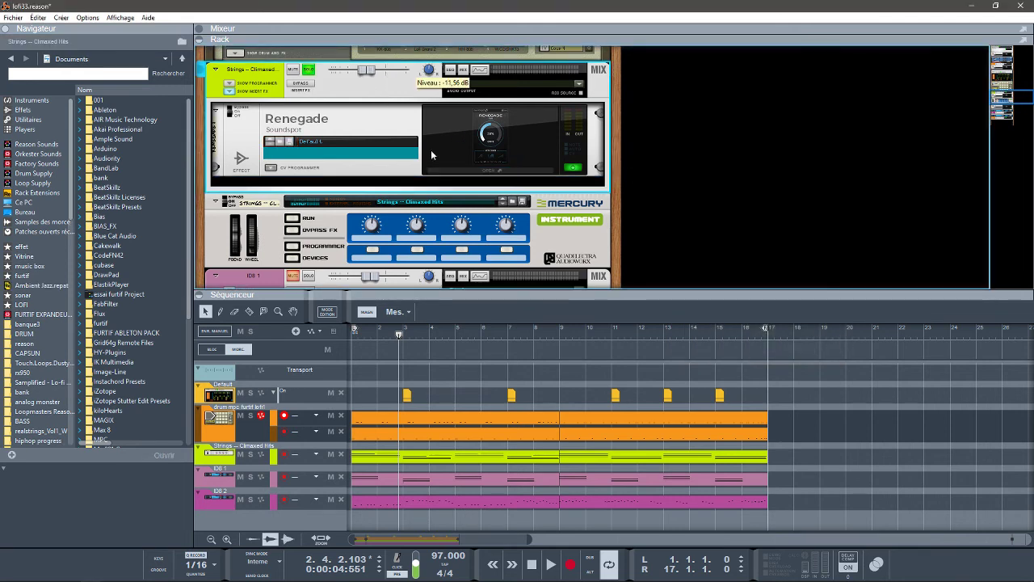
pyautogui.click(488, 170)
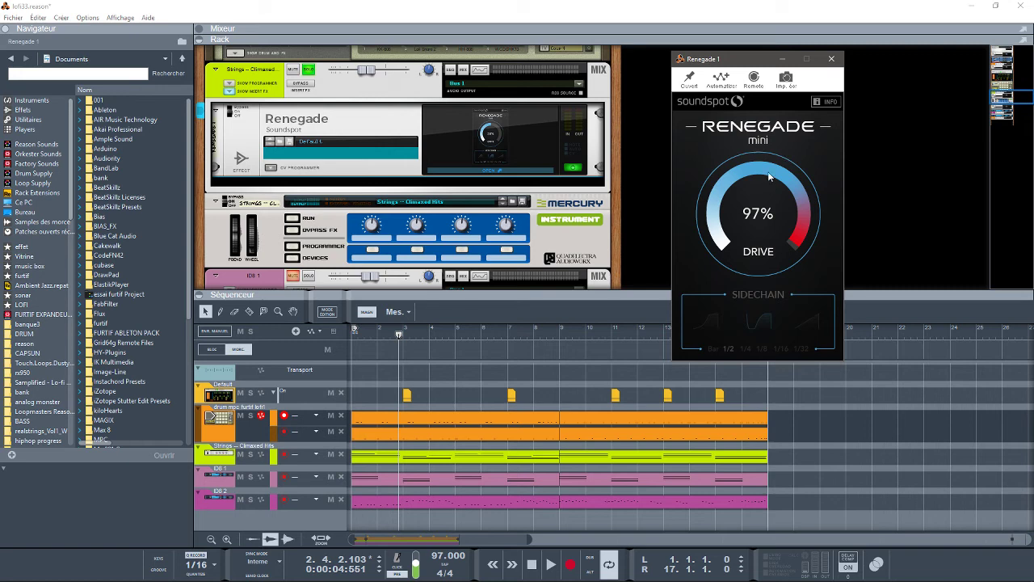
# Step: Set Renegade's Drive to 77% and audition its sidechain with the first curve at 1/4, 1/8, 1/16 and 1/32
pyautogui.moveTo(767, 172); pyautogui.dragTo(753, 296)
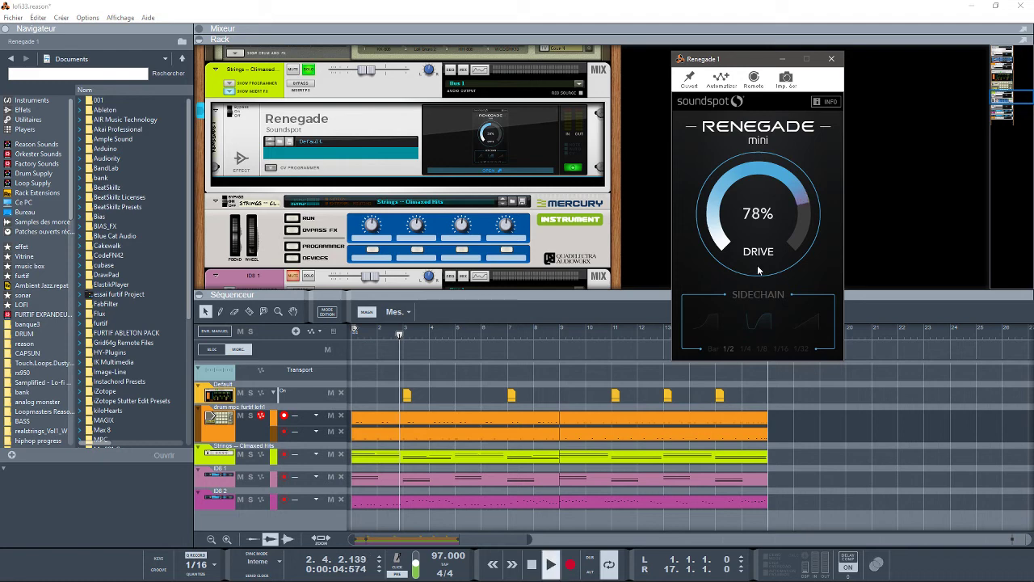
pyautogui.moveTo(757, 220); pyautogui.dragTo(747, 303)
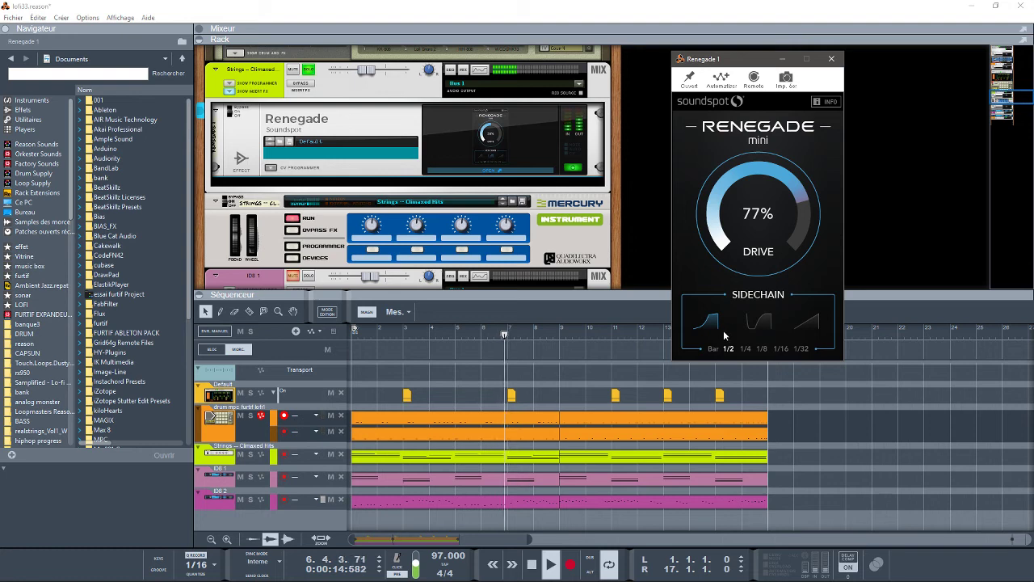
pyautogui.click(744, 350)
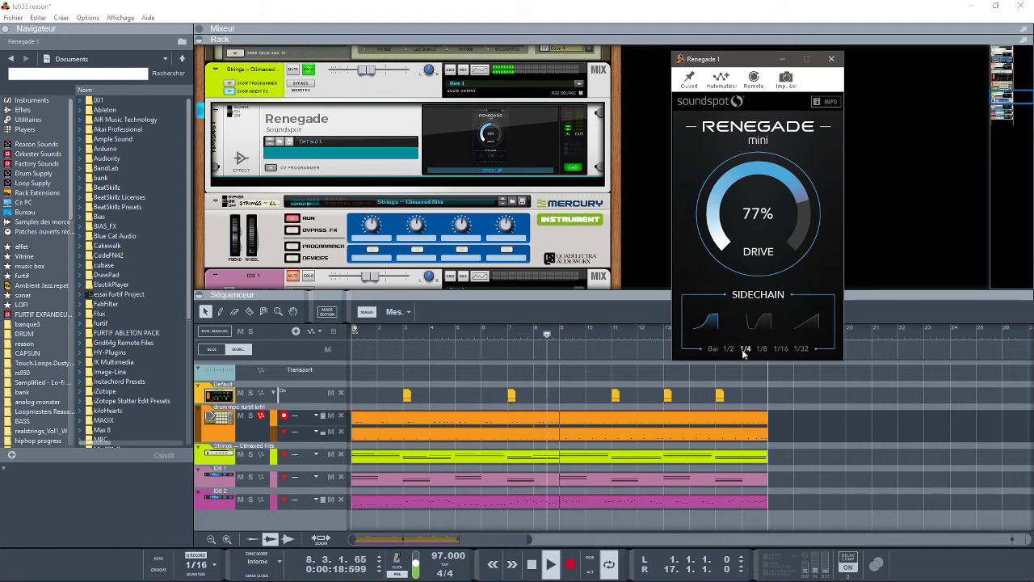
pyautogui.click(763, 351)
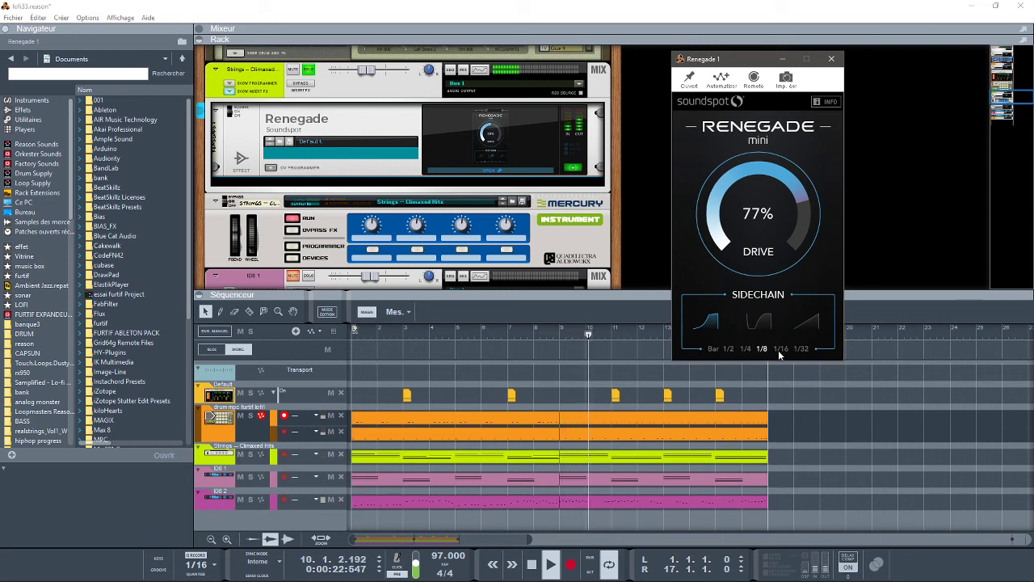
pyautogui.click(780, 350)
pyautogui.click(801, 350)
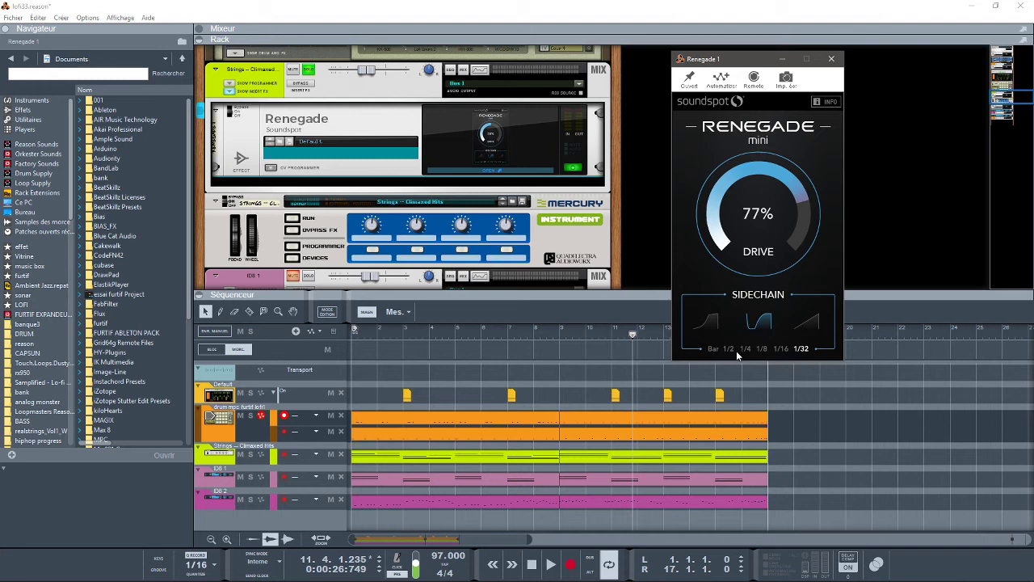
# Step: Resume playback and compare the first and second sidechain curves at 1/32, trying the second curve at 1/2 and 1/4
pyautogui.press('space')
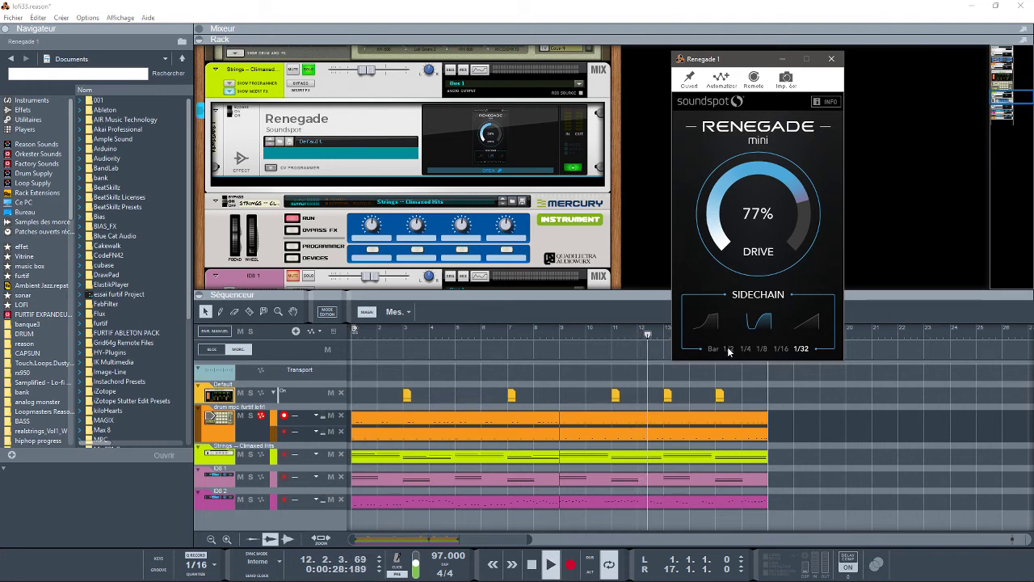
pyautogui.click(710, 327)
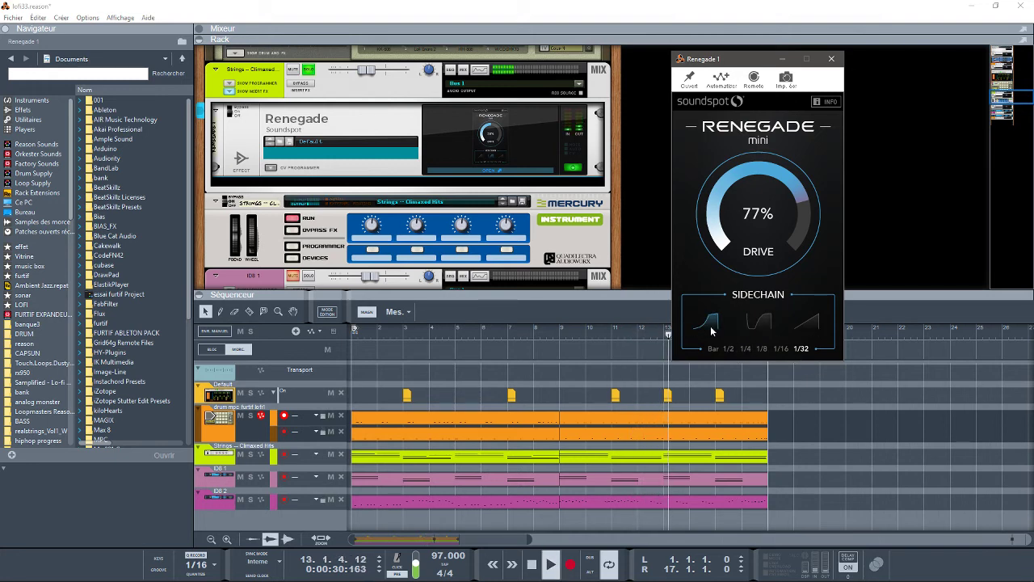
pyautogui.click(763, 330)
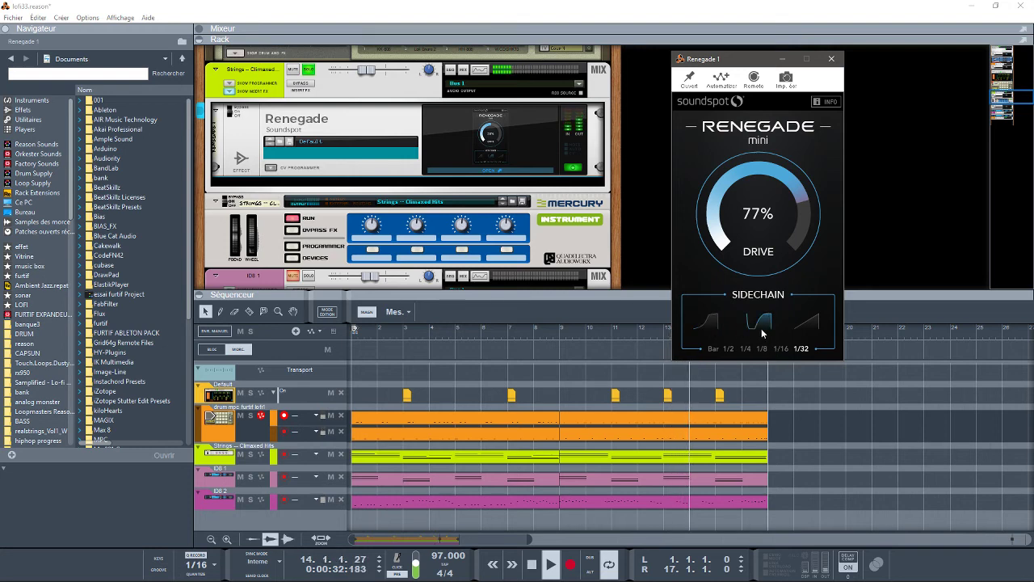
pyautogui.click(728, 349)
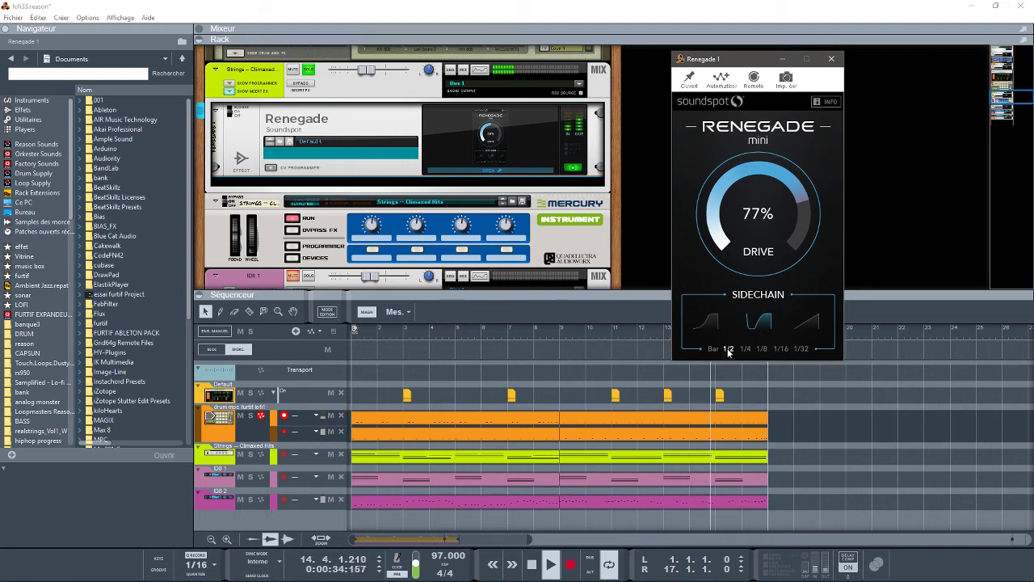
pyautogui.click(745, 349)
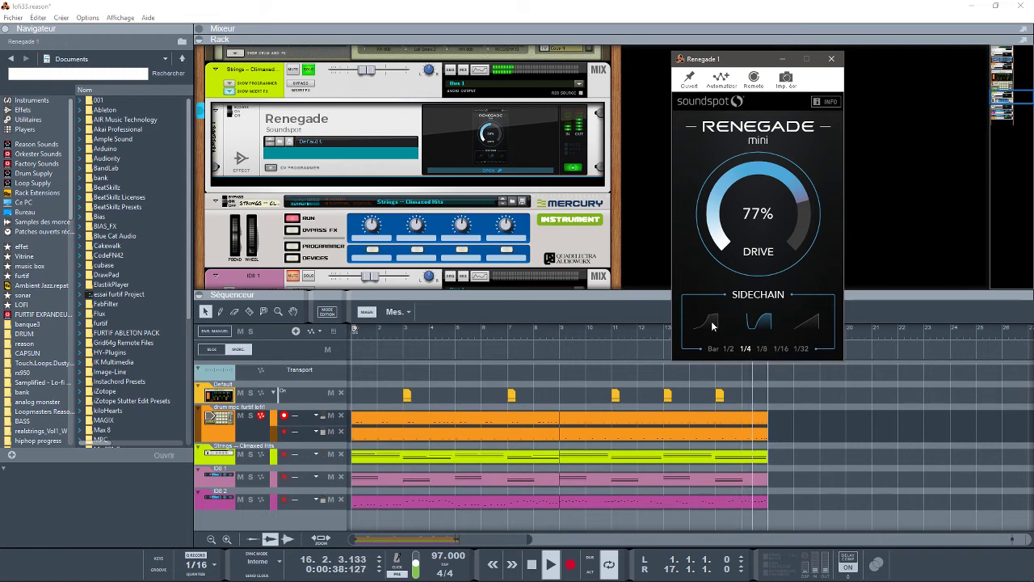
# Step: Audition the first, second and third sidechain curves in turn at the 1/4 rate
pyautogui.click(712, 324)
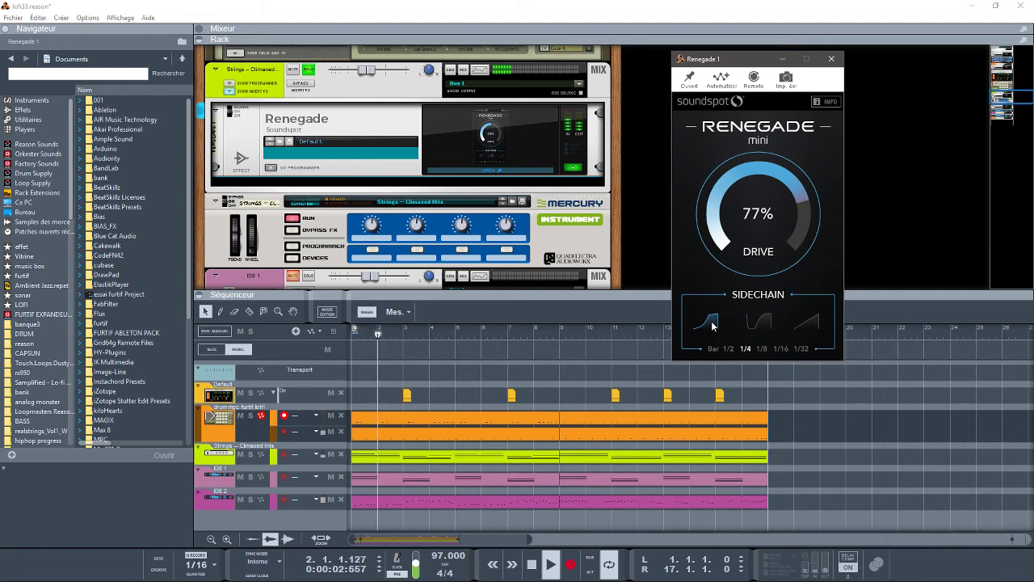
pyautogui.click(758, 325)
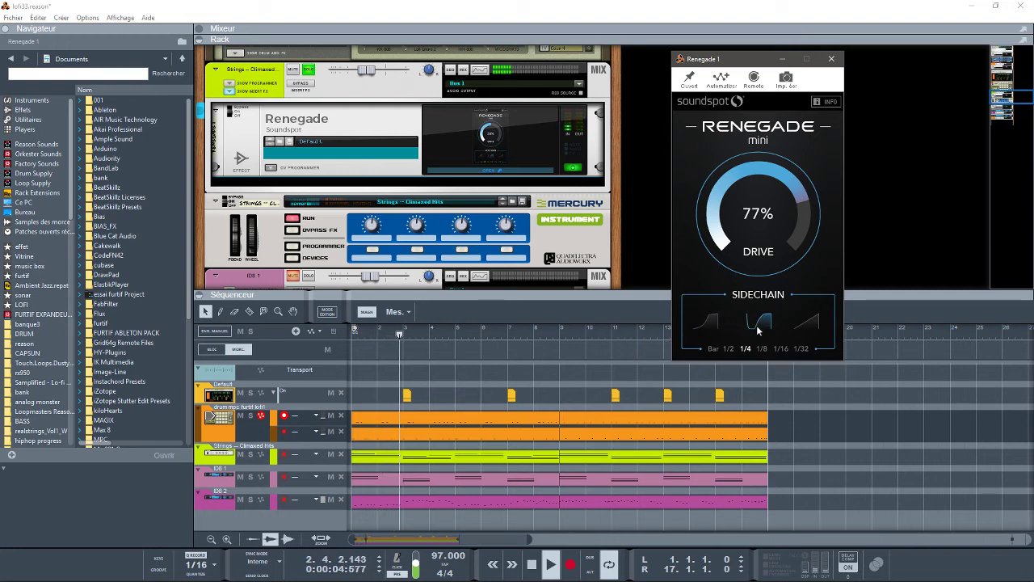
pyautogui.click(808, 325)
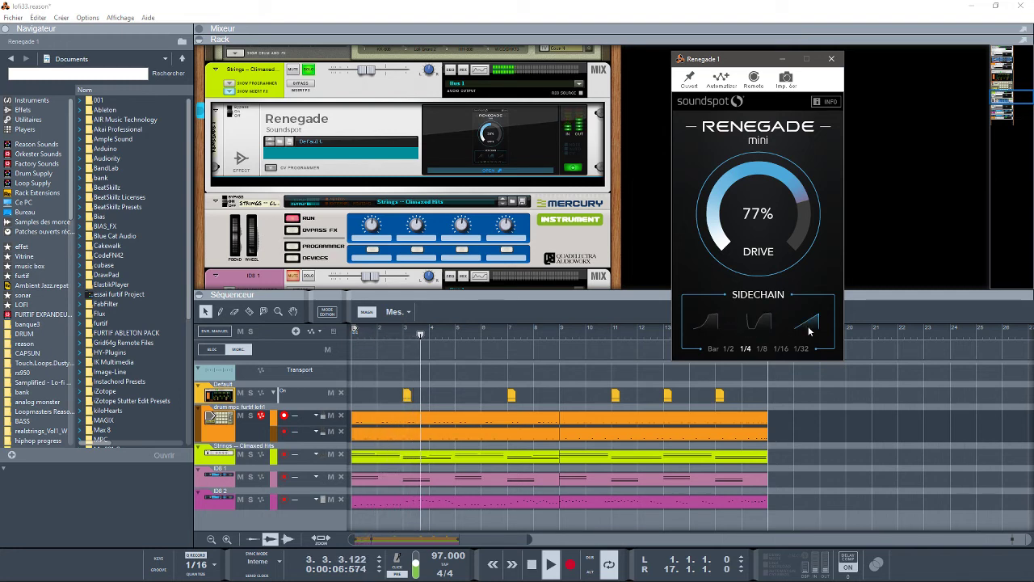
# Step: Set Renegade's sidechain to the second curve, step the rate through 1/8 and 1/16 to 1/32, and stop playback
pyautogui.click(762, 348)
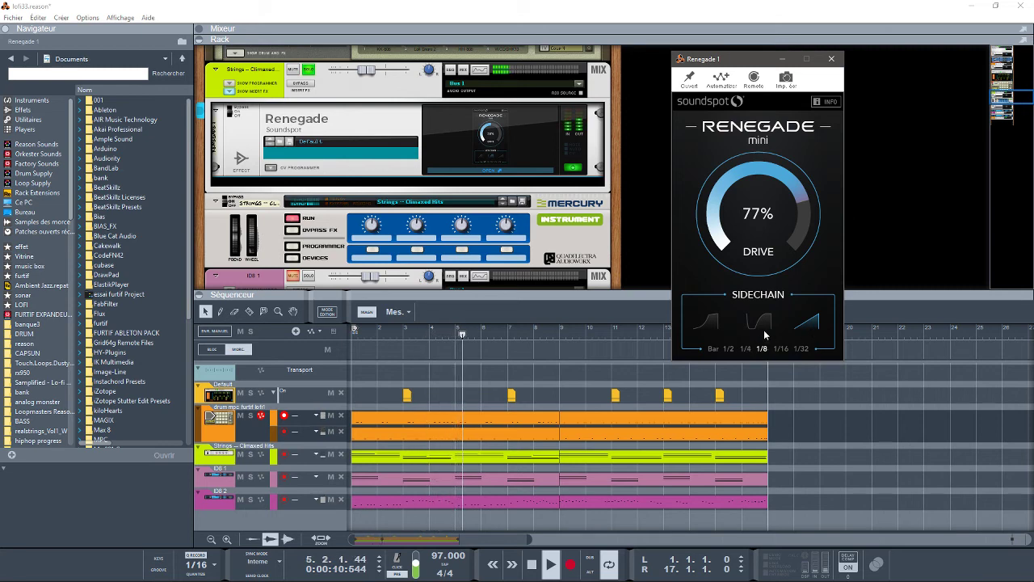
pyautogui.click(761, 323)
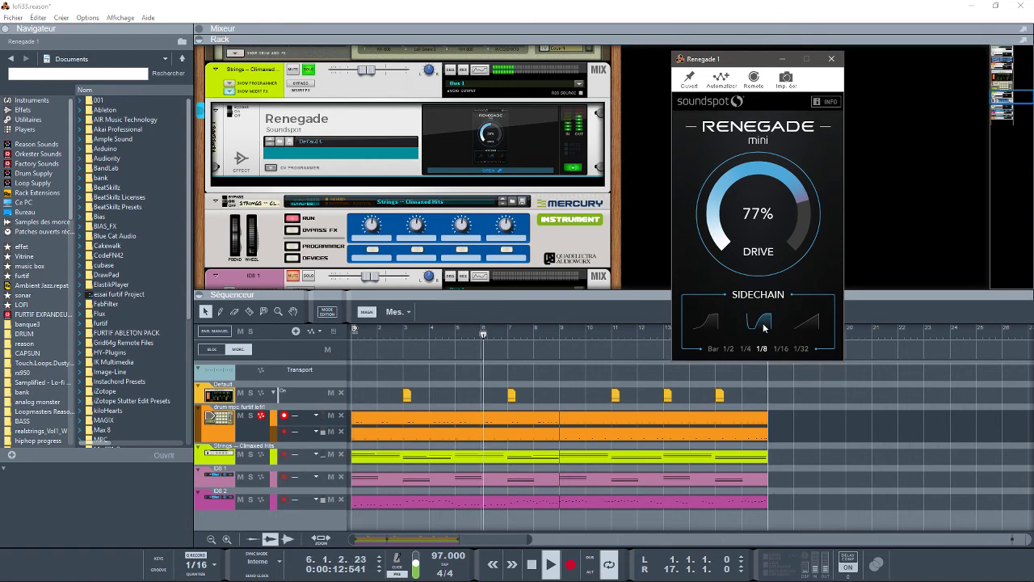
pyautogui.click(780, 348)
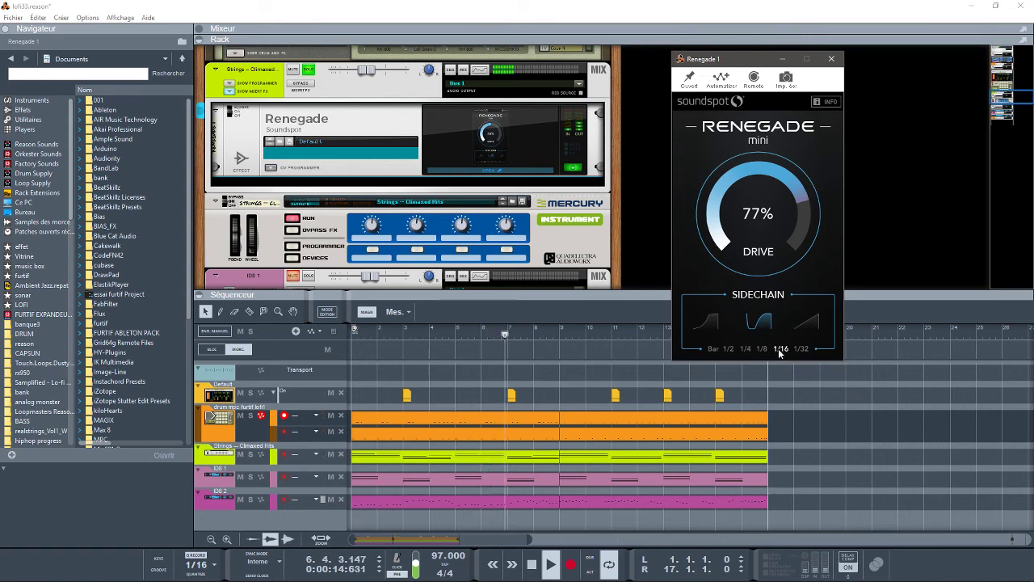
pyautogui.click(800, 349)
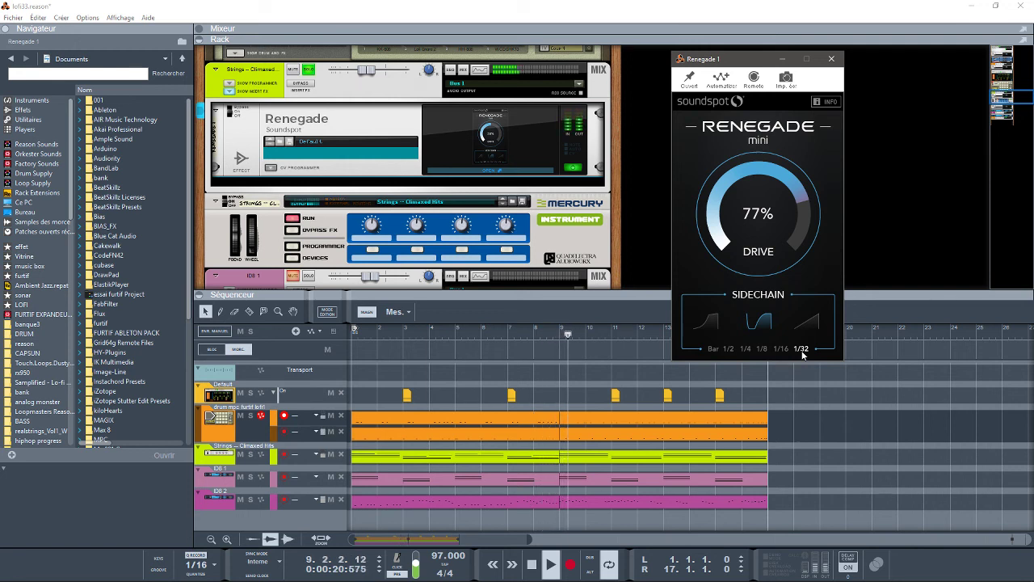
pyautogui.press('space')
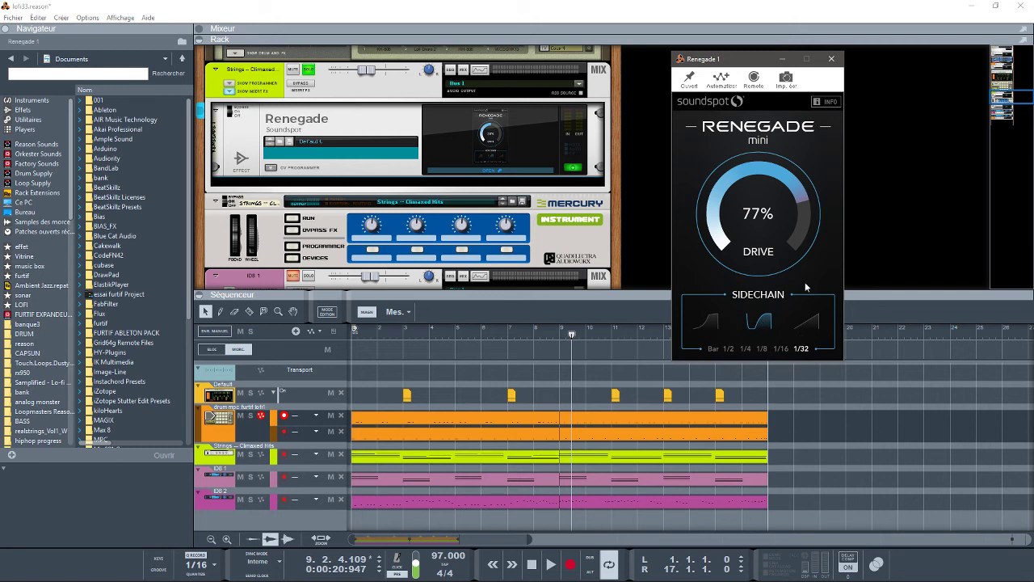
pyautogui.moveTo(1001, 91); pyautogui.dragTo(1010, 130)
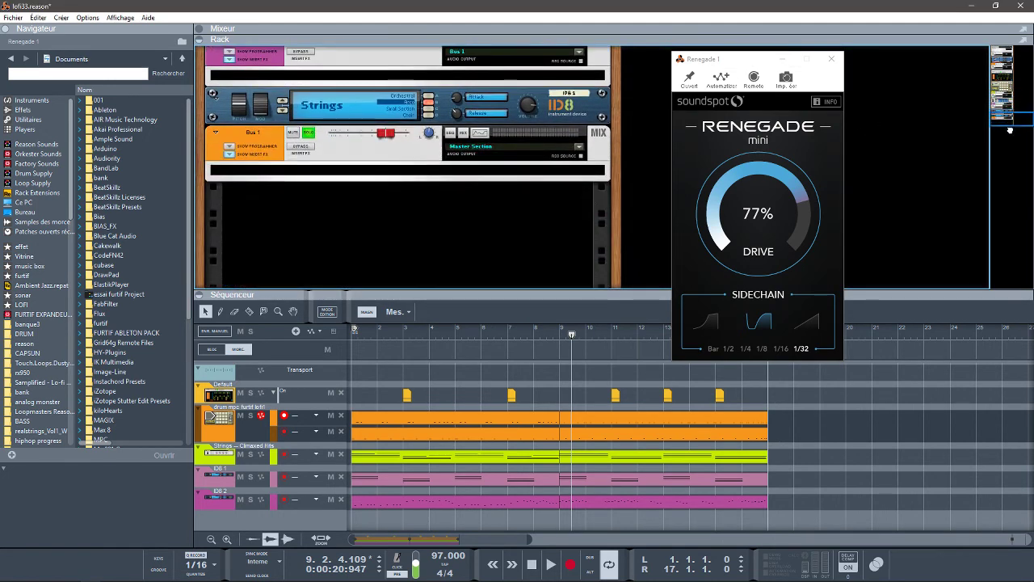
pyautogui.click(700, 102)
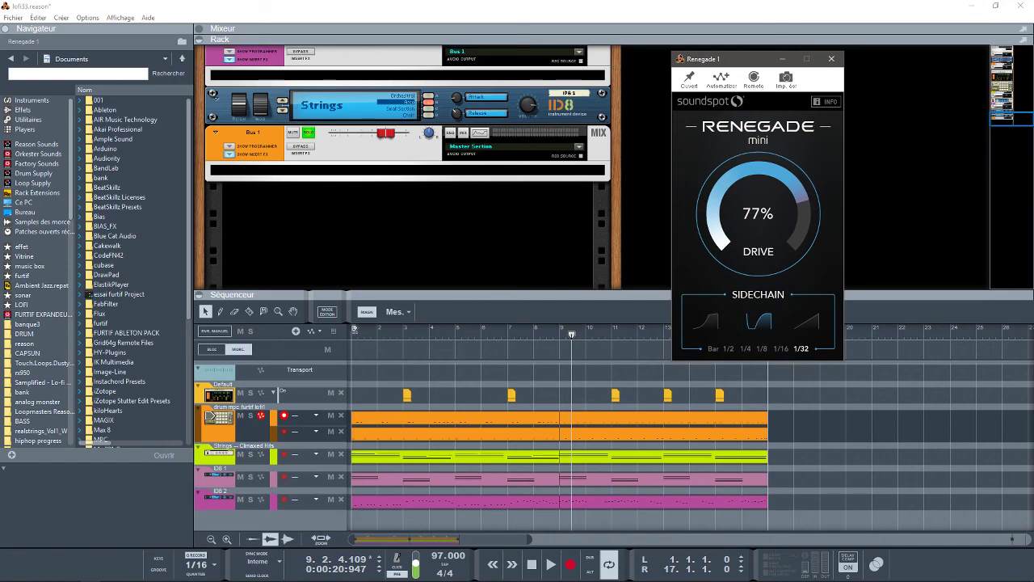
# Step: Switch to Chrome, open the SoundSpot manufacturer page on Plugin Boutique, look over its plugins and prices, and return to Reason
pyautogui.click(329, 576)
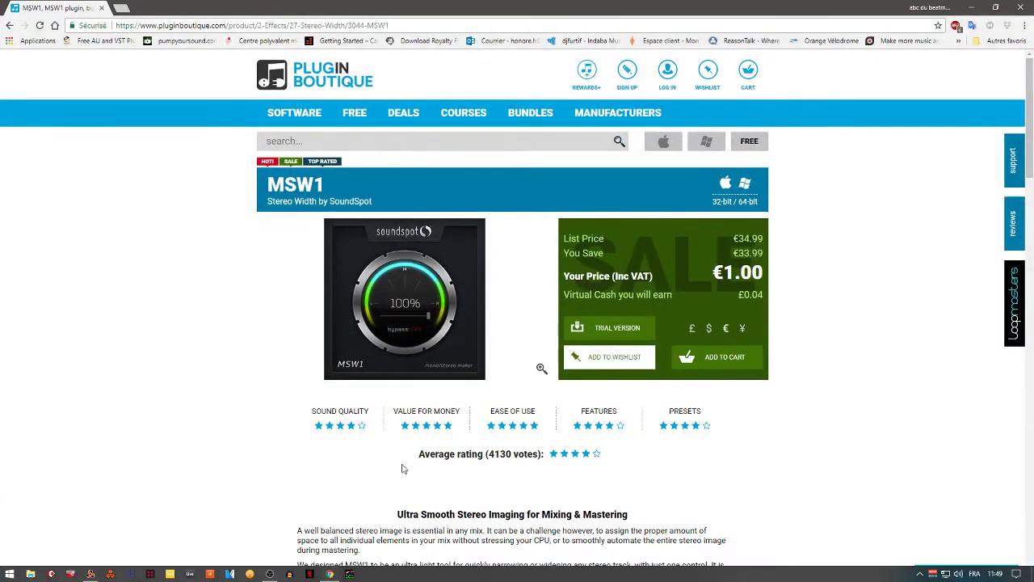
pyautogui.click(350, 203)
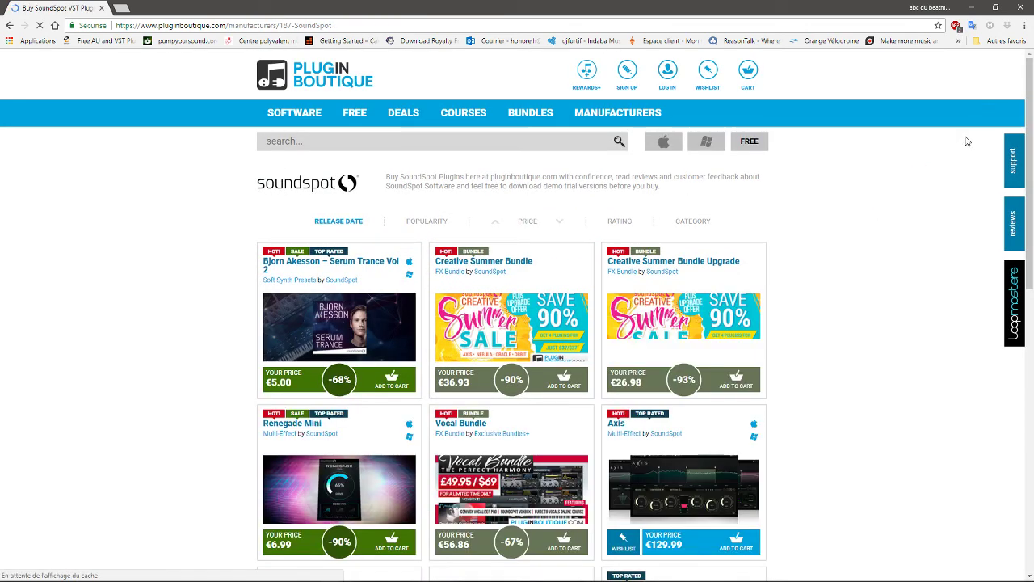
pyautogui.scroll(-7, 1028, 84)
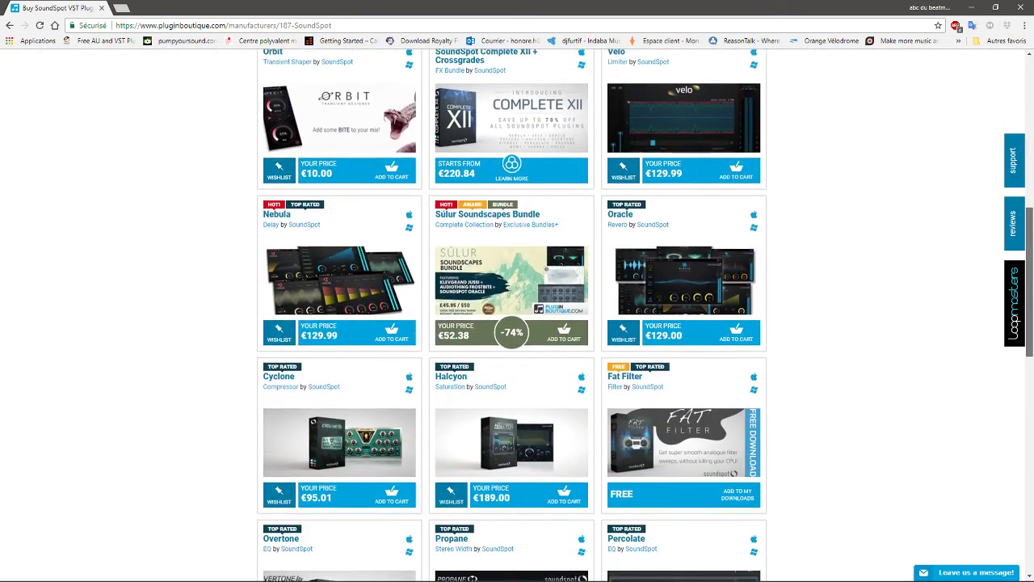
pyautogui.moveTo(1030, 234)
pyautogui.mouseDown()
pyautogui.moveTo(1030, 247)
pyautogui.moveTo(1030, 231)
pyautogui.mouseUp()
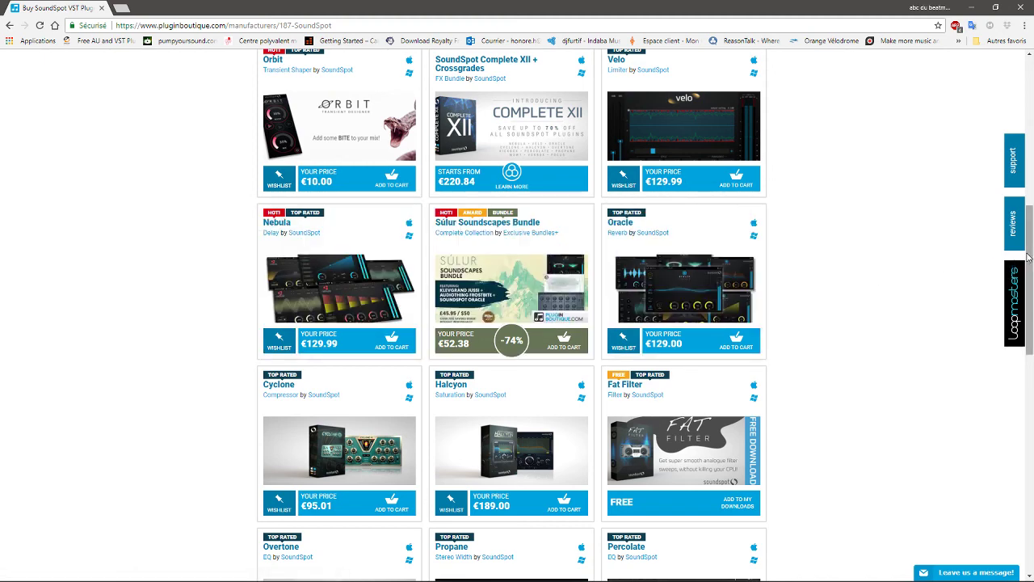
pyautogui.scroll(-5, 1030, 267)
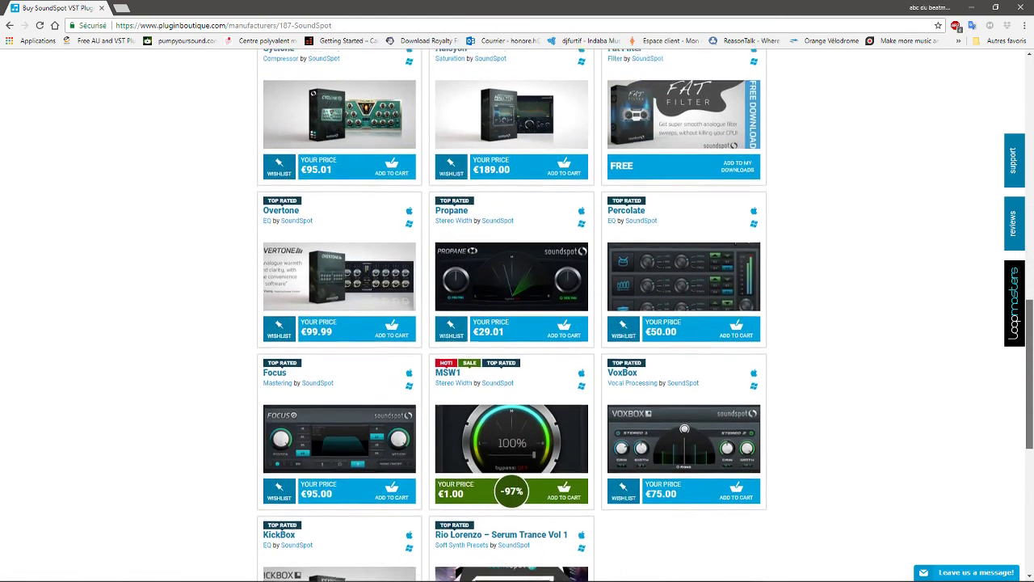
pyautogui.scroll(-2, 1030, 267)
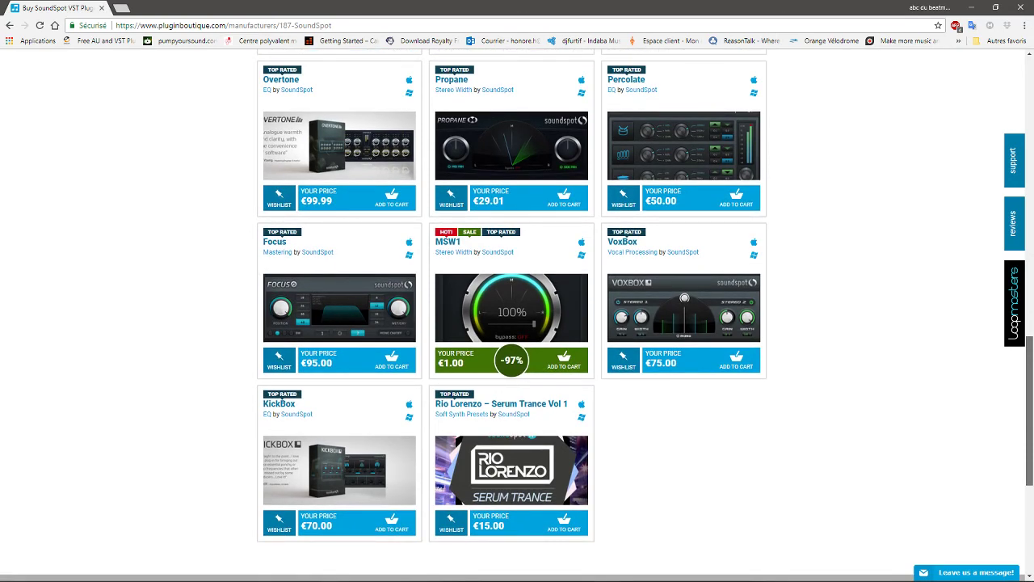
pyautogui.scroll(1, 517, 316)
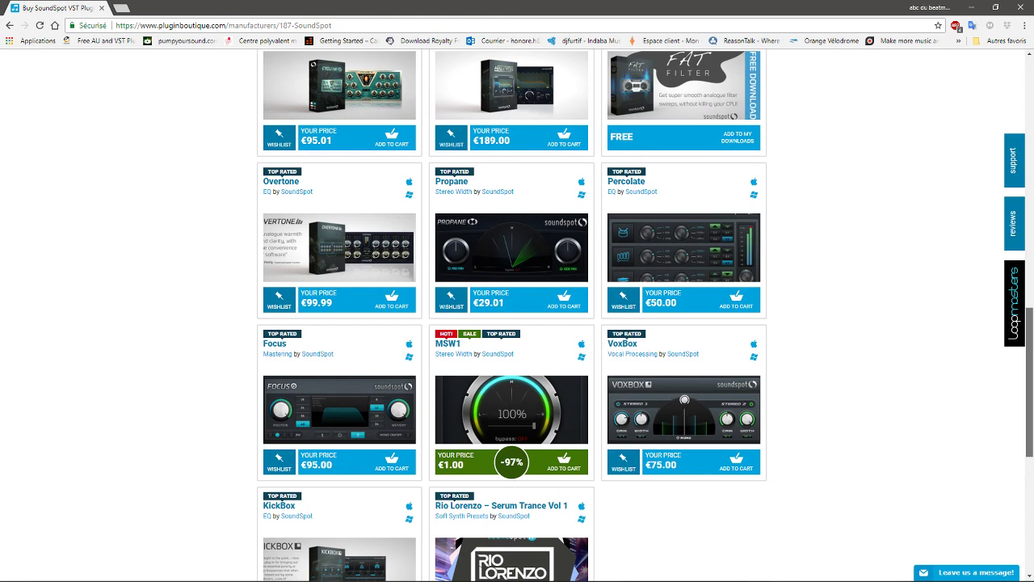
pyautogui.moveTo(1030, 380); pyautogui.dragTo(1030, 386)
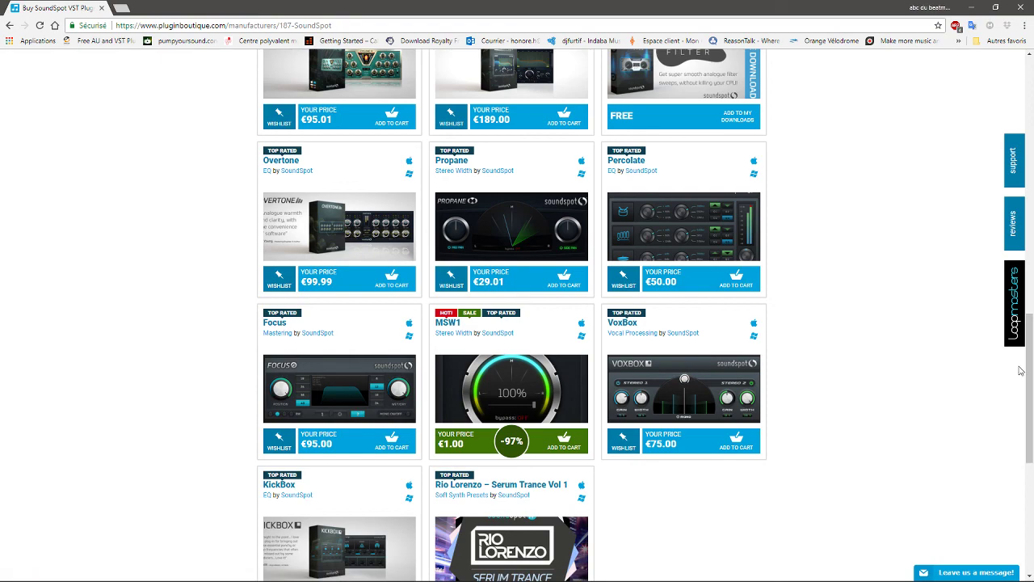
pyautogui.moveTo(1029, 368)
pyautogui.mouseDown()
pyautogui.moveTo(987, 180)
pyautogui.moveTo(1015, 244)
pyautogui.moveTo(1020, 353)
pyautogui.mouseUp()
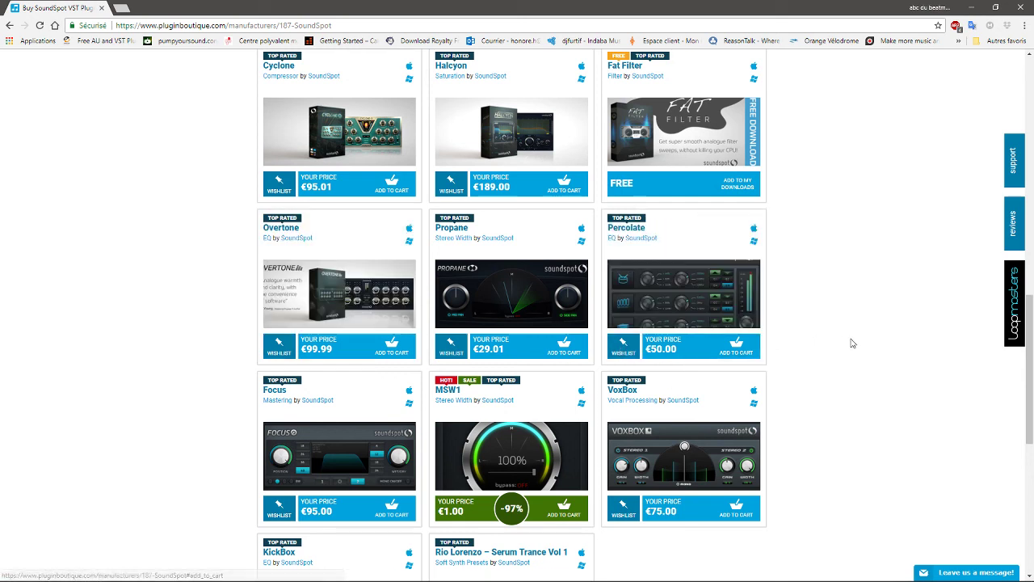
pyautogui.click(971, 7)
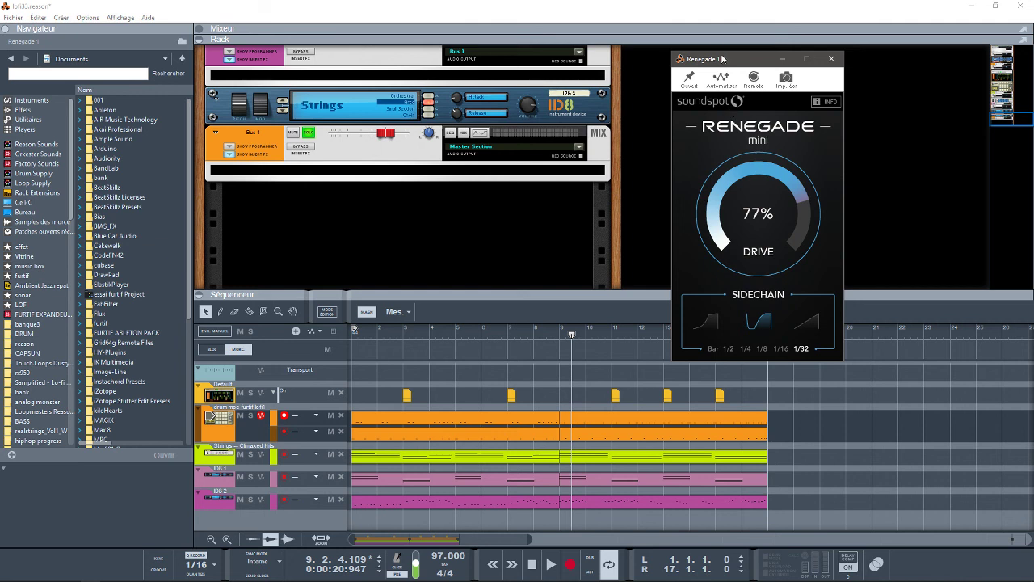
# Step: Move the Renegade editor aside and bring the Master Section with its Overtone insert into view in the rack
pyautogui.moveTo(723, 57); pyautogui.dragTo(672, 53)
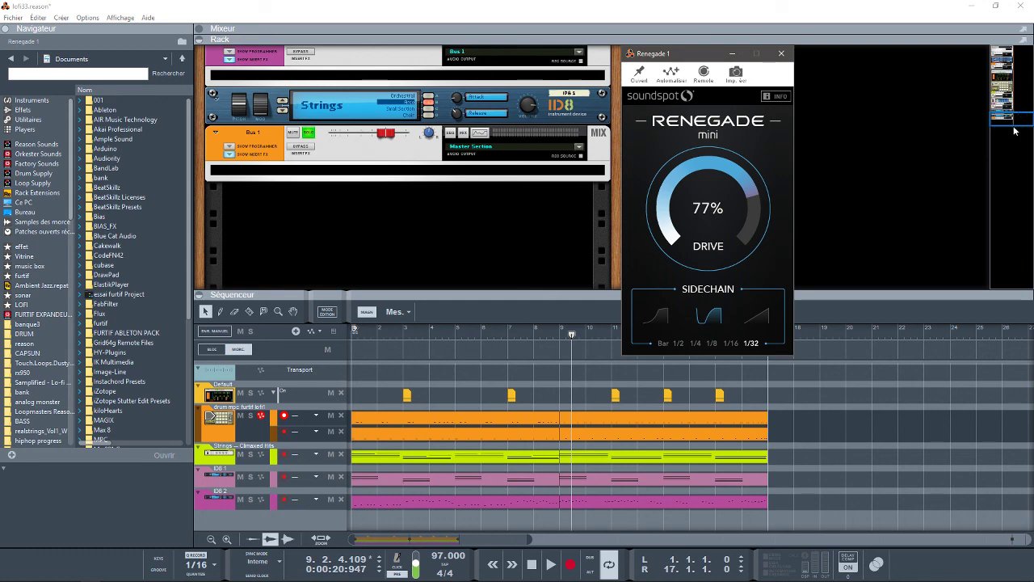
pyautogui.click(1006, 95)
pyautogui.moveTo(1006, 95); pyautogui.dragTo(1007, 51)
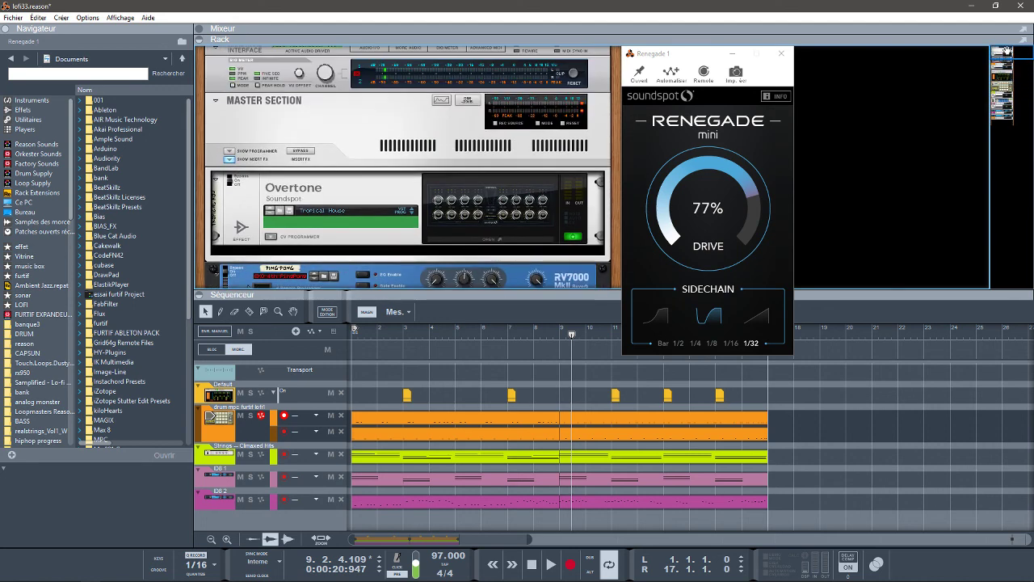